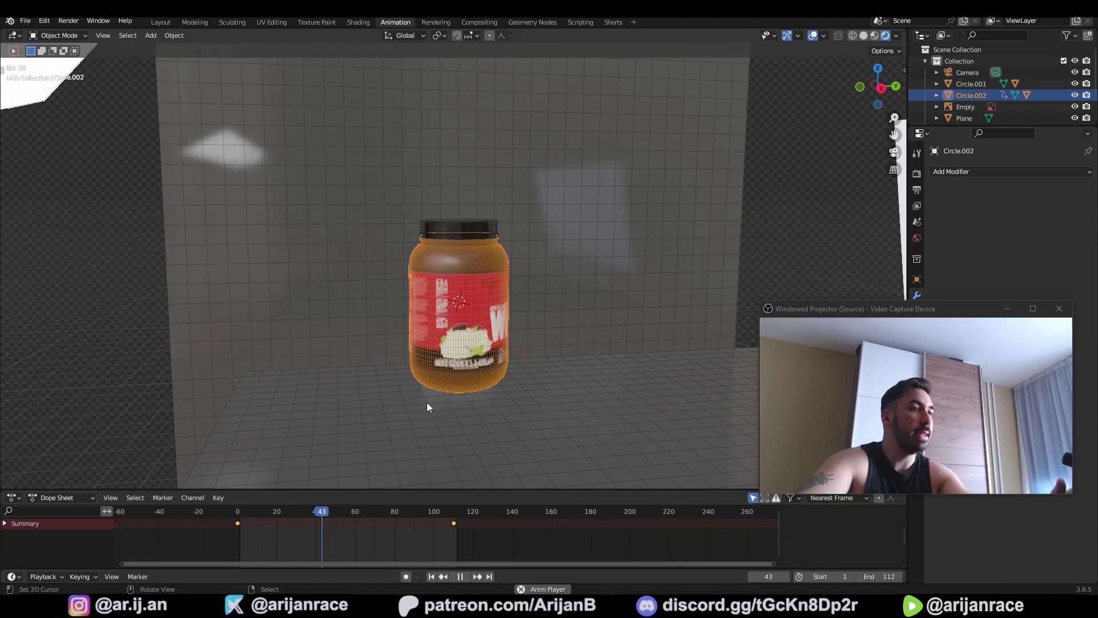
{"action": "middle_click_drag", "start_coordinate": [449, 330], "coordinate": [509, 341]}
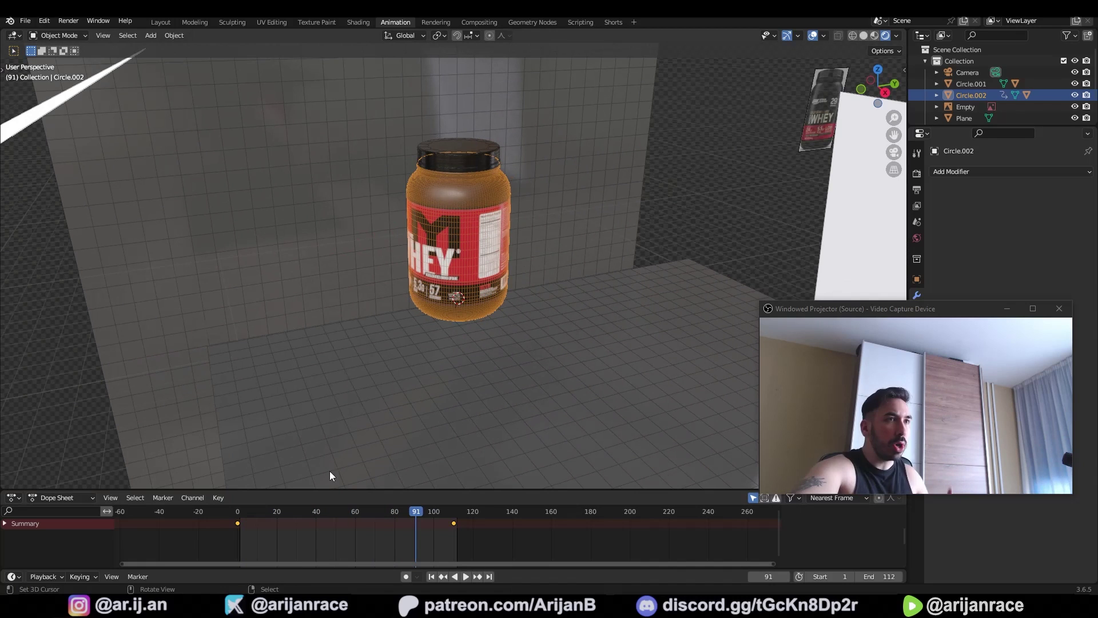
{"action": "middle_click_drag", "start_coordinate": [350, 343], "coordinate": [384, 357]}
{"action": "middle_click_drag", "start_coordinate": [625, 203], "coordinate": [591, 204]}
{"action": "left_click_drag", "start_coordinate": [438, 542], "coordinate": [434, 544]}
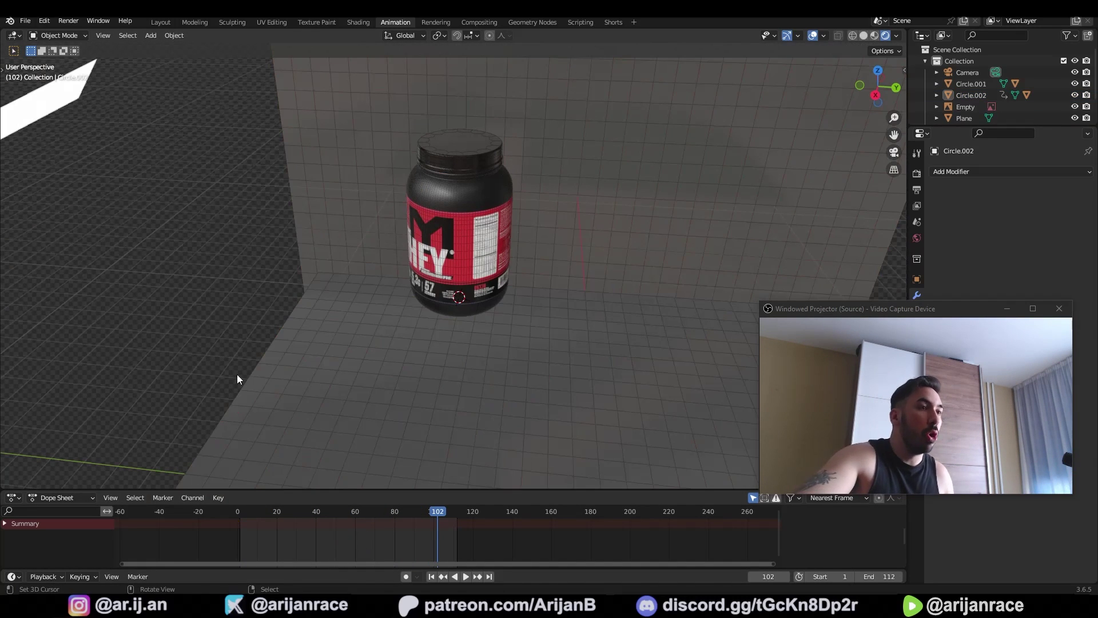
{"action": "middle_click_drag", "start_coordinate": [238, 374], "coordinate": [227, 338]}
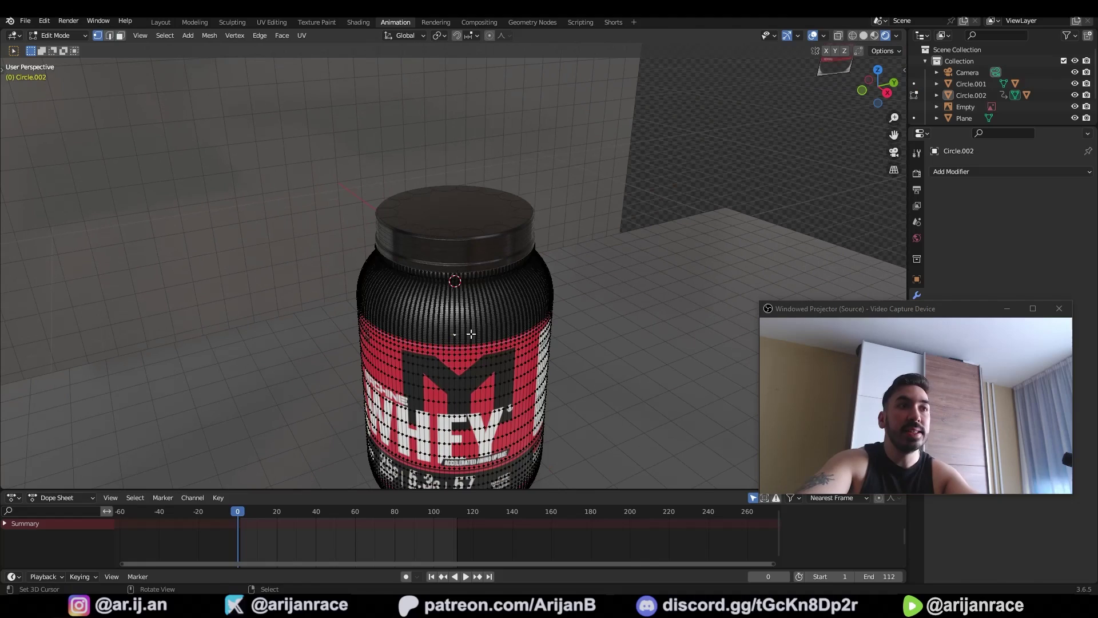
- Try insetting a small rectangular patch of faces on the upper front of the jar
{"action": "left_click_drag", "start_coordinate": [457, 325], "coordinate": [504, 367]}
{"action": "middle_click_drag", "start_coordinate": [476, 353], "coordinate": [529, 348]}
{"action": "middle_click_drag", "start_coordinate": [529, 349], "coordinate": [496, 315], "text": "shift"}
{"action": "scroll", "coordinate": [496, 316], "scroll_direction": "up", "scroll_amount": 2}
{"action": "key", "text": "i"}
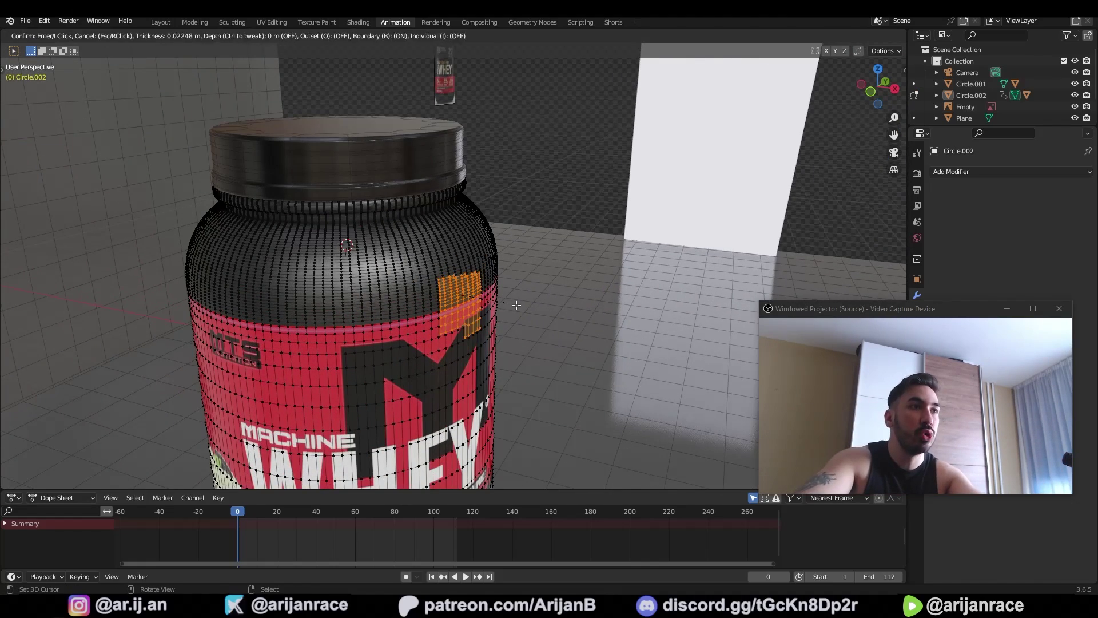
{"action": "right_click", "coordinate": [481, 286]}
- Try freely moving, rotating and scaling the whole jar
{"action": "key", "text": "g"}
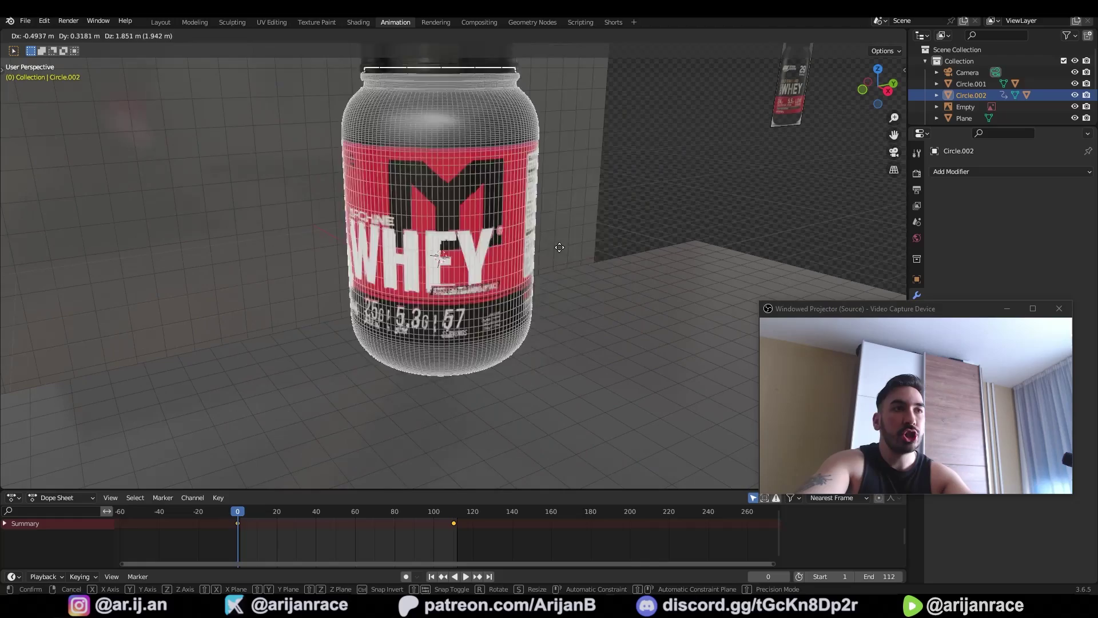
{"action": "key", "text": "r"}
{"action": "right_click", "coordinate": [541, 335]}
{"action": "key", "text": "s"}
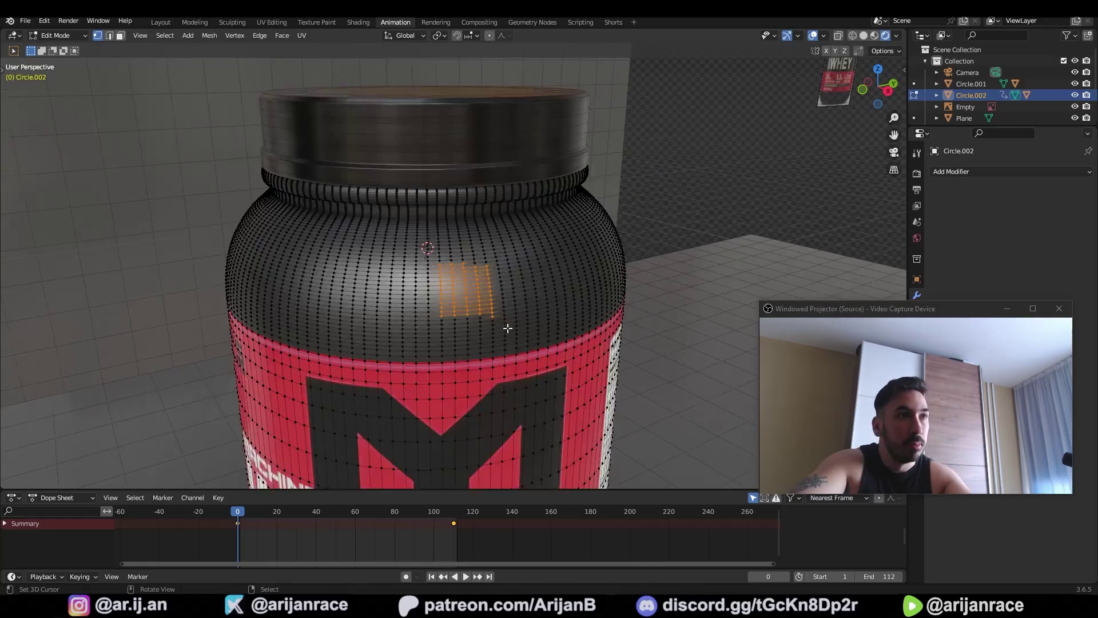
{"action": "scroll", "coordinate": [507, 275], "scroll_direction": "up", "scroll_amount": 2}
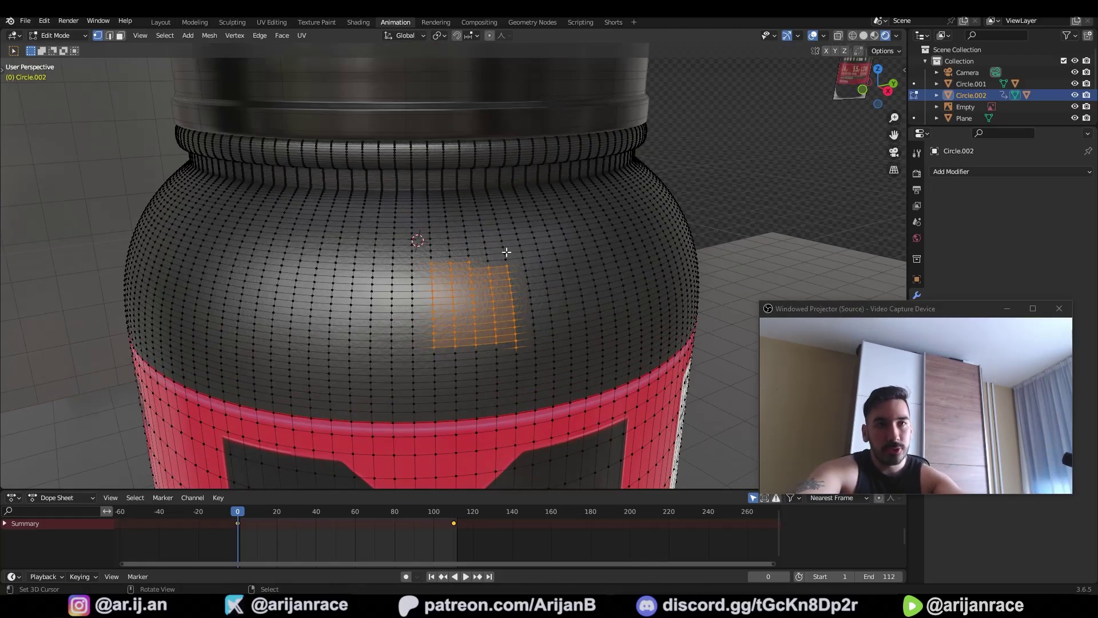
{"action": "middle_click_drag", "start_coordinate": [506, 252], "coordinate": [443, 309]}
{"action": "scroll", "coordinate": [439, 311], "scroll_direction": "down", "scroll_amount": 1}
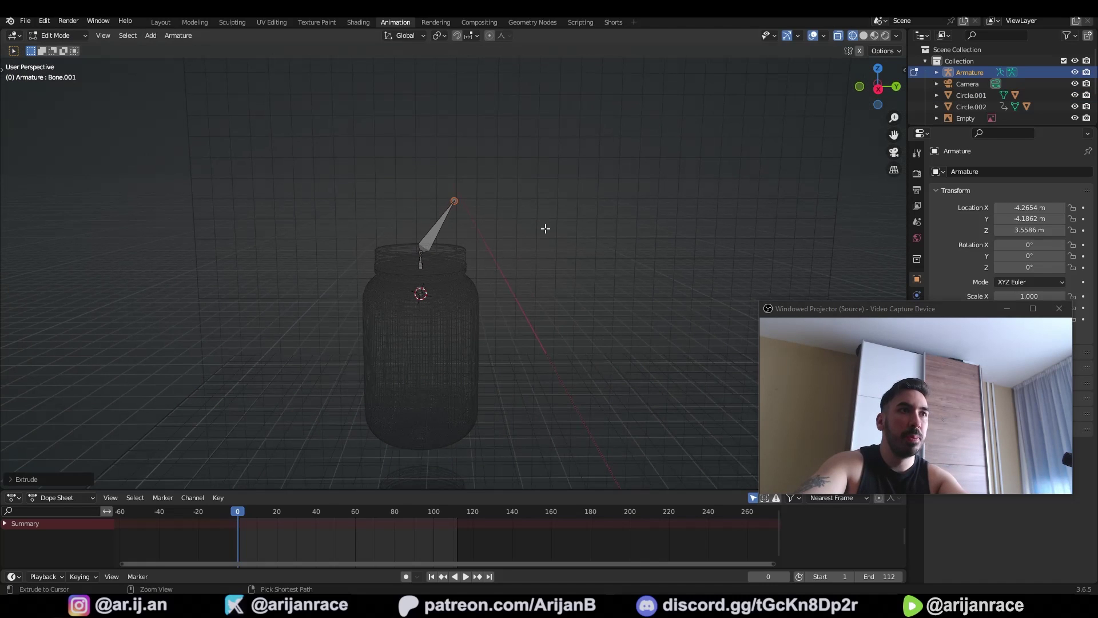
- Extend the armature with four more connected bones looping around the jar
{"action": "right_click", "coordinate": [544, 228], "text": "ctrl"}
{"action": "right_click", "coordinate": [511, 387], "text": "ctrl"}
{"action": "right_click", "coordinate": [279, 370], "text": "ctrl"}
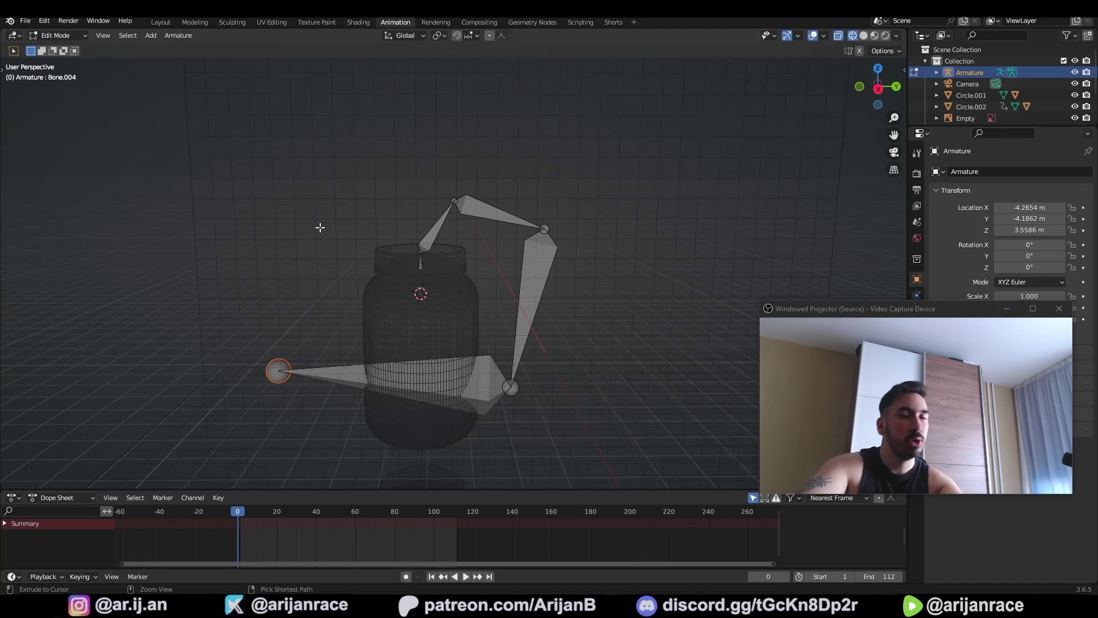
{"action": "right_click", "coordinate": [324, 208], "text": "ctrl"}
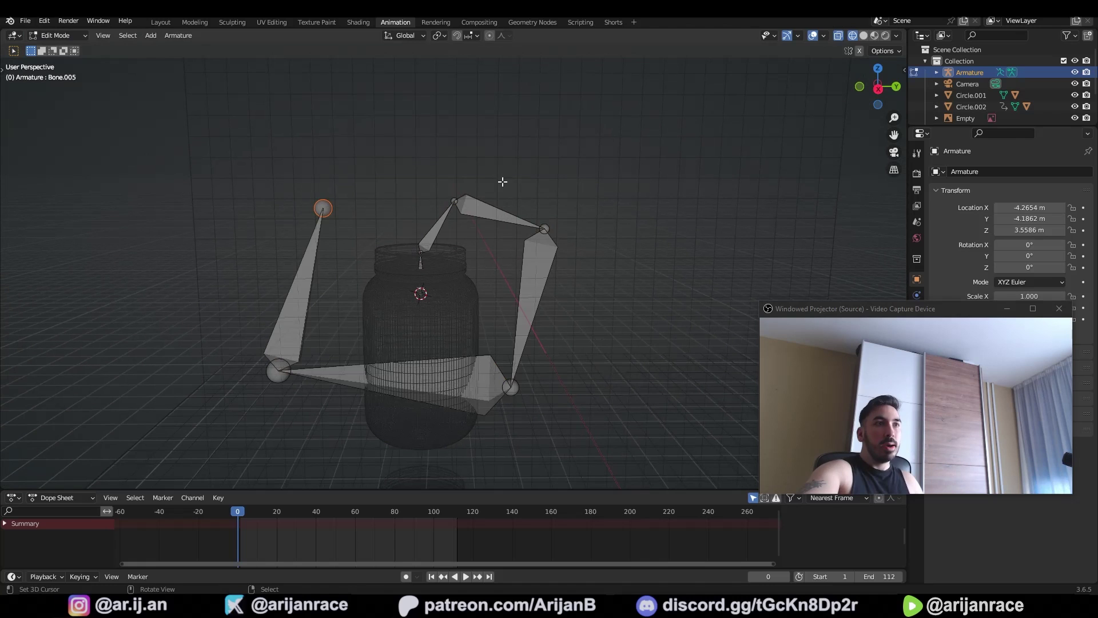
{"action": "middle_click_drag", "start_coordinate": [340, 289], "coordinate": [372, 287]}
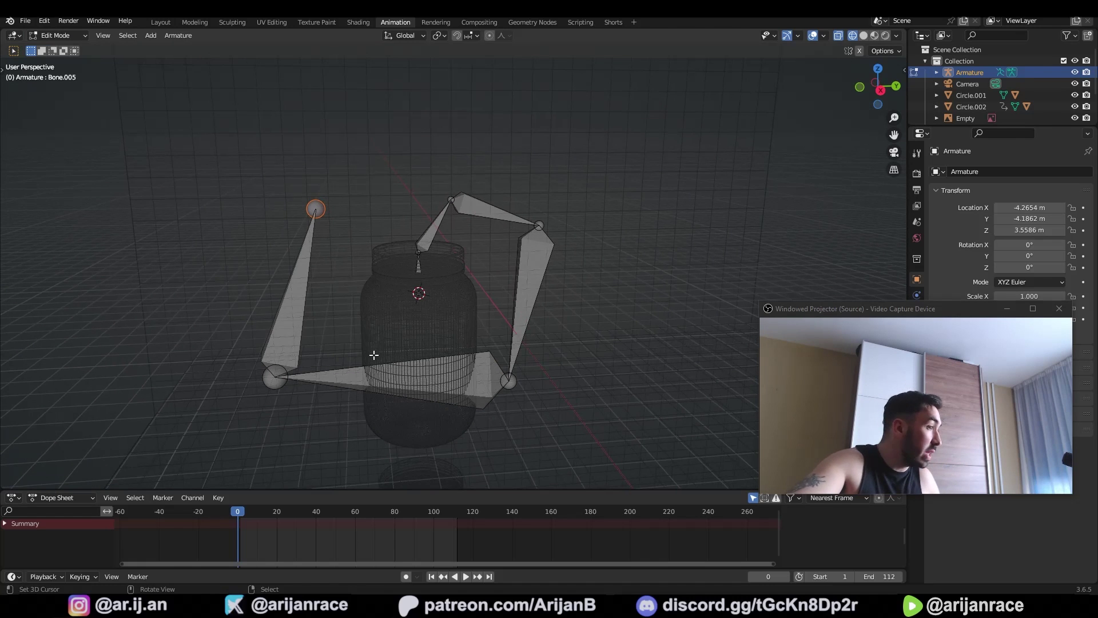
{"action": "middle_click_drag", "start_coordinate": [372, 351], "coordinate": [280, 316]}
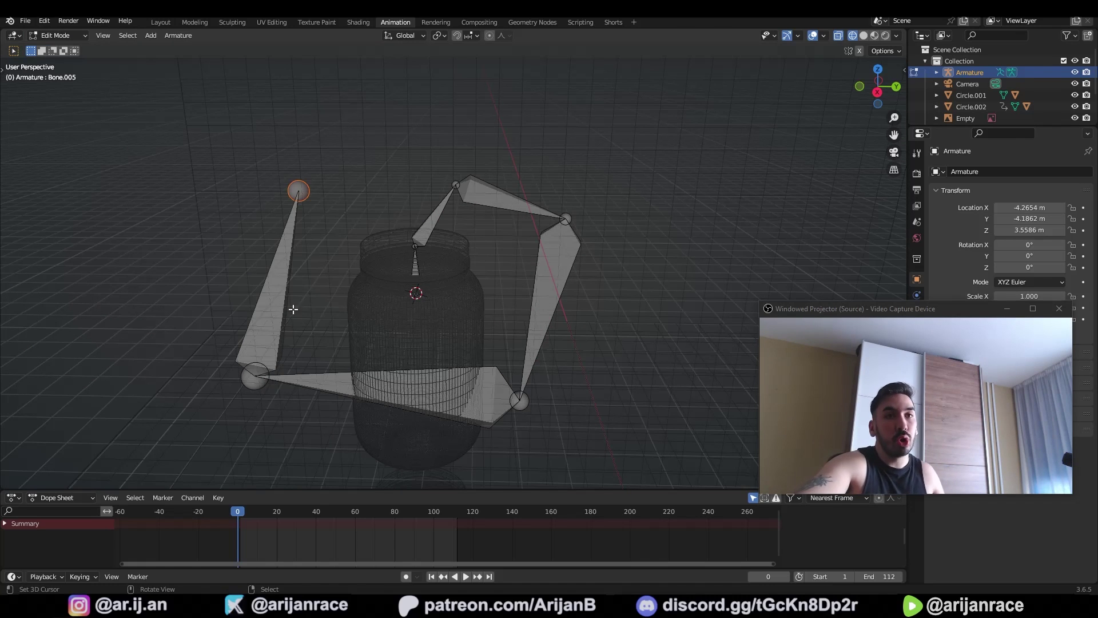
{"action": "middle_click_drag", "start_coordinate": [406, 307], "coordinate": [424, 250]}
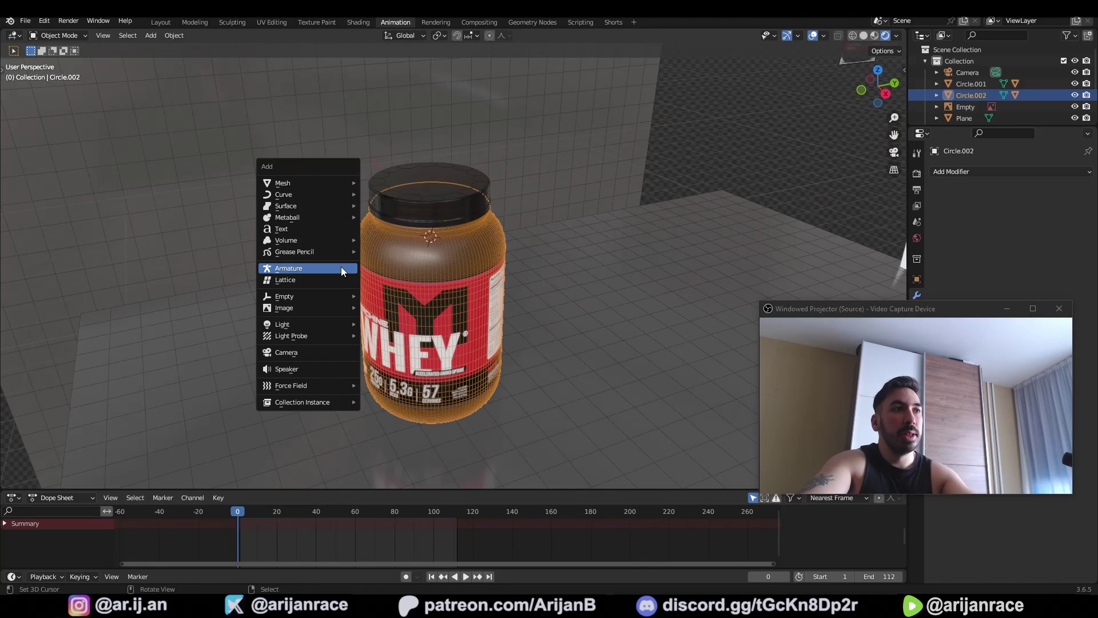
- Add a lattice at the jar and scale it up until it is wider than the jar
{"action": "left_click", "coordinate": [321, 279]}
{"action": "key", "text": "z"}
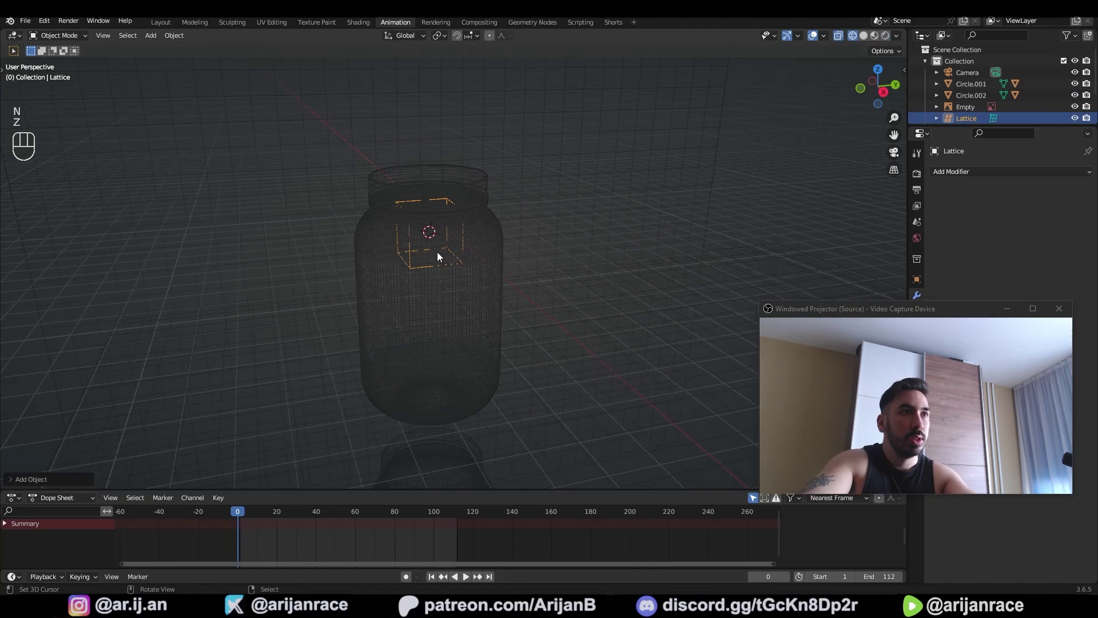
{"action": "key", "text": "s"}
{"action": "left_click", "coordinate": [469, 271]}
{"action": "key", "text": "z"}
{"action": "middle_click_drag", "start_coordinate": [469, 271], "coordinate": [510, 255]}
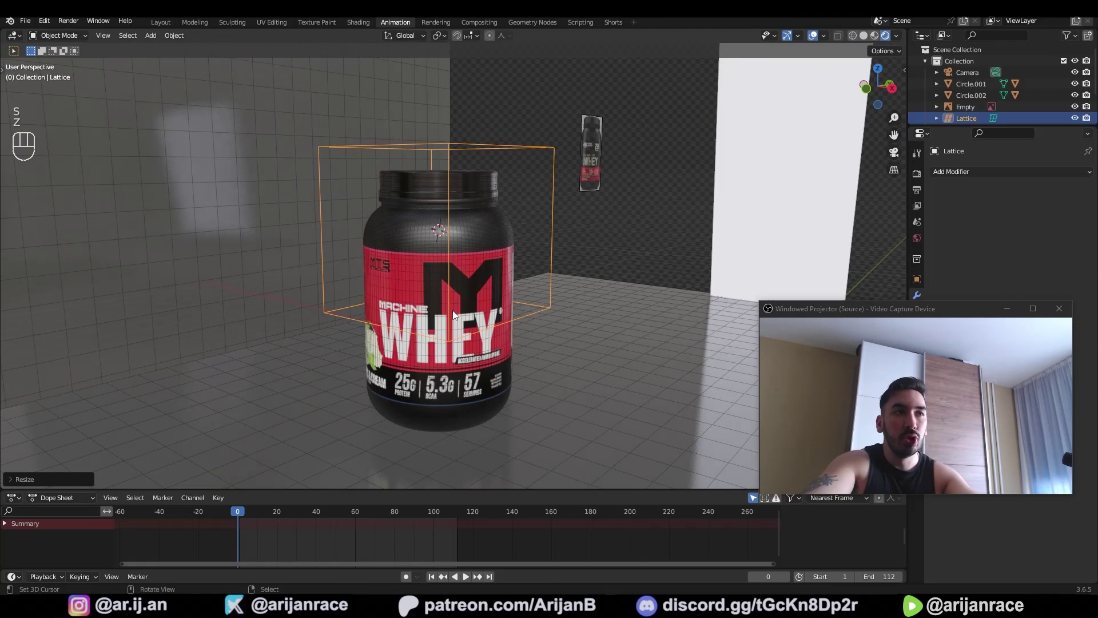
- Stretch the lattice along Z and shift it vertically so it encloses the whole jar
{"action": "key", "text": "s"}
{"action": "key", "text": "z"}
{"action": "left_click", "coordinate": [484, 290]}
{"action": "middle_click_drag", "start_coordinate": [483, 290], "coordinate": [460, 281]}
{"action": "key", "text": "g"}
{"action": "key", "text": "z"}
{"action": "left_click", "coordinate": [492, 347]}
{"action": "mouse_move", "coordinate": [492, 347]}
{"action": "middle_mouse_down"}
{"action": "mouse_move", "coordinate": [460, 344]}
{"action": "mouse_move", "coordinate": [464, 327]}
{"action": "middle_mouse_up"}
{"action": "key", "text": "z"}
{"action": "key", "text": "s"}
{"action": "key", "text": "z"}
{"action": "left_click", "coordinate": [462, 350]}
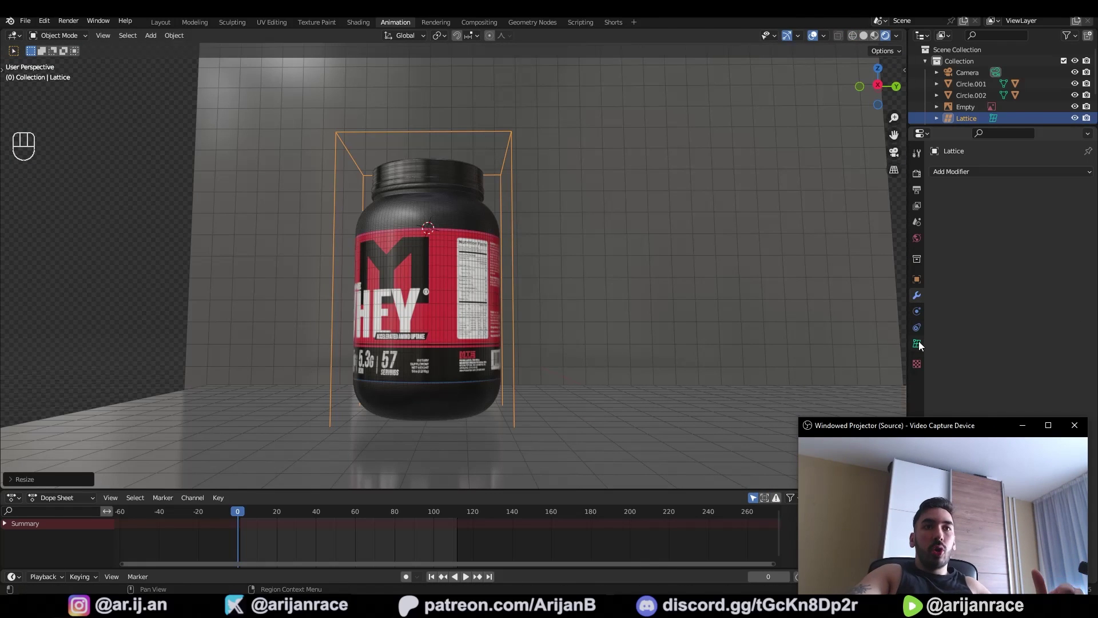
- Set the lattice's U resolution to 4 and V to 6, and raise its W resolution
{"action": "left_click", "coordinate": [917, 344]}
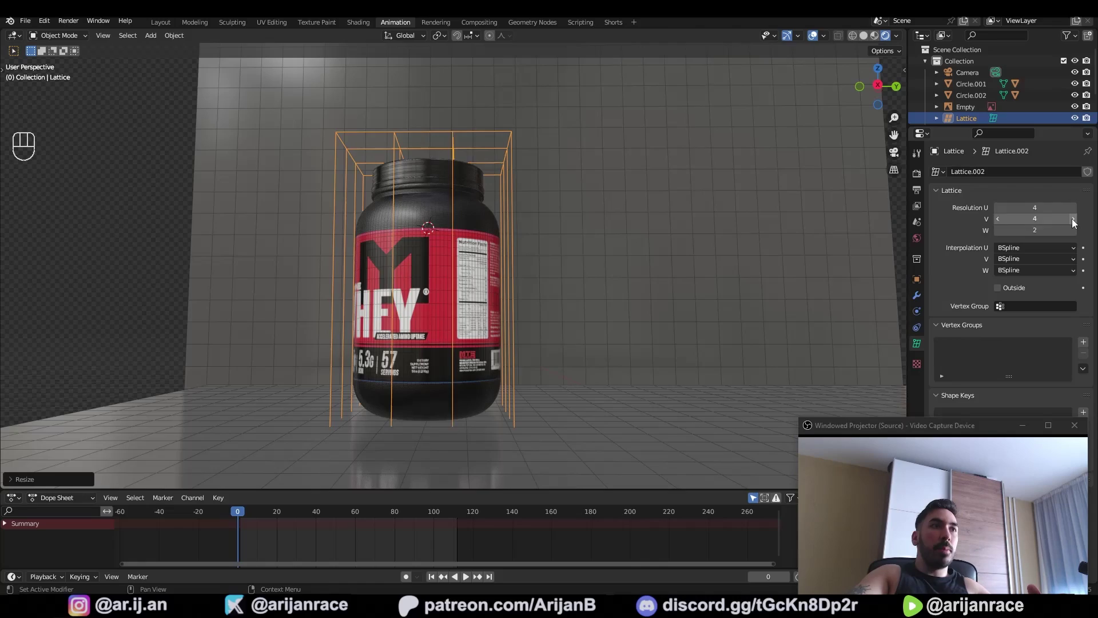
{"action": "middle_click_drag", "start_coordinate": [886, 248], "coordinate": [855, 273]}
{"action": "left_click_drag", "start_coordinate": [1075, 230], "coordinate": [1083, 231]}
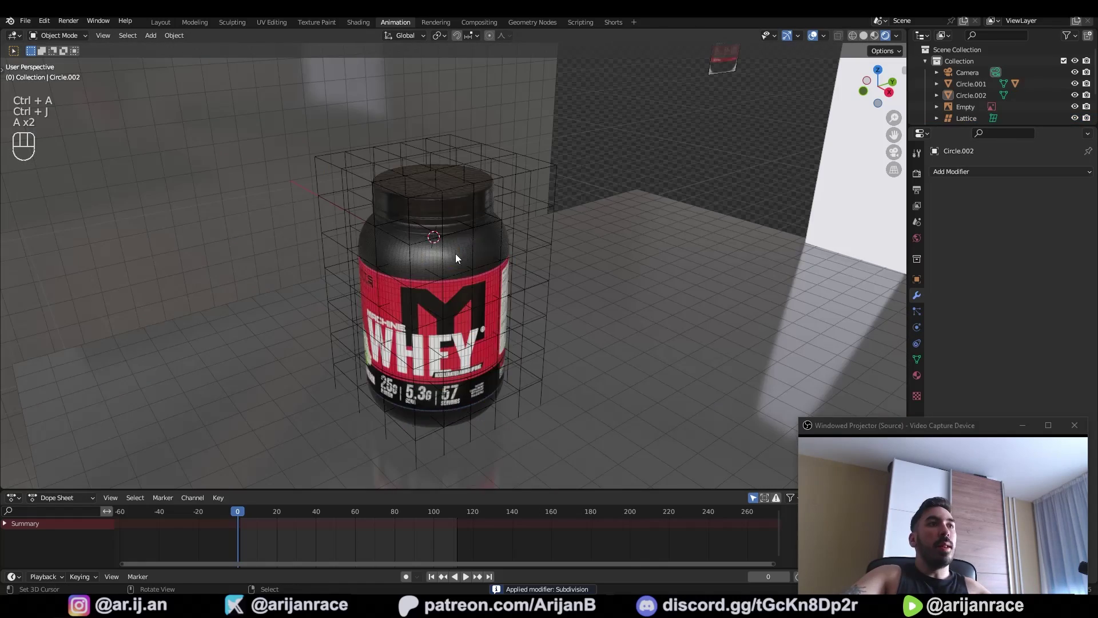
- Add a Lattice modifier to the jar and assign the surrounding lattice as its object
{"action": "left_click", "coordinate": [456, 252]}
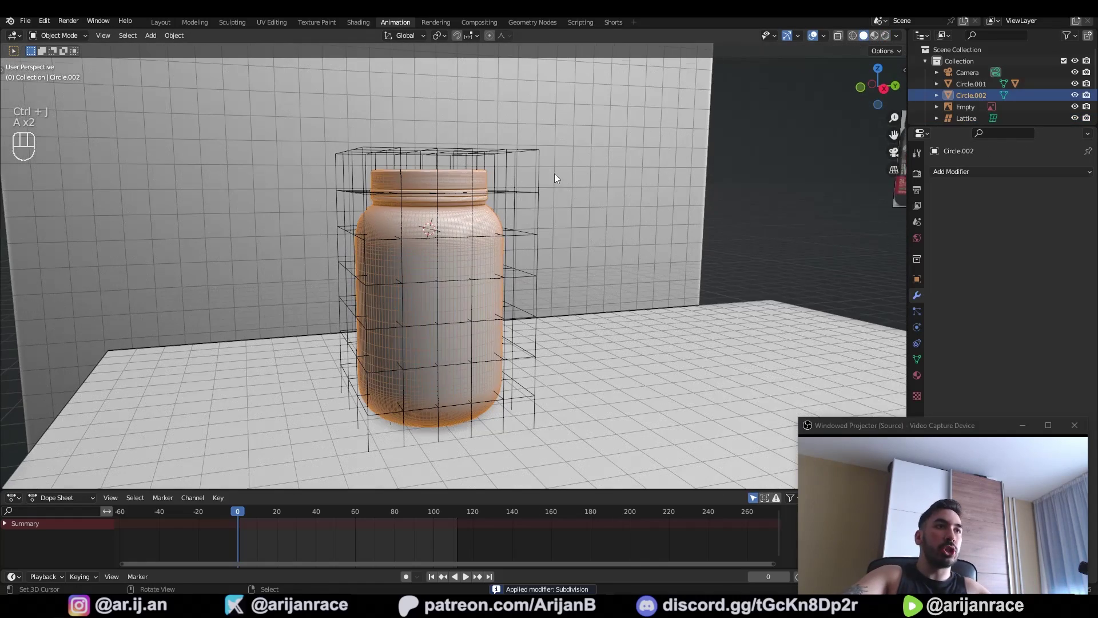
{"action": "left_click", "coordinate": [967, 171]}
{"action": "left_click", "coordinate": [966, 279]}
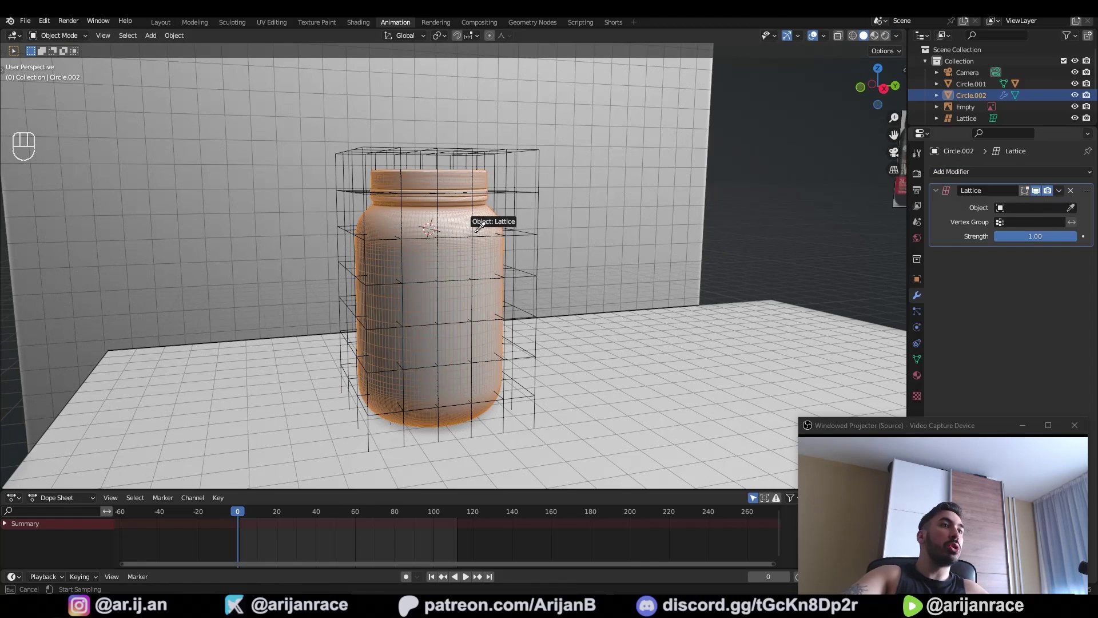
{"action": "right_click", "coordinate": [518, 145]}
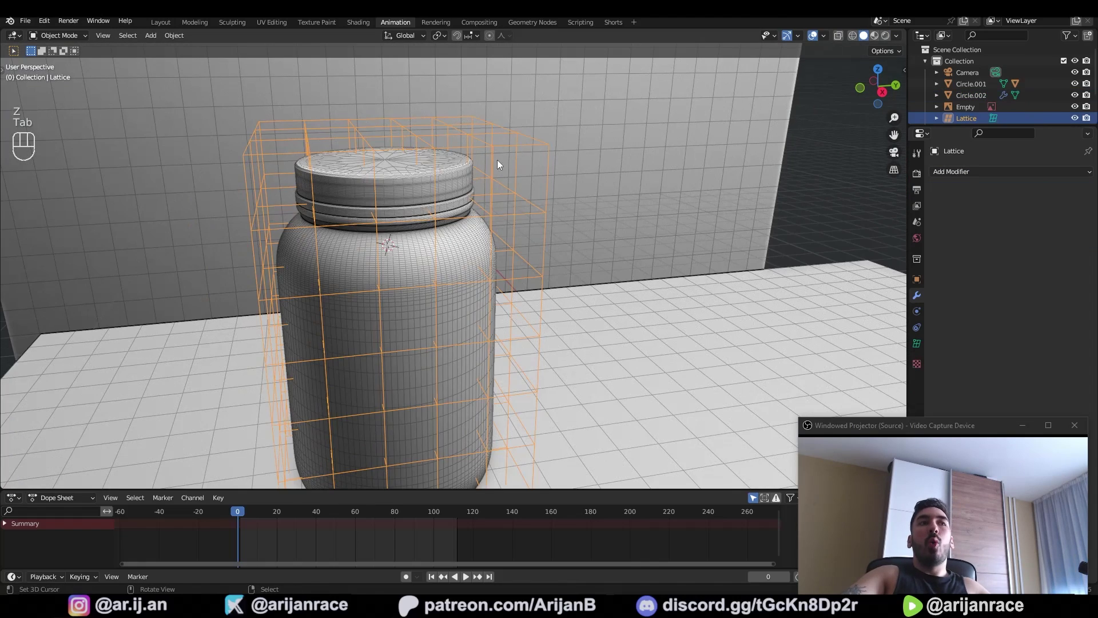
- Select the lattice points along one upper side of the jar in Edit Mode and try moving them
{"action": "key", "text": "z"}
{"action": "middle_click_drag", "start_coordinate": [493, 149], "coordinate": [452, 167]}
{"action": "scroll", "coordinate": [426, 172], "scroll_direction": "up", "scroll_amount": 3}
{"action": "key", "text": "Tab"}
{"action": "key", "text": "z"}
{"action": "key", "text": "z"}
{"action": "key", "text": "a"}
{"action": "key", "text": "a"}
{"action": "key", "text": "b"}
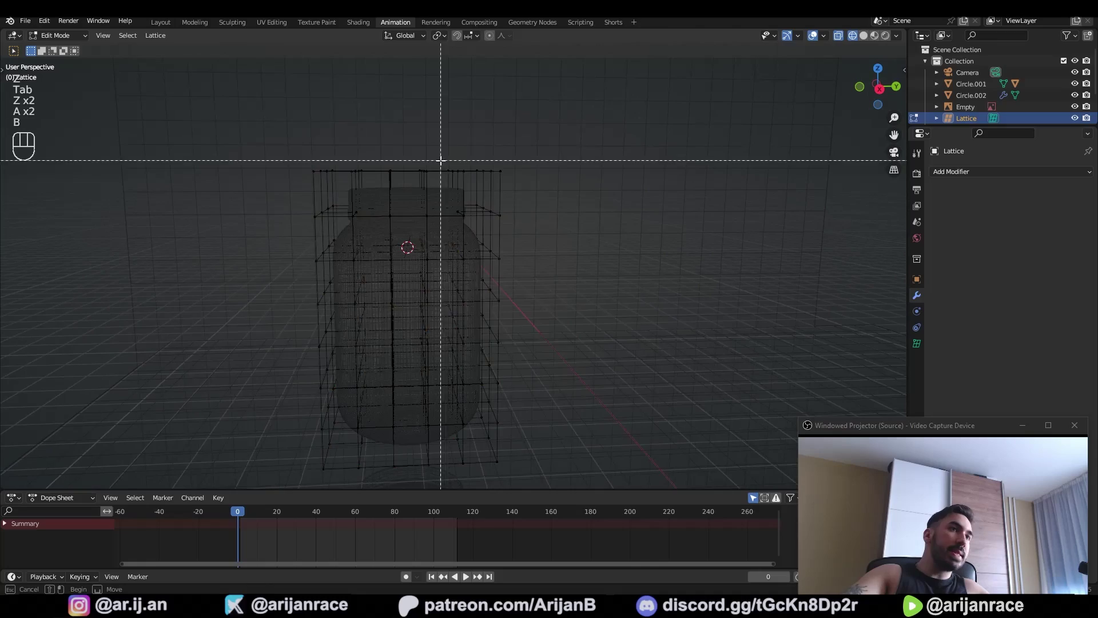
{"action": "left_click_drag", "start_coordinate": [441, 161], "coordinate": [515, 230]}
{"action": "key", "text": "z"}
{"action": "middle_click_drag", "start_coordinate": [515, 230], "coordinate": [504, 230]}
{"action": "key", "text": "g"}
{"action": "right_click", "coordinate": [526, 200]}
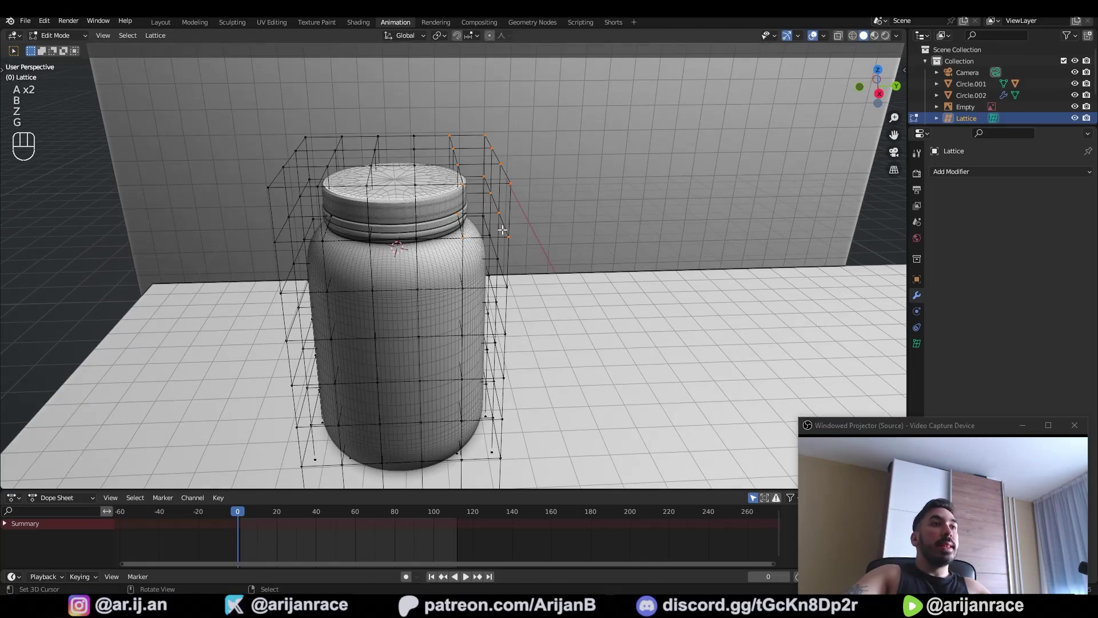
{"action": "key", "text": "g"}
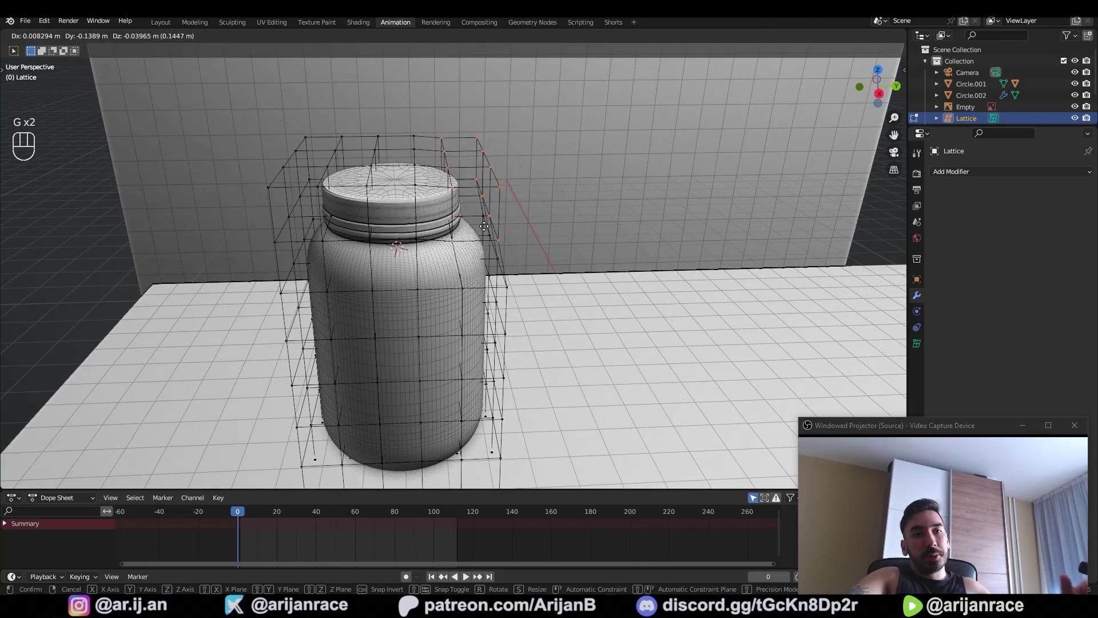
{"action": "right_click", "coordinate": [445, 189]}
- Try rotating and moving the upper rows of lattice points to bend the jar's neck and lid
{"action": "middle_click_drag", "start_coordinate": [458, 191], "coordinate": [503, 189]}
{"action": "key", "text": "r"}
{"action": "right_click", "coordinate": [515, 169]}
{"action": "key", "text": "g"}
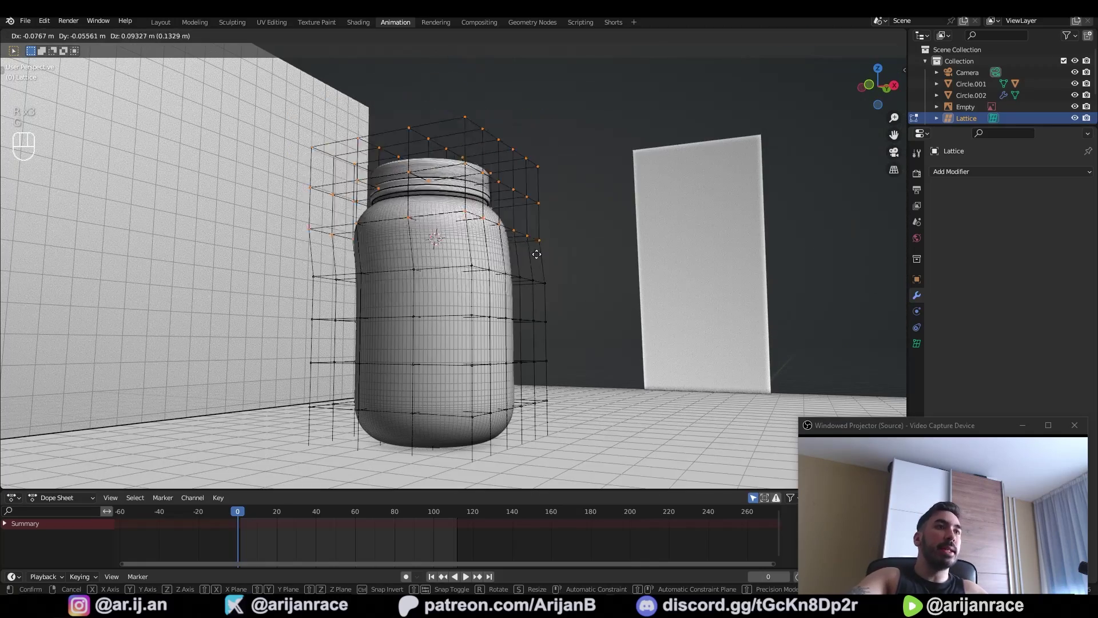
{"action": "right_click", "coordinate": [417, 271]}
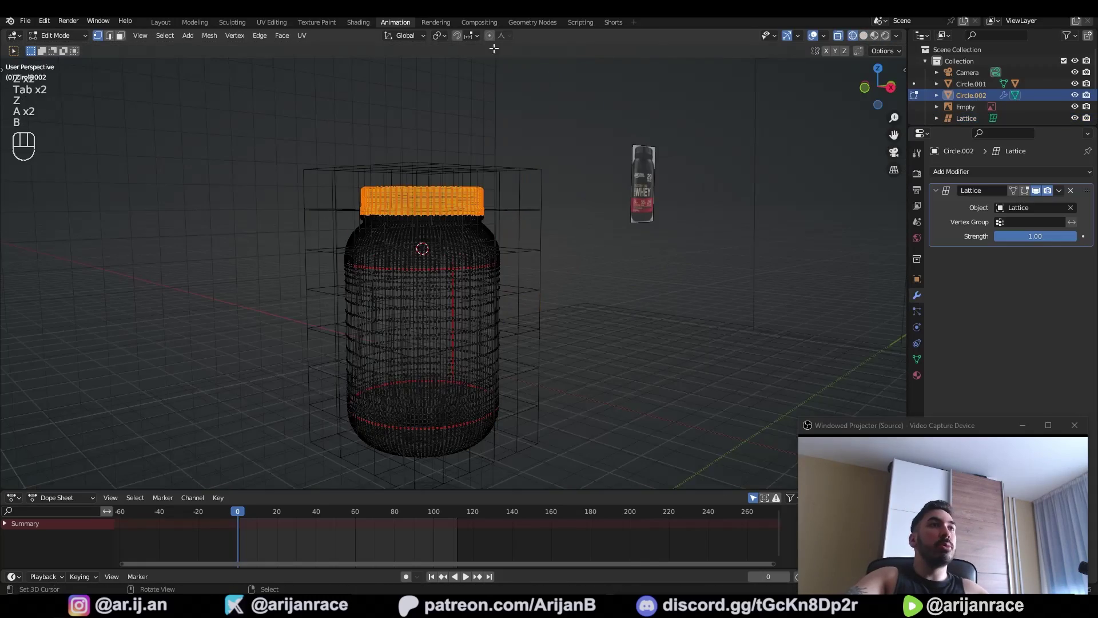
- Enable proportional editing with the Smooth falloff for the jar's mesh
{"action": "left_click", "coordinate": [490, 36]}
{"action": "left_click", "coordinate": [508, 36]}
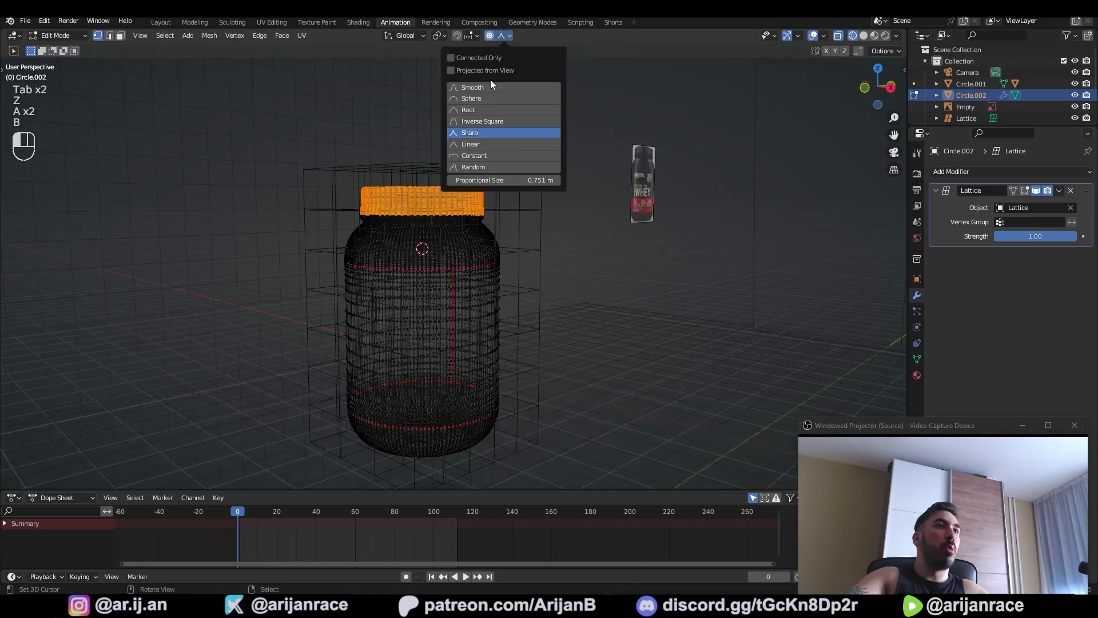
{"action": "left_click", "coordinate": [472, 87]}
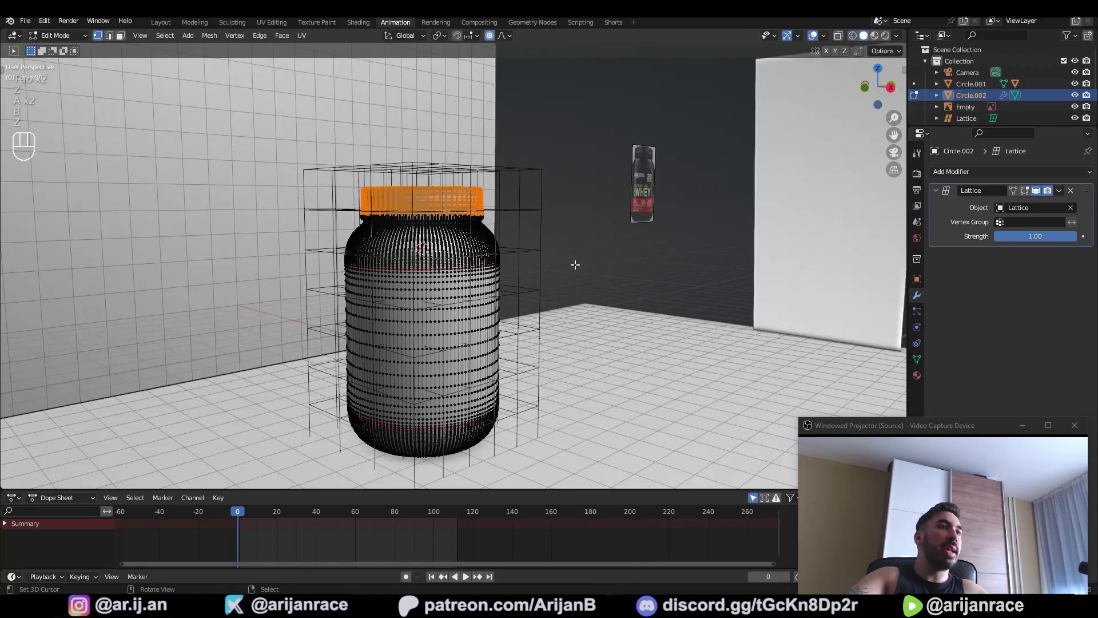
- Try rotating the selected lid vertices with proportional editing affecting the upper part of the jar
{"action": "key", "text": "r"}
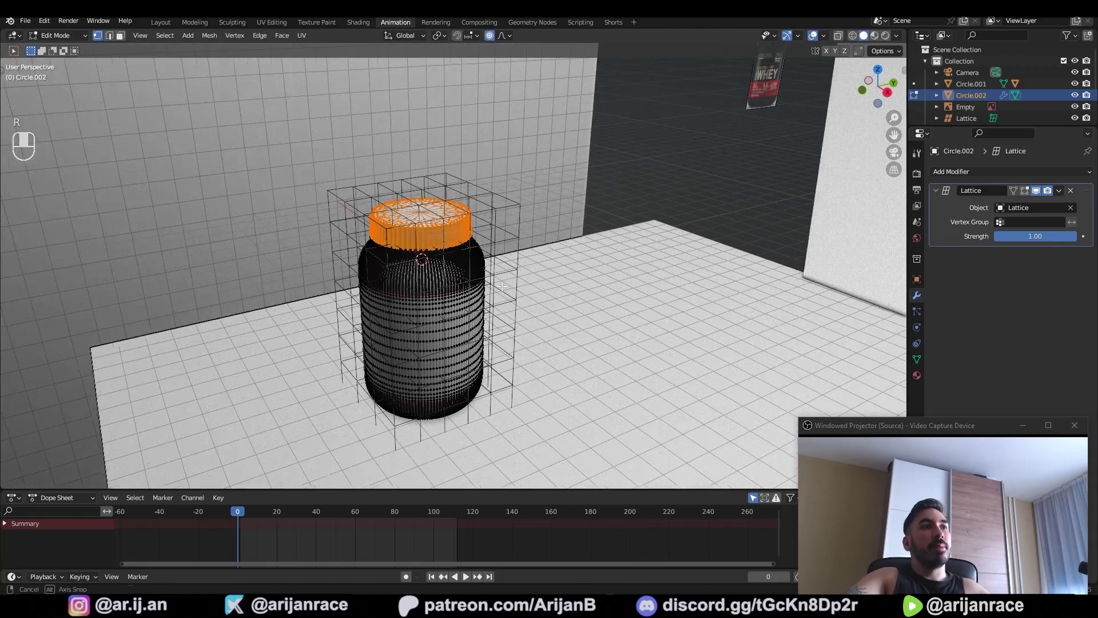
{"action": "key", "text": "r"}
{"action": "key", "text": "r"}
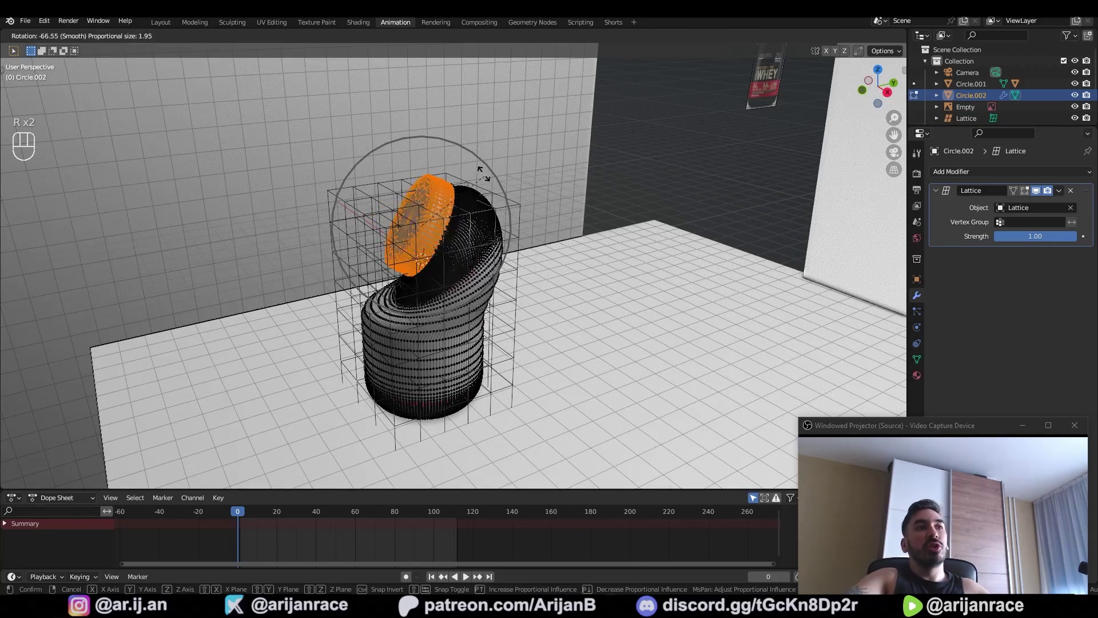
{"action": "right_click", "coordinate": [564, 72]}
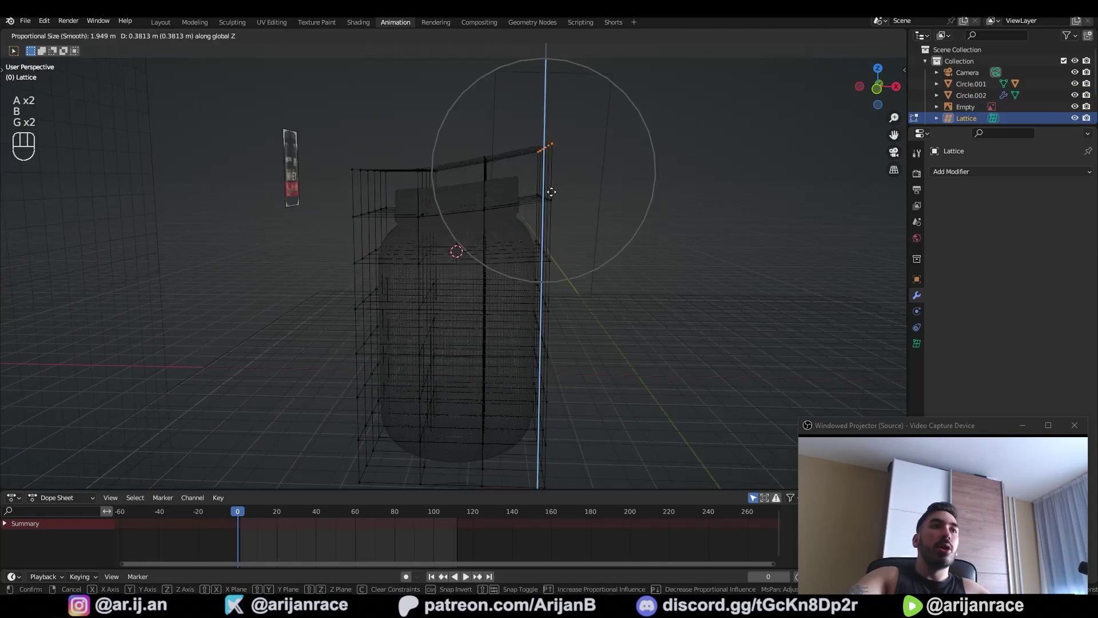
- Try raising the lattice's upper edge points along Z with Smooth proportional editing
{"action": "left_click", "coordinate": [503, 76]}
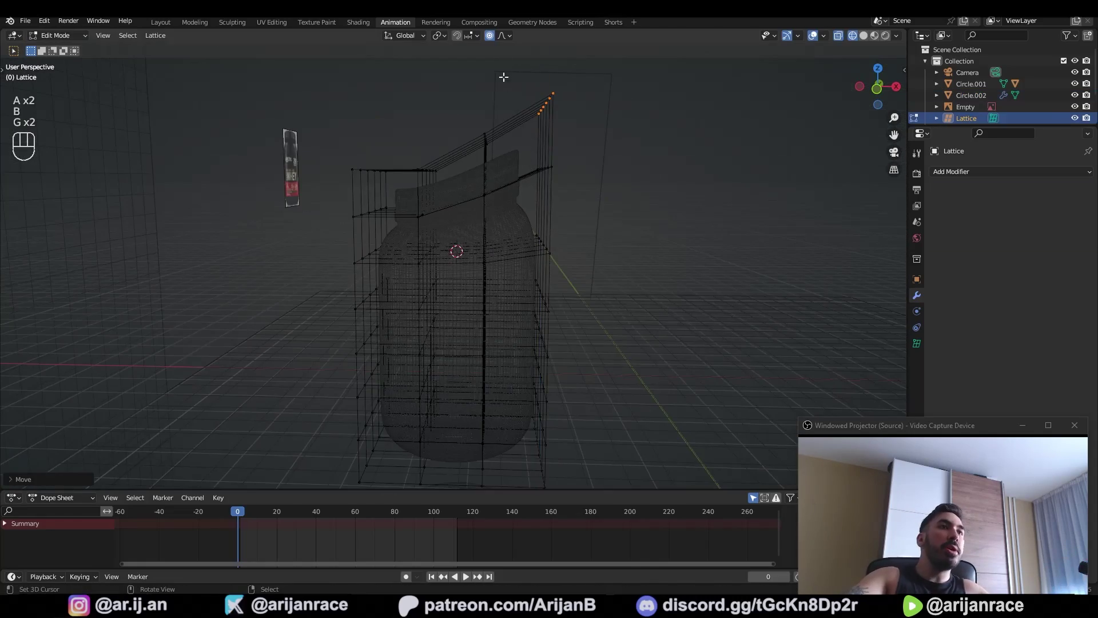
{"action": "middle_click_drag", "start_coordinate": [436, 223], "coordinate": [464, 262]}
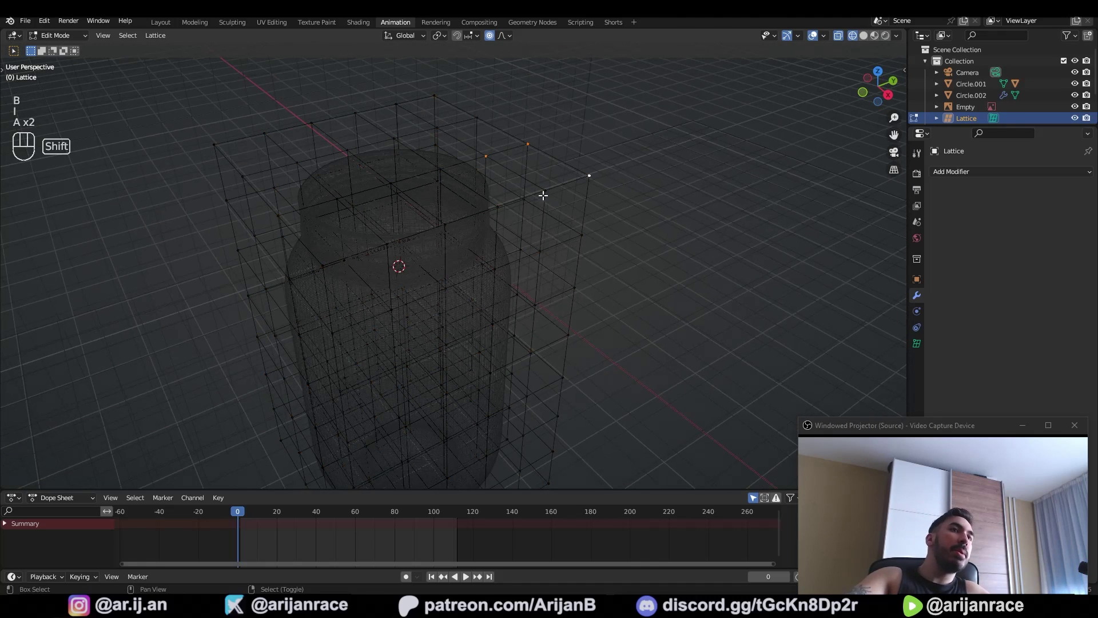
- Return the lattice to Object Mode and show the scene in material preview shading
{"action": "key", "text": "z"}
{"action": "key", "text": "Tab"}
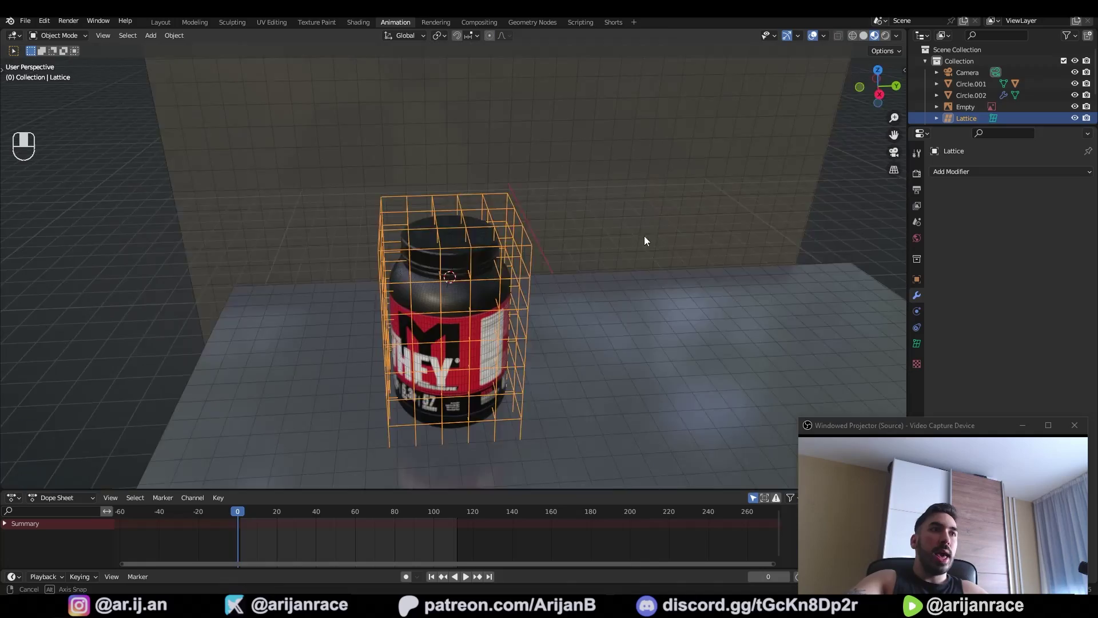
{"action": "middle_click_drag", "start_coordinate": [644, 235], "coordinate": [835, 259]}
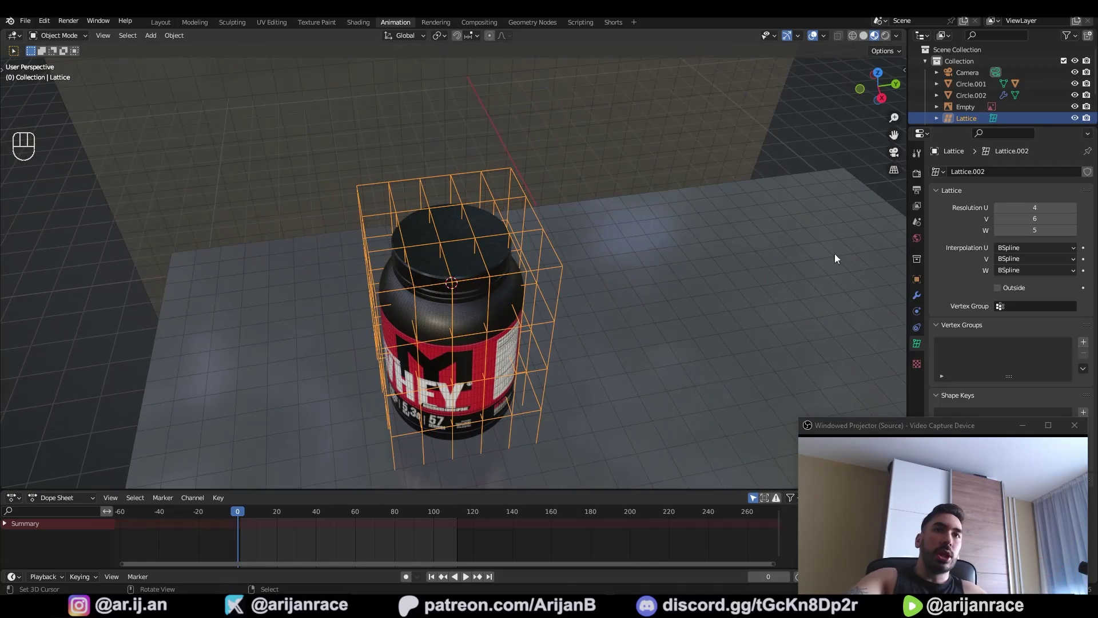
- Set the lattice's V and W resolution to 4
{"action": "left_click", "coordinate": [998, 219]}
{"action": "left_click", "coordinate": [998, 218]}
{"action": "middle_click_drag", "start_coordinate": [789, 246], "coordinate": [735, 275]}
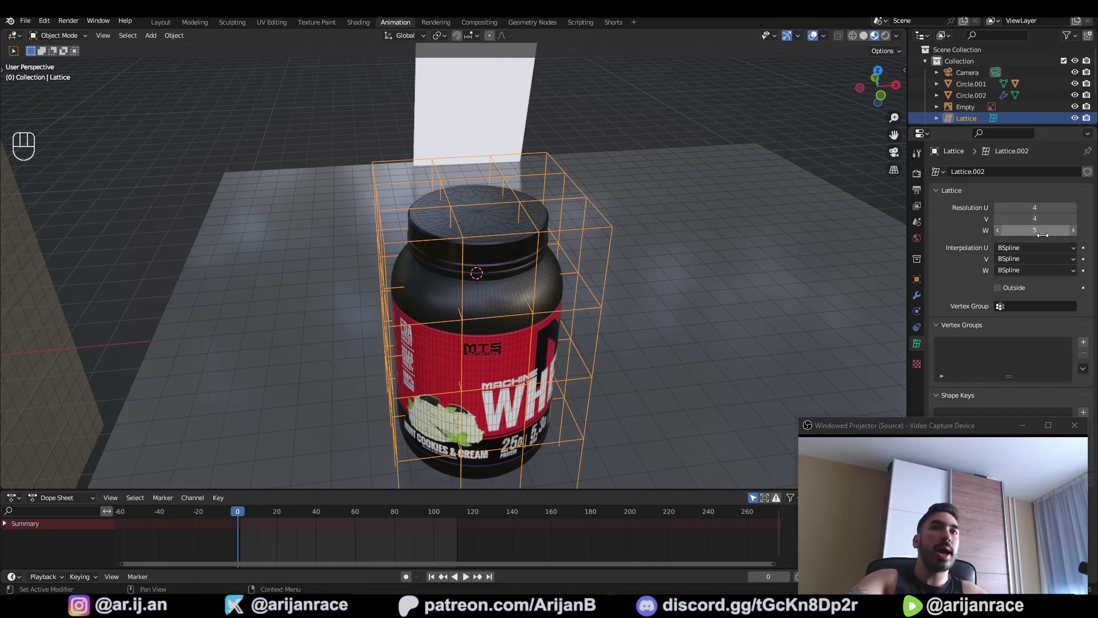
{"action": "left_click", "coordinate": [999, 230]}
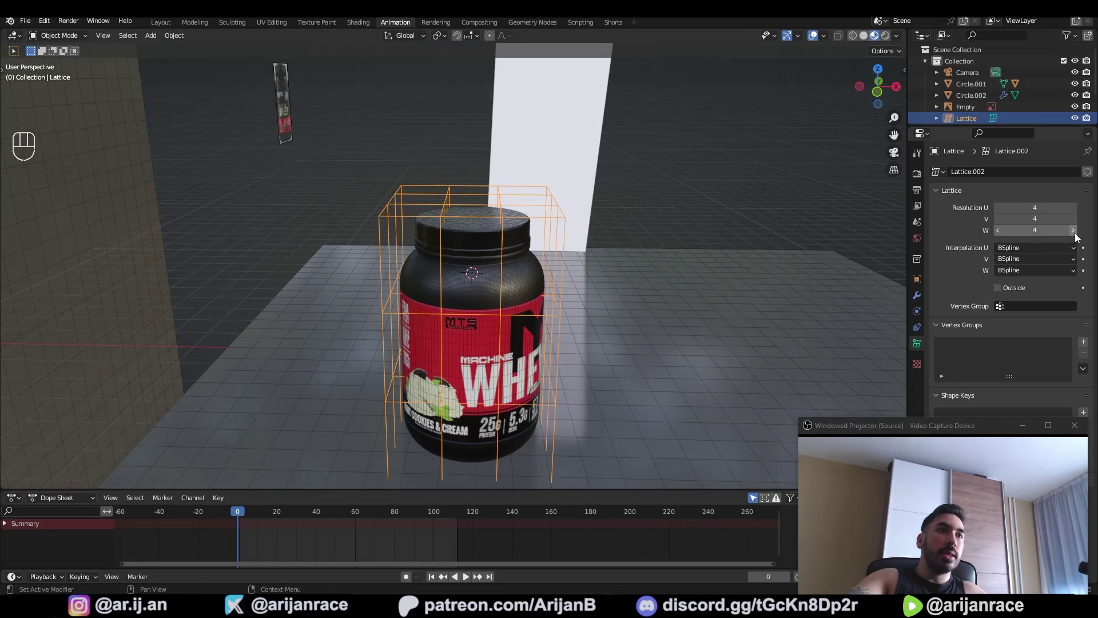
{"action": "middle_click_drag", "start_coordinate": [744, 297], "coordinate": [455, 360]}
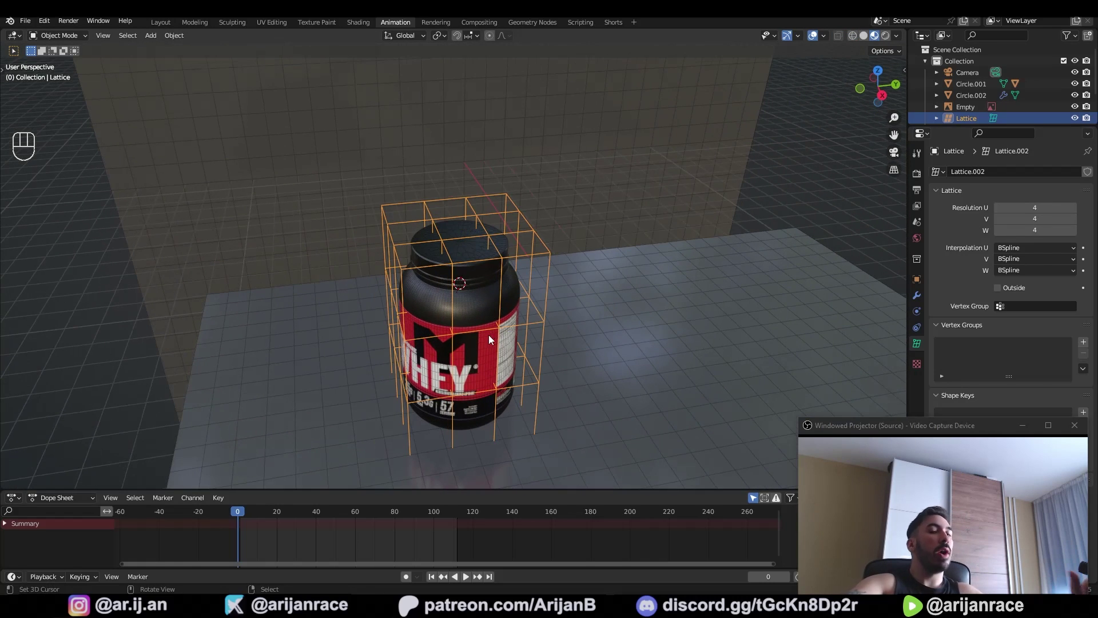
- Add a Plain Axes empty and place it beside the lattice's upper corner
{"action": "key", "text": "shift+a"}
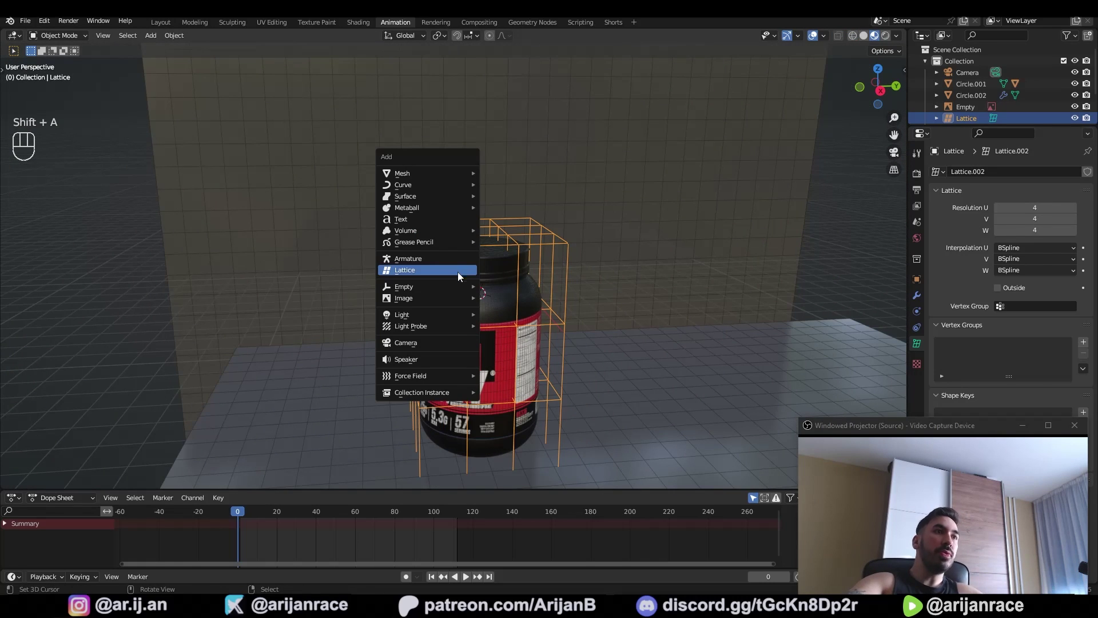
{"action": "mouse_move", "coordinate": [445, 282]}
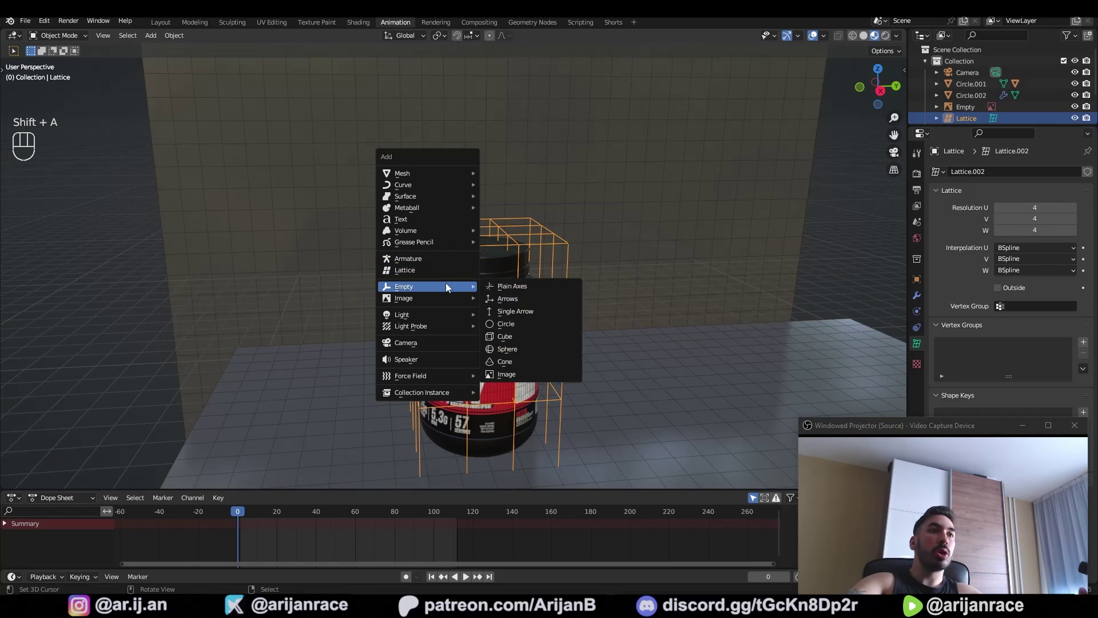
{"action": "left_click", "coordinate": [517, 290]}
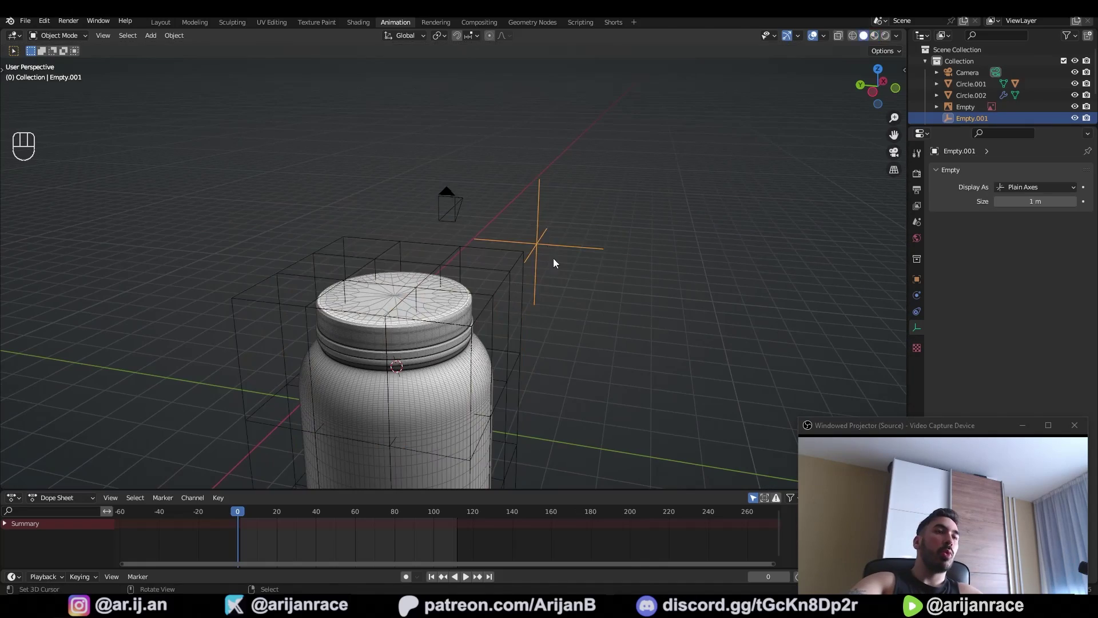
- Try moving the empty on its own beside the lattice's upper corner
{"action": "key", "text": "g"}
{"action": "right_click", "coordinate": [559, 255]}
{"action": "middle_click_drag", "start_coordinate": [559, 255], "coordinate": [507, 280]}
{"action": "key", "text": "g"}
{"action": "right_click", "coordinate": [484, 272]}
{"action": "right_click", "coordinate": [482, 273]}
{"action": "right_click", "coordinate": [440, 250]}
{"action": "middle_click_drag", "start_coordinate": [441, 250], "coordinate": [472, 260]}
{"action": "key", "text": "g"}
{"action": "right_click", "coordinate": [410, 247]}
- Add a Hook modifier to the lattice and set the new empty as its object
{"action": "left_click", "coordinate": [917, 295]}
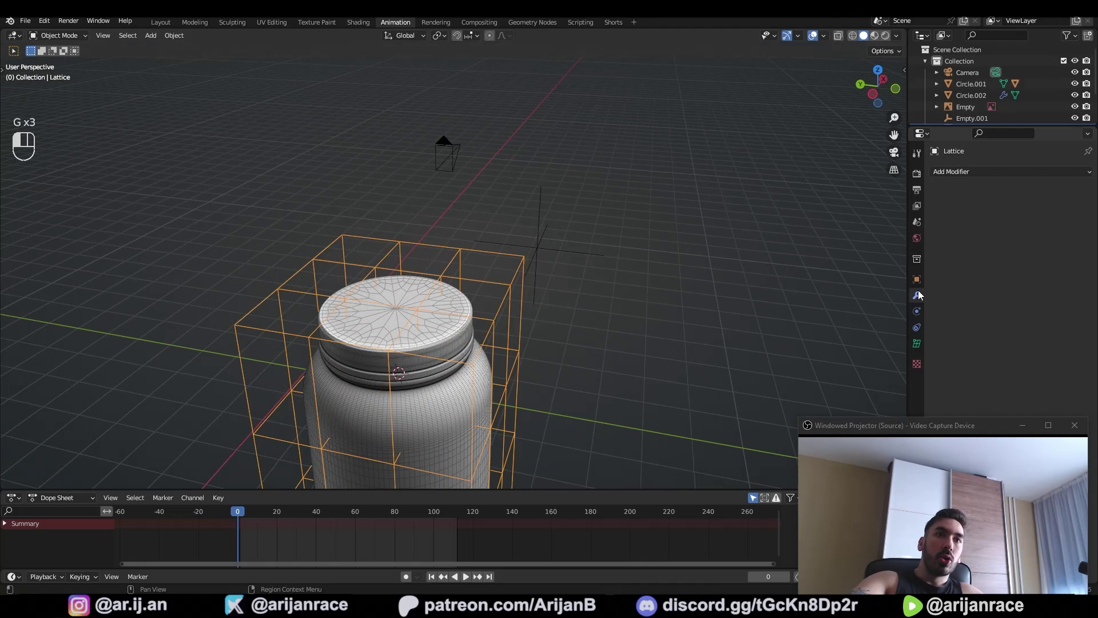
{"action": "left_click", "coordinate": [952, 172]}
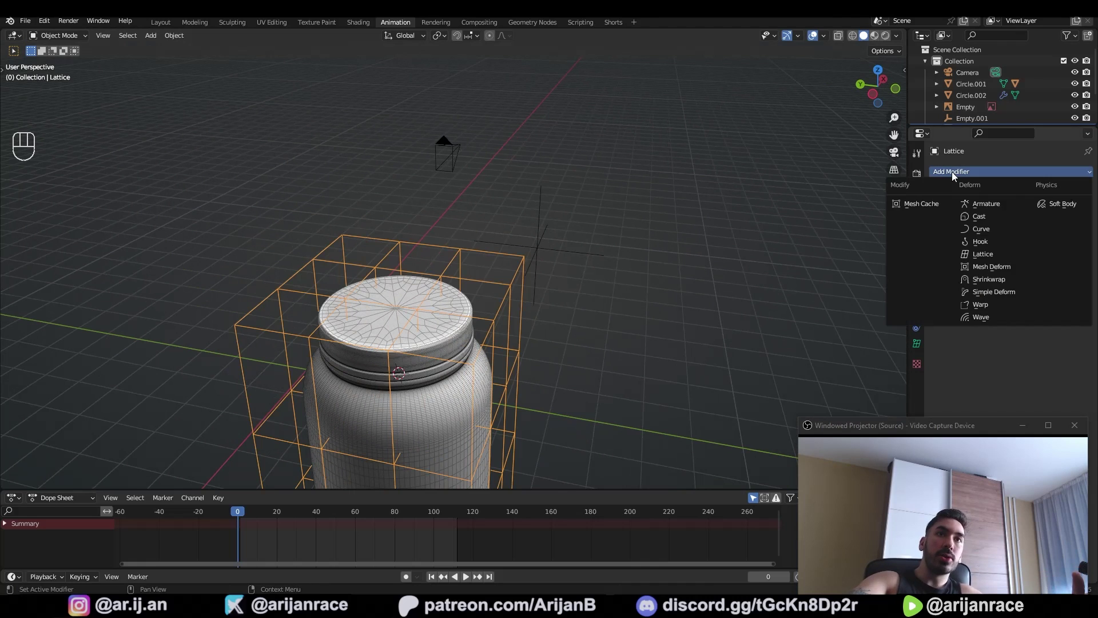
{"action": "left_click", "coordinate": [978, 240]}
{"action": "left_click", "coordinate": [1071, 208]}
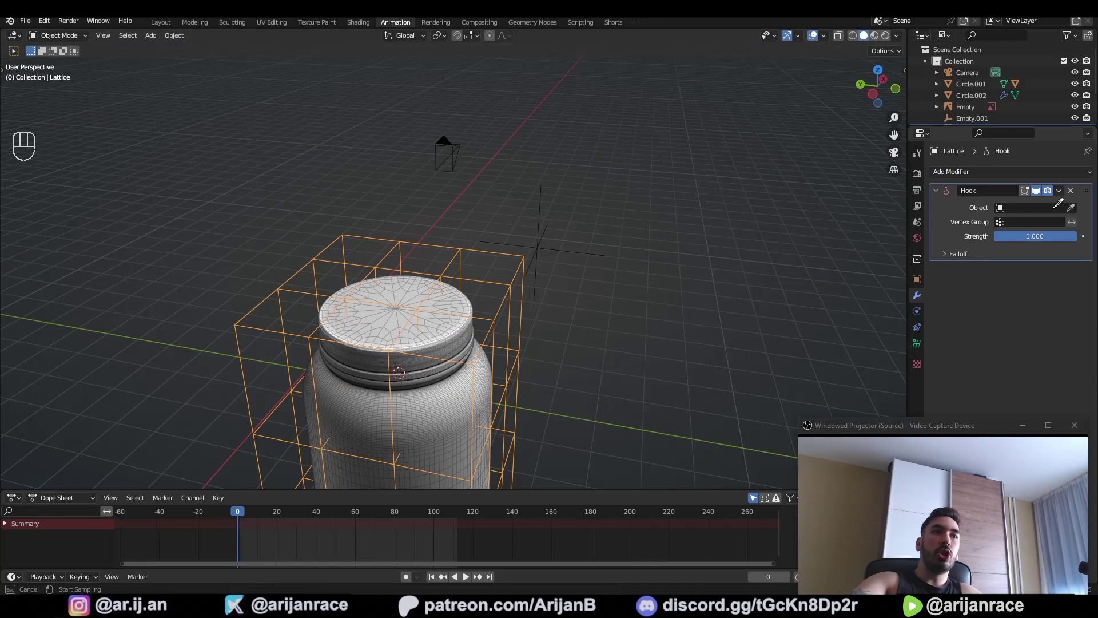
{"action": "right_click", "coordinate": [541, 250]}
- Test the hook by moving the empty before any vertex group is set
{"action": "key", "text": "g"}
{"action": "right_click", "coordinate": [577, 235]}
{"action": "mouse_move", "coordinate": [577, 240]}
{"action": "middle_mouse_down"}
{"action": "mouse_move", "coordinate": [545, 257]}
{"action": "mouse_move", "coordinate": [564, 240]}
{"action": "middle_mouse_up"}
{"action": "right_click", "coordinate": [520, 277]}
- Create a vertex group on the lattice and assign the upper corner point nearest the empty to it
{"action": "left_click", "coordinate": [916, 347]}
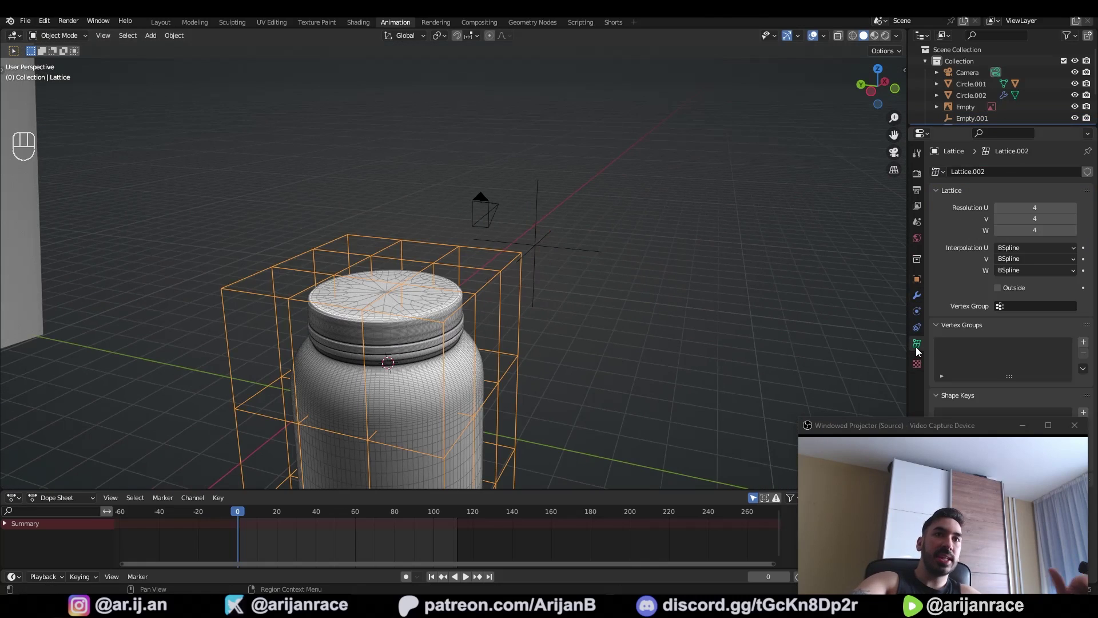
{"action": "left_click", "coordinate": [1083, 343]}
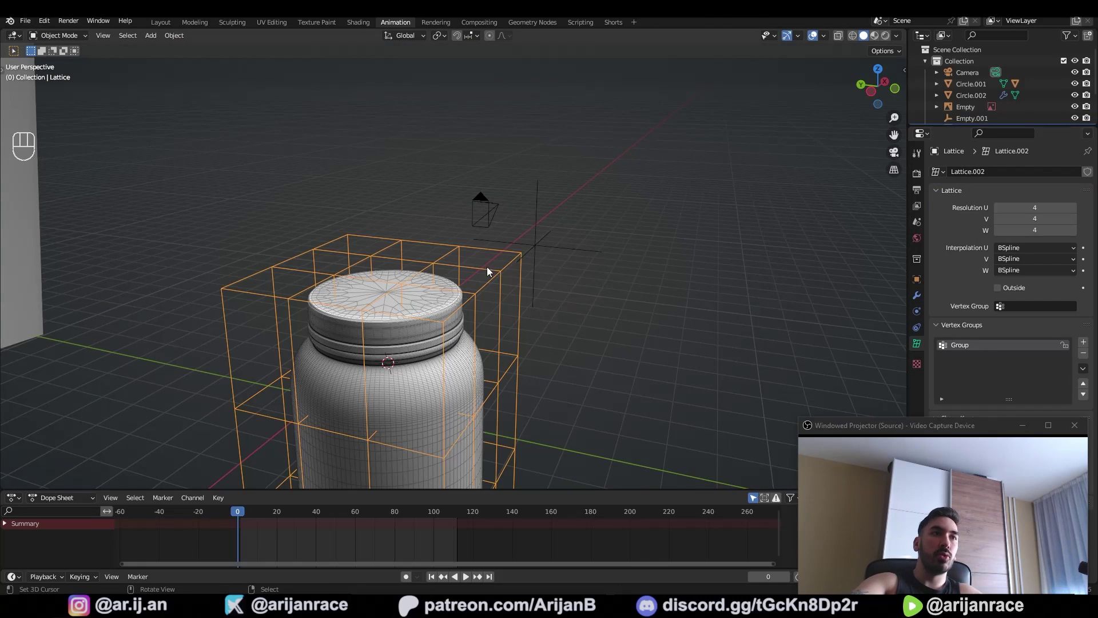
{"action": "key", "text": "Tab"}
{"action": "key", "text": "z"}
{"action": "middle_click_drag", "start_coordinate": [498, 263], "coordinate": [578, 277]}
{"action": "key", "text": "g"}
{"action": "right_click", "coordinate": [535, 261]}
{"action": "key", "text": "z"}
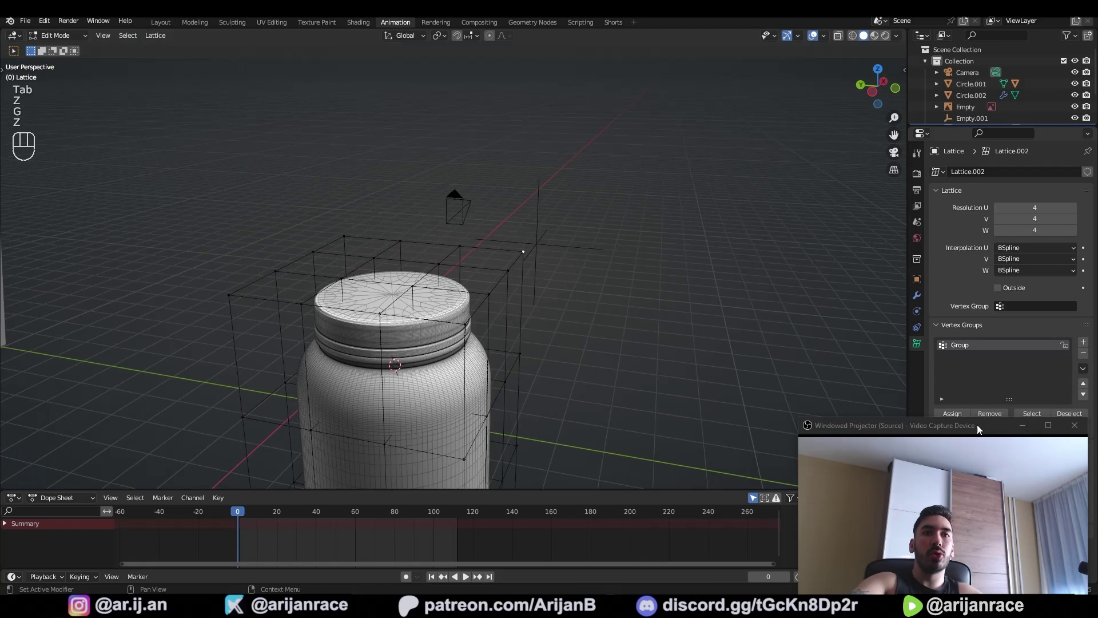
{"action": "middle_click_drag", "start_coordinate": [915, 377], "coordinate": [879, 355]}
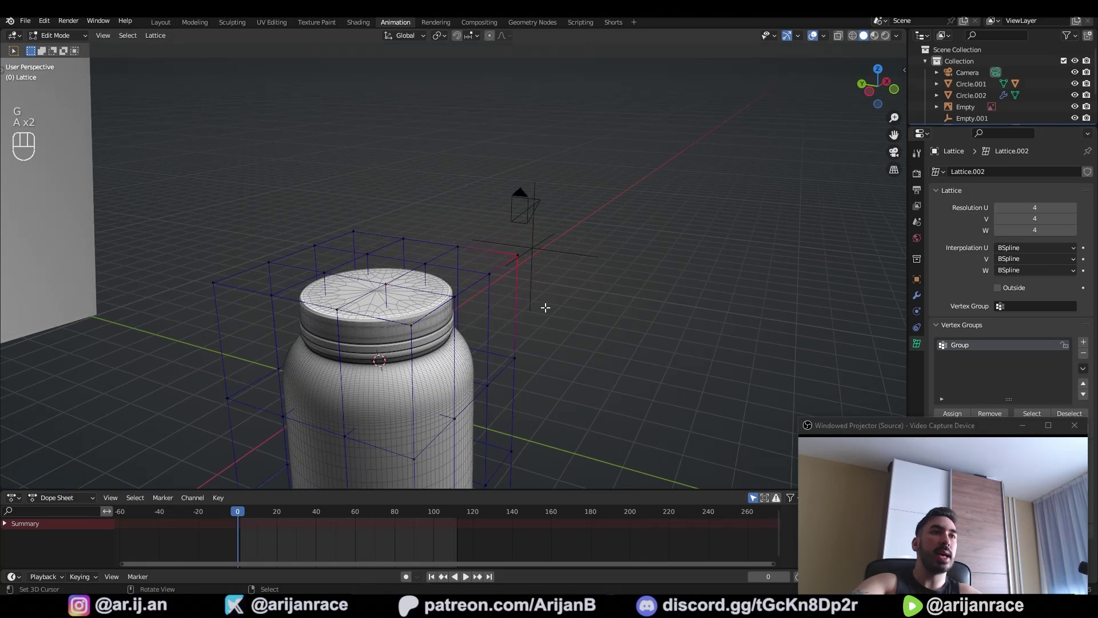
- Try selecting the neighbouring lattice points in wireframe view and moving the upper corner point
{"action": "key", "text": "shift+z"}
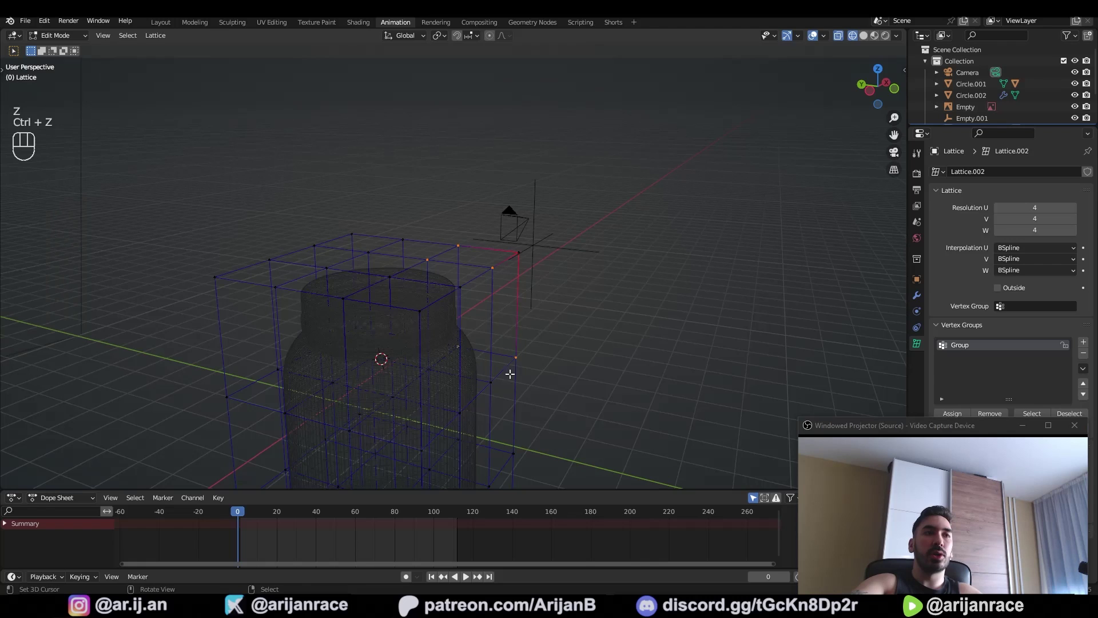
{"action": "key", "text": "z"}
{"action": "right_click", "coordinate": [521, 256]}
{"action": "key", "text": "g"}
{"action": "right_click", "coordinate": [570, 277]}
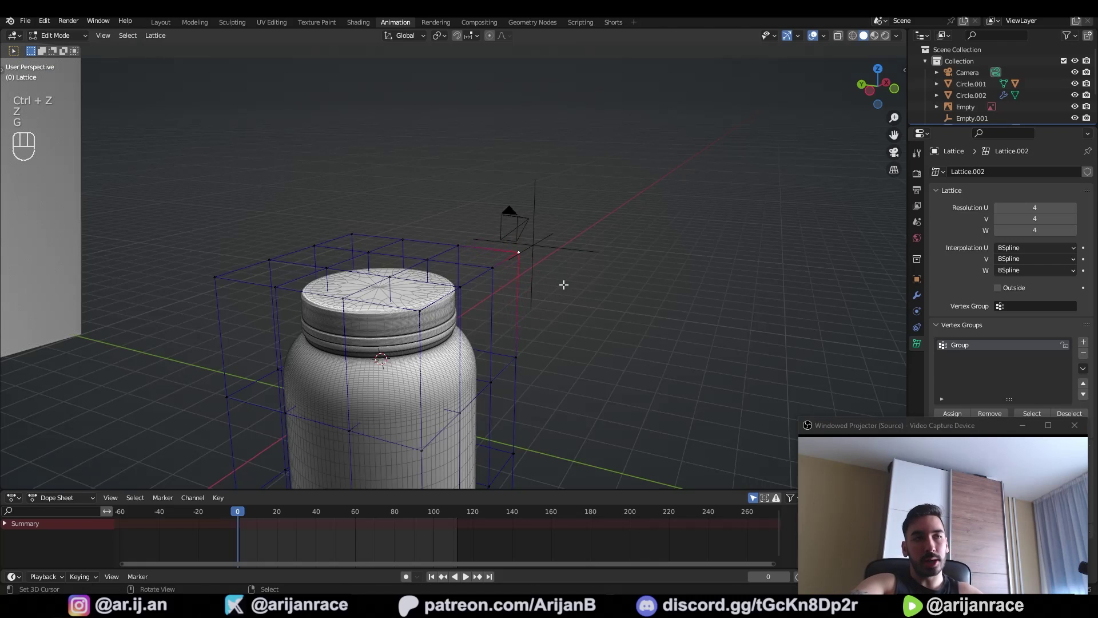
- Return the lattice to Object Mode and set its Hook modifier's vertex group to Group
{"action": "key", "text": "Tab"}
{"action": "scroll", "coordinate": [563, 285], "scroll_direction": "up", "scroll_amount": 2}
{"action": "left_click", "coordinate": [916, 298]}
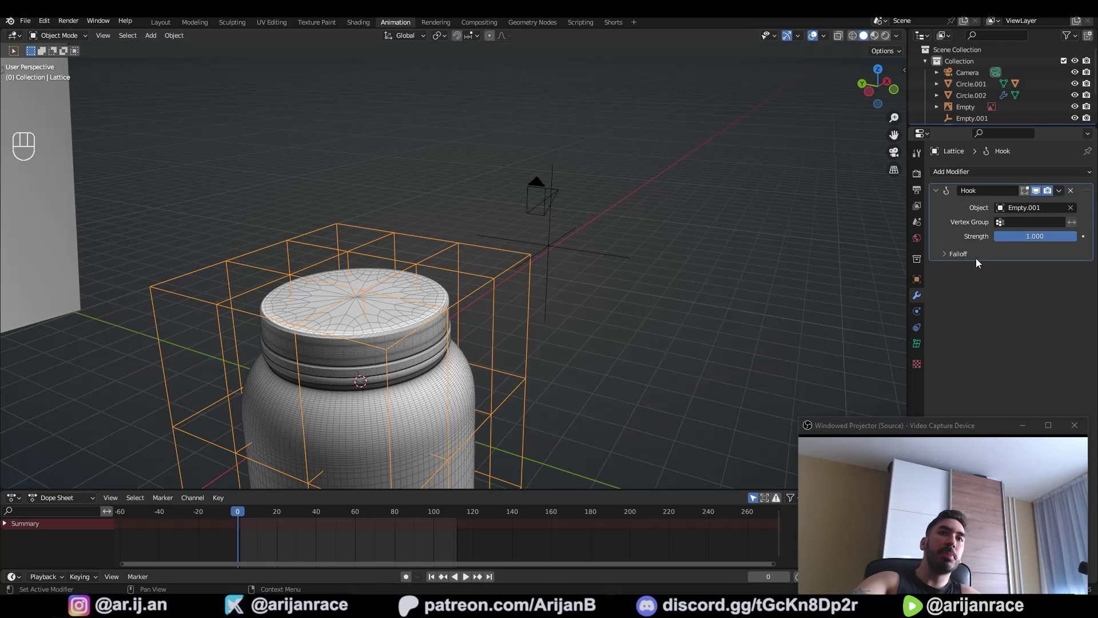
{"action": "left_click", "coordinate": [1026, 222]}
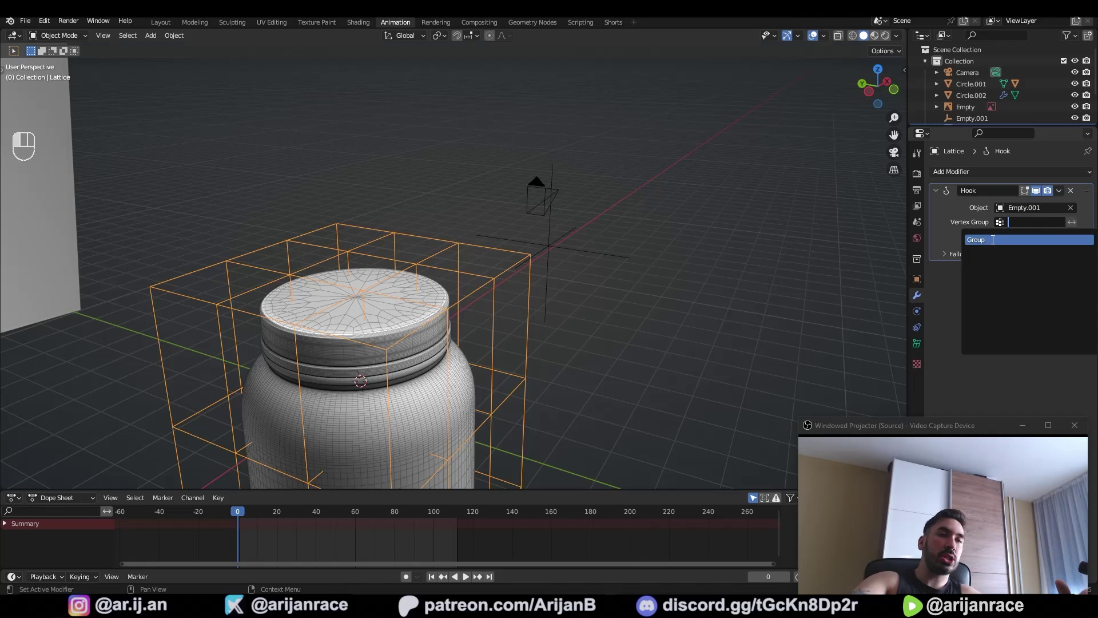
- Check the lattice's corner point in Edit Mode and test the hook by moving the empty
{"action": "left_click", "coordinate": [547, 249]}
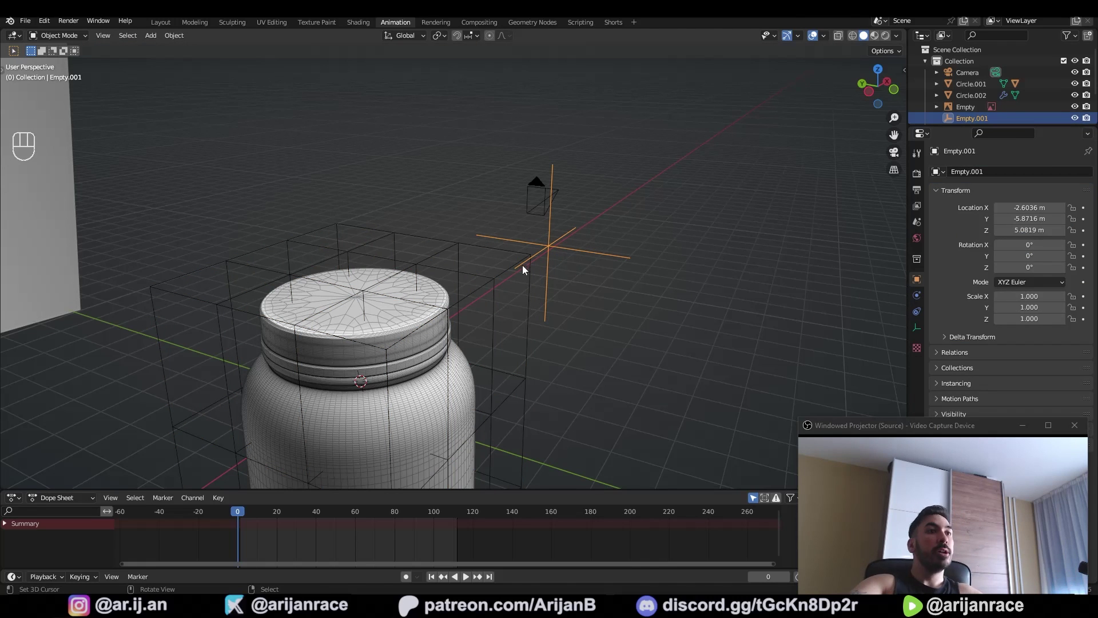
{"action": "left_click", "coordinate": [499, 256]}
{"action": "key", "text": "Tab"}
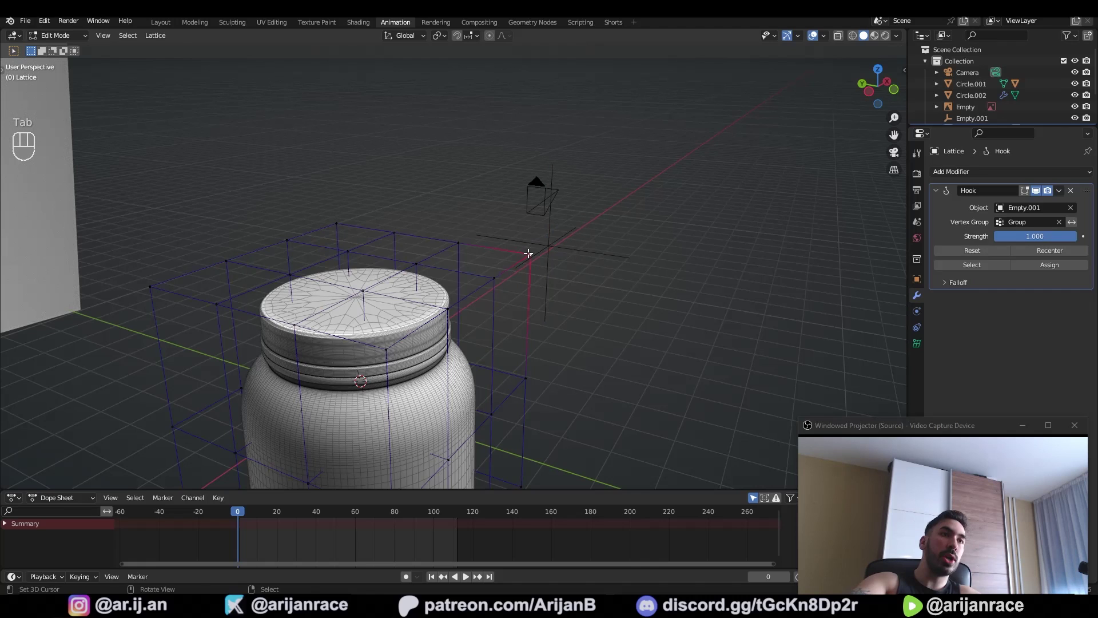
{"action": "key", "text": "Tab"}
{"action": "left_click", "coordinate": [546, 252]}
{"action": "key", "text": "g"}
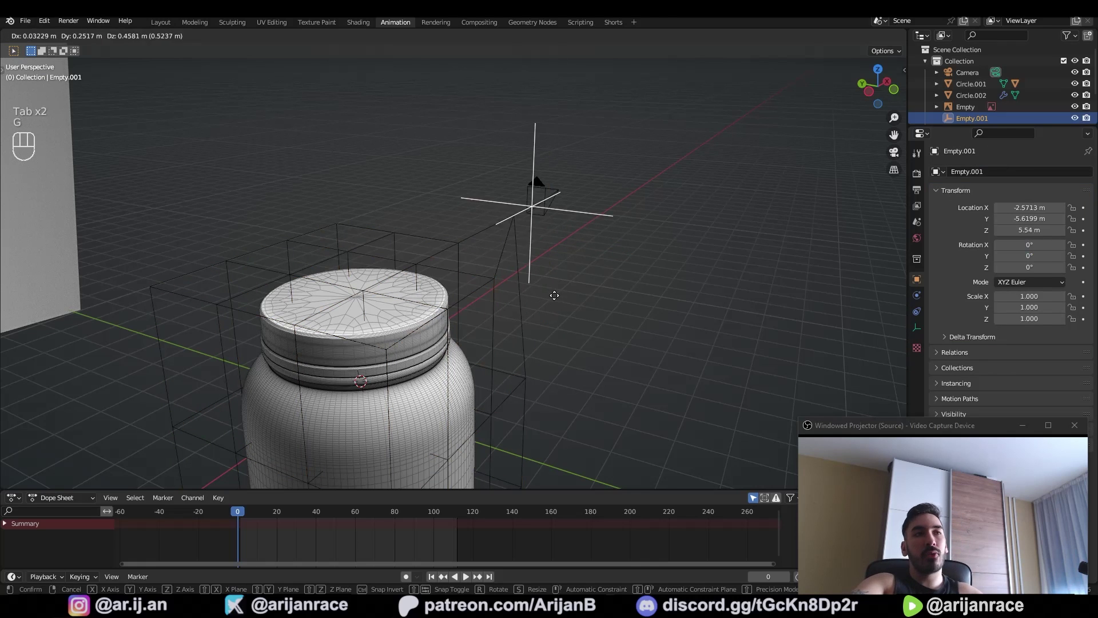
{"action": "right_click", "coordinate": [547, 332]}
{"action": "key", "text": "g"}
{"action": "right_click", "coordinate": [567, 252]}
- Try moving, scaling and rotating the empty about the global Z axis to test its effect on the hooked corner
{"action": "left_click", "coordinate": [546, 254]}
{"action": "middle_click_drag", "start_coordinate": [561, 253], "coordinate": [489, 296]}
{"action": "left_click", "coordinate": [554, 260]}
{"action": "key", "text": "g"}
{"action": "right_click", "coordinate": [550, 275]}
{"action": "key", "text": "s"}
{"action": "right_click", "coordinate": [548, 308]}
{"action": "key", "text": "r"}
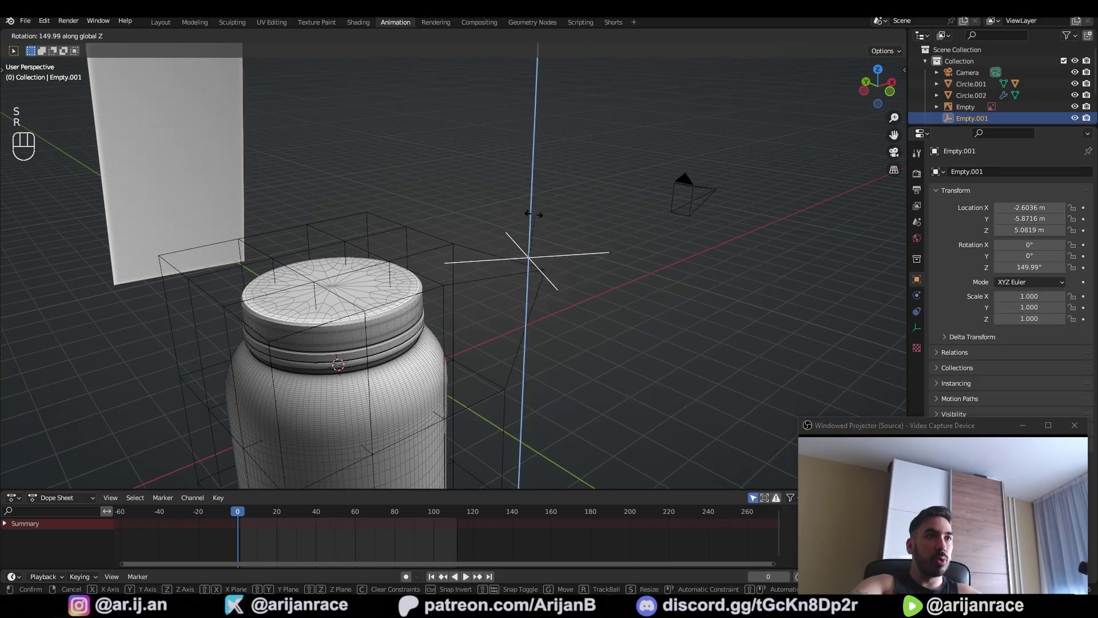
{"action": "key", "text": "g"}
{"action": "right_click", "coordinate": [516, 298]}
{"action": "scroll", "coordinate": [518, 295], "scroll_direction": "up", "scroll_amount": 4}
{"action": "right_click", "coordinate": [536, 255]}
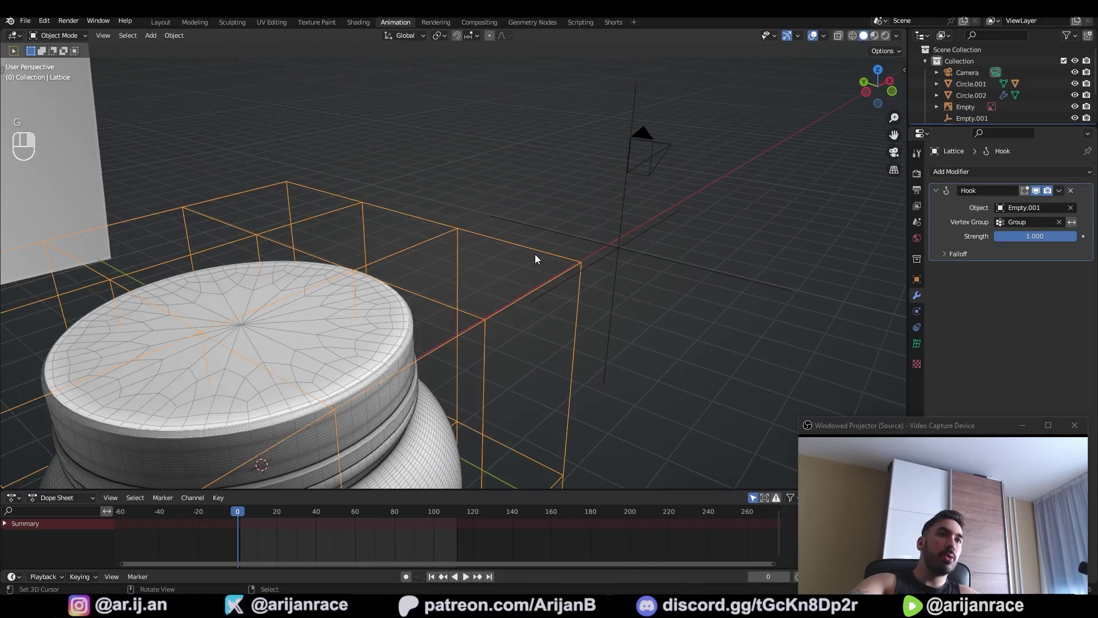
- Try moving the lattice's upper corner point directly in Edit Mode
{"action": "key", "text": "Tab"}
{"action": "key", "text": "1"}
{"action": "key", "text": "g"}
{"action": "right_click", "coordinate": [588, 271]}
{"action": "middle_click_drag", "start_coordinate": [588, 272], "coordinate": [569, 267]}
{"action": "key", "text": "g"}
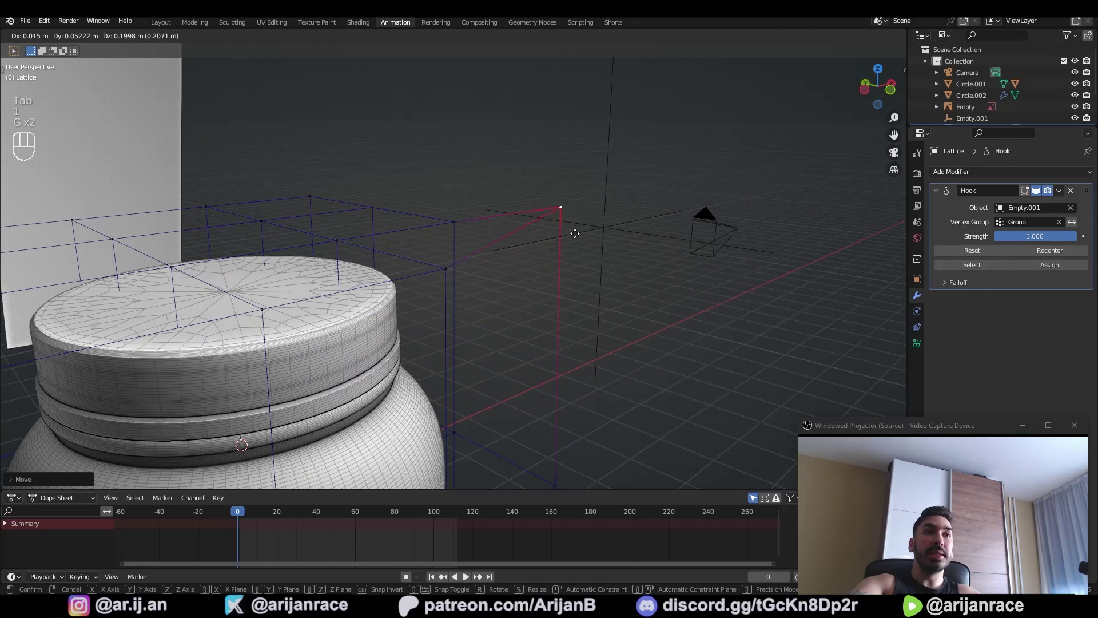
{"action": "right_click", "coordinate": [552, 269]}
{"action": "scroll", "coordinate": [532, 309], "scroll_direction": "down", "scroll_amount": 3}
{"action": "middle_click_drag", "start_coordinate": [527, 323], "coordinate": [478, 309]}
{"action": "key", "text": "g"}
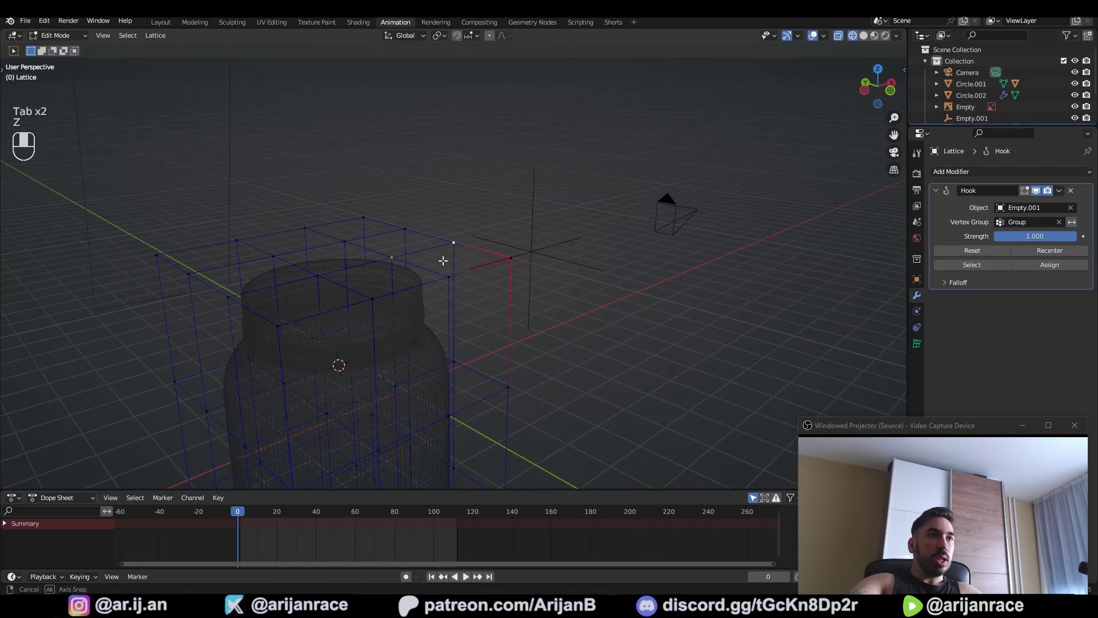
- Select the lattice points surrounding the hooked corner in wireframe view and assign them to the vertex group Group
{"action": "right_click", "coordinate": [449, 277], "text": "shift"}
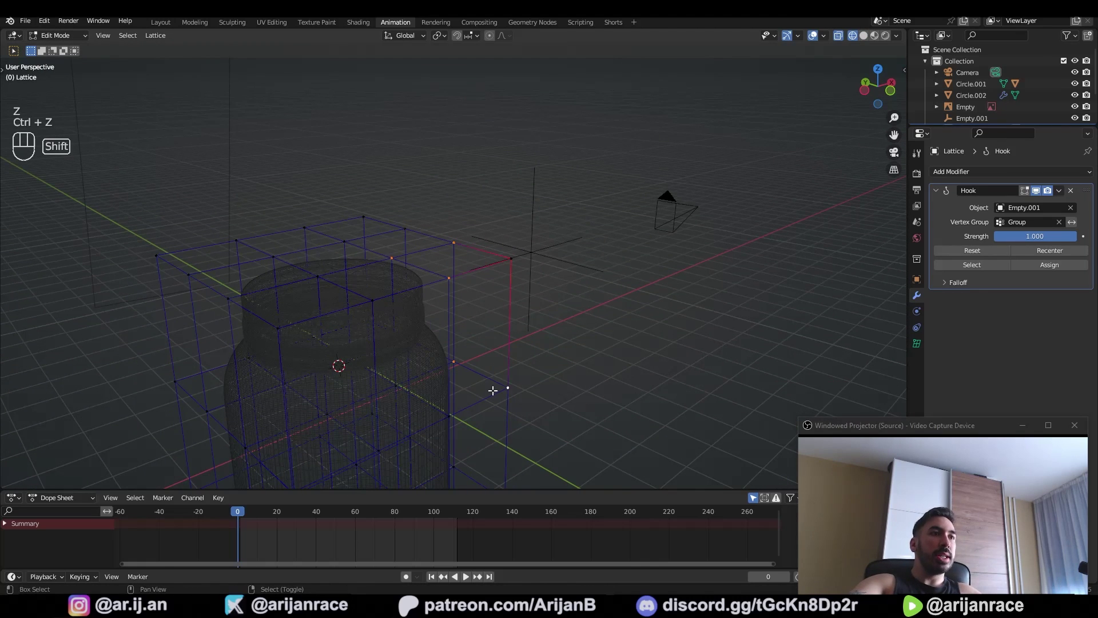
{"action": "left_click", "coordinate": [917, 342]}
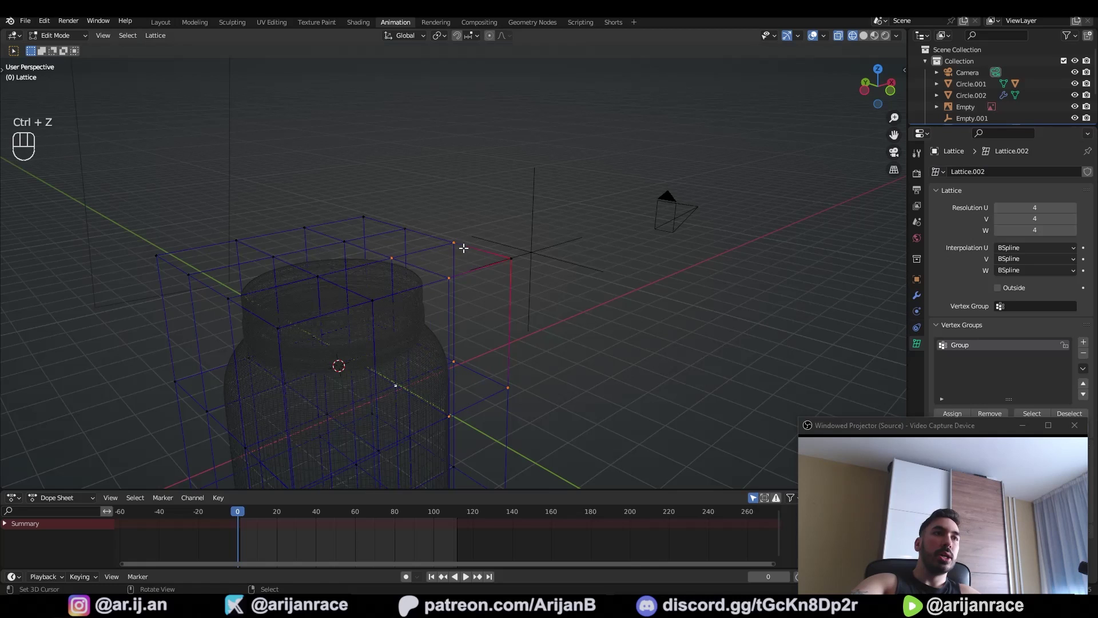
{"action": "left_click_drag", "start_coordinate": [993, 427], "coordinate": [787, 433]}
{"action": "left_click", "coordinate": [958, 416]}
{"action": "scroll", "coordinate": [500, 294], "scroll_direction": "down", "scroll_amount": 2}
{"action": "mouse_move", "coordinate": [603, 334]}
{"action": "middle_mouse_down"}
{"action": "mouse_move", "coordinate": [500, 294]}
{"action": "mouse_move", "coordinate": [549, 292]}
{"action": "middle_mouse_up"}
{"action": "key", "text": "a"}
{"action": "key", "text": "a"}
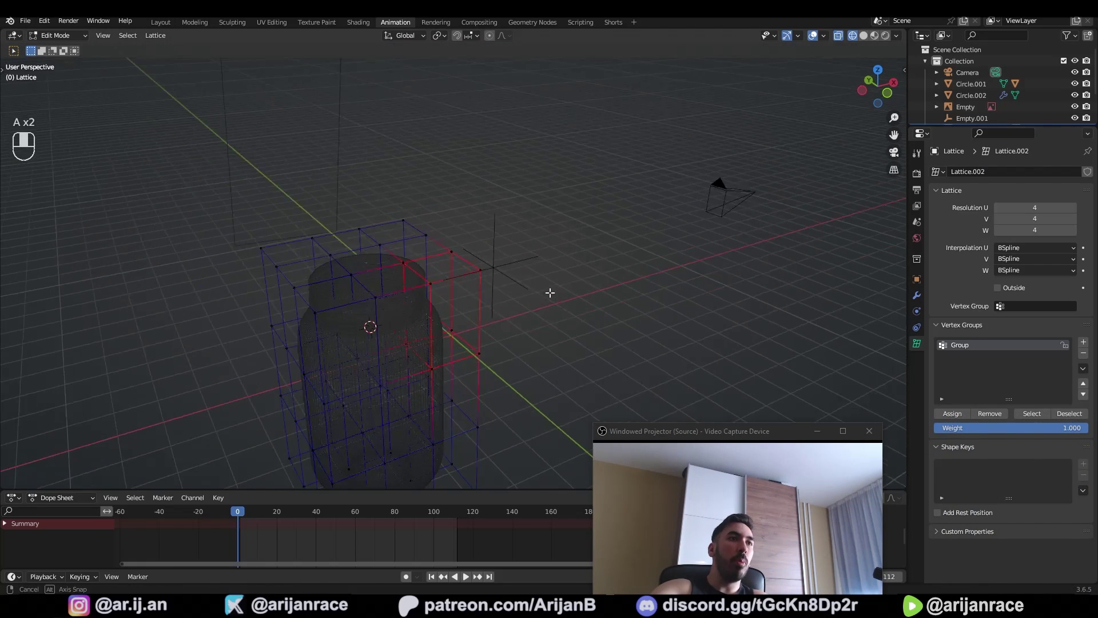
{"action": "key", "text": "z"}
{"action": "key", "text": "Tab"}
- Test the larger hooked area by moving the empty upward and away from the jar
{"action": "right_click", "coordinate": [527, 284]}
{"action": "key", "text": "g"}
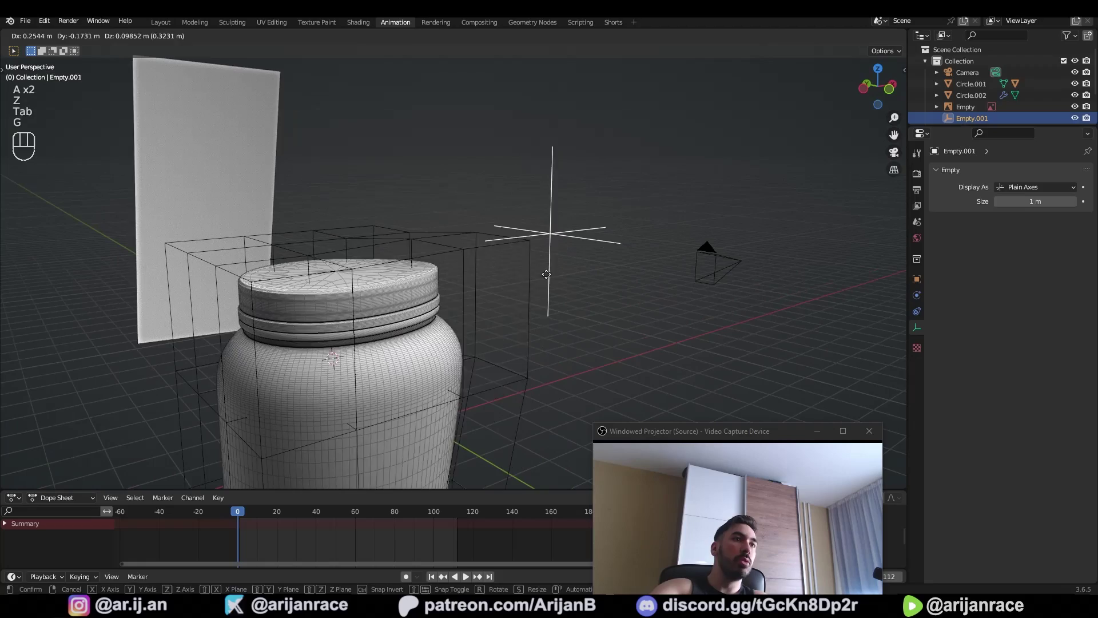
{"action": "right_click", "coordinate": [504, 292]}
{"action": "key", "text": "g"}
{"action": "middle_click_drag", "start_coordinate": [417, 246], "coordinate": [493, 245]}
{"action": "left_click", "coordinate": [505, 283]}
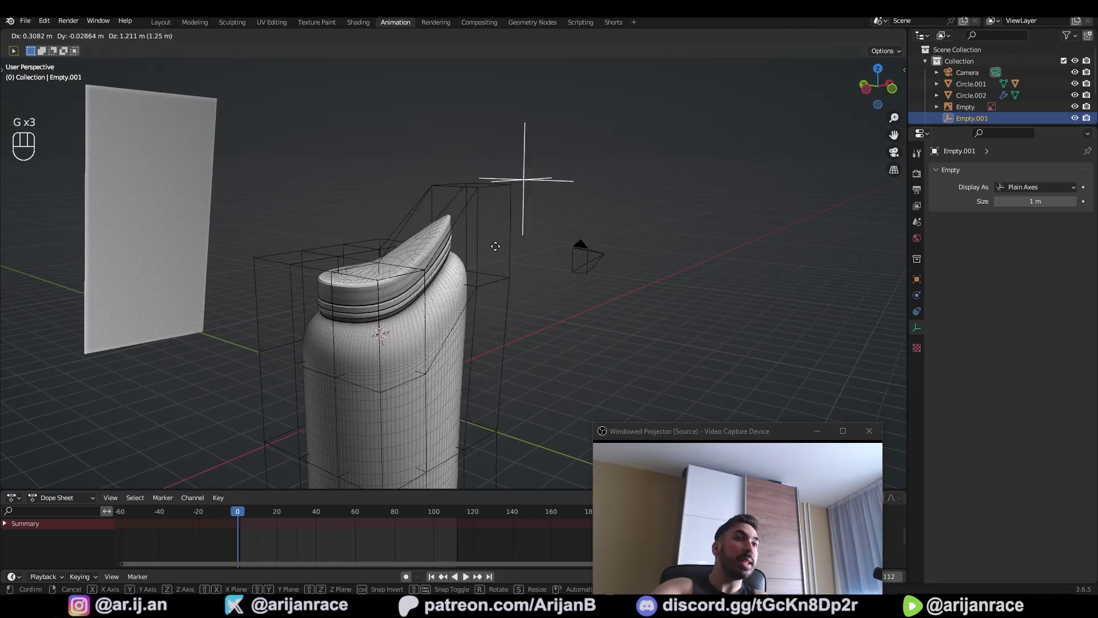
{"action": "key", "text": "g"}
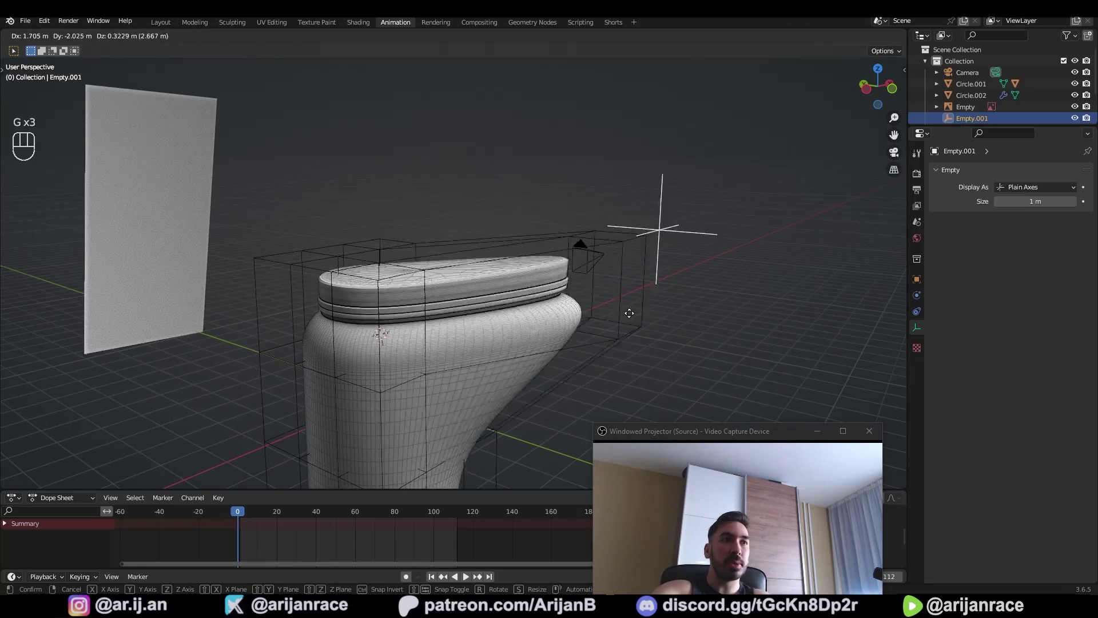
{"action": "right_click", "coordinate": [519, 279]}
- Clear the lattice's vertex groups and deselect all of its points in Edit Mode
{"action": "middle_click_drag", "start_coordinate": [525, 278], "coordinate": [495, 271]}
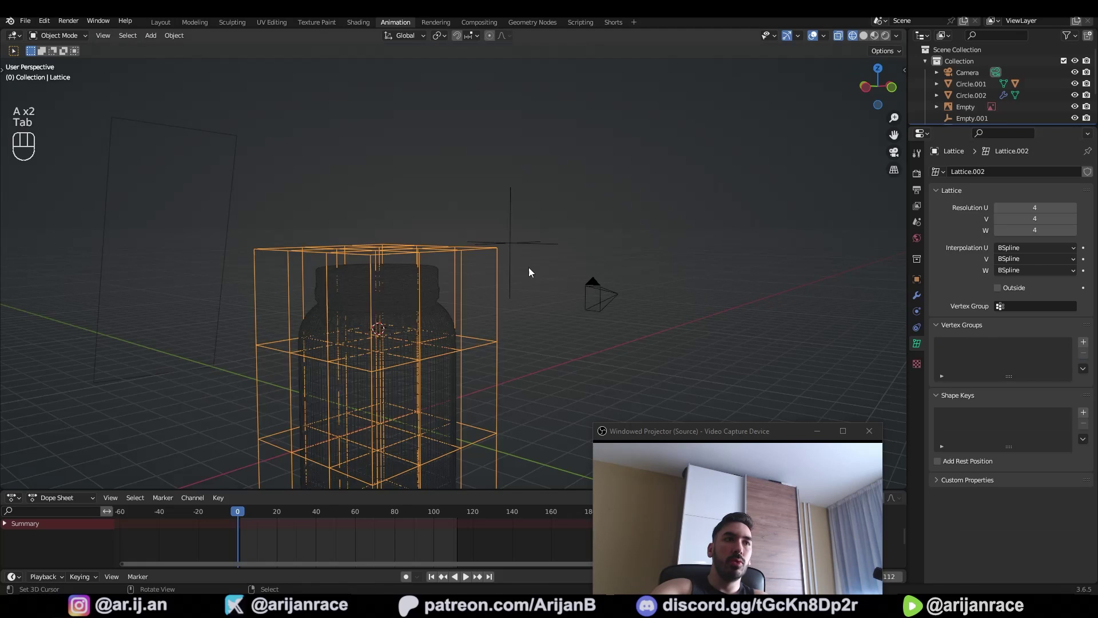
{"action": "key", "text": "Tab"}
{"action": "key", "text": "Tab"}
{"action": "key", "text": "g"}
{"action": "key", "text": "Tab"}
{"action": "key", "text": "a"}
{"action": "key", "text": "a"}
- Box-select the lattice's top layer of points and create a vertex group named 1 for them
{"action": "middle_click_drag", "start_coordinate": [510, 248], "coordinate": [293, 238]}
{"action": "key", "text": "b"}
{"action": "left_click_drag", "start_coordinate": [171, 197], "coordinate": [534, 282]}
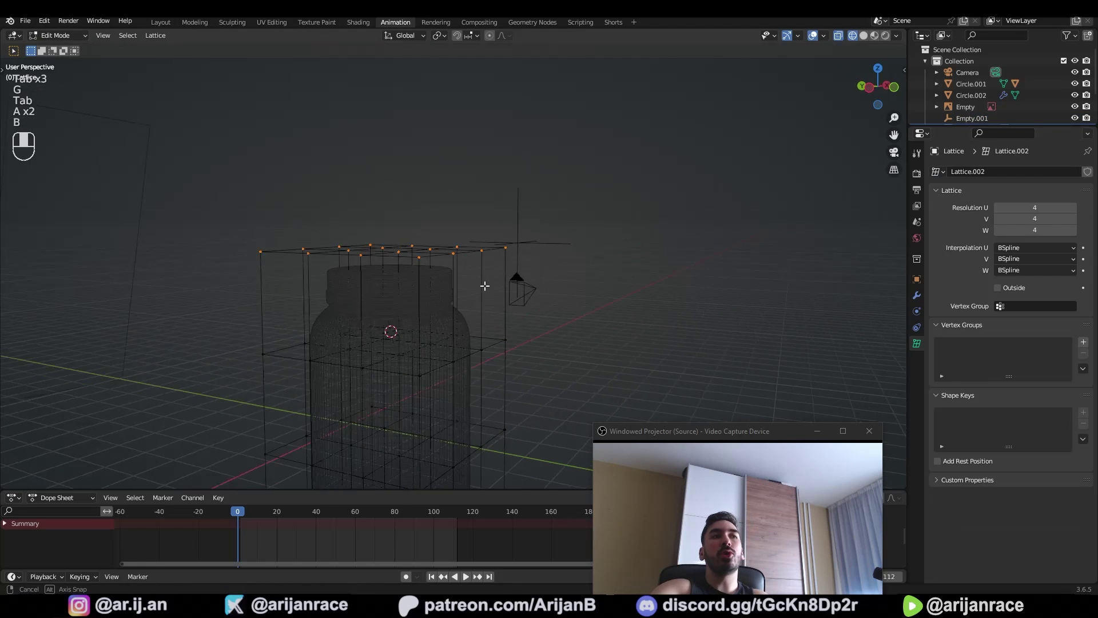
{"action": "middle_click_drag", "start_coordinate": [484, 284], "coordinate": [517, 307]}
{"action": "key", "text": "g"}
{"action": "left_click", "coordinate": [1083, 342]}
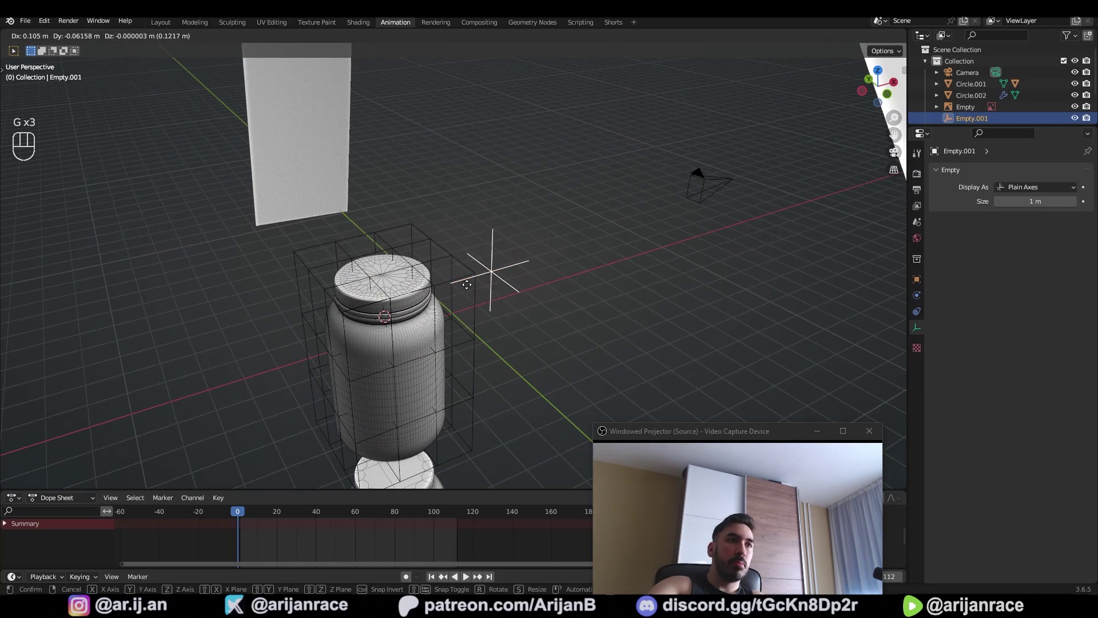
- Set the vertex group of the lattice's Hook modifier to 1
{"action": "left_click", "coordinate": [522, 256]}
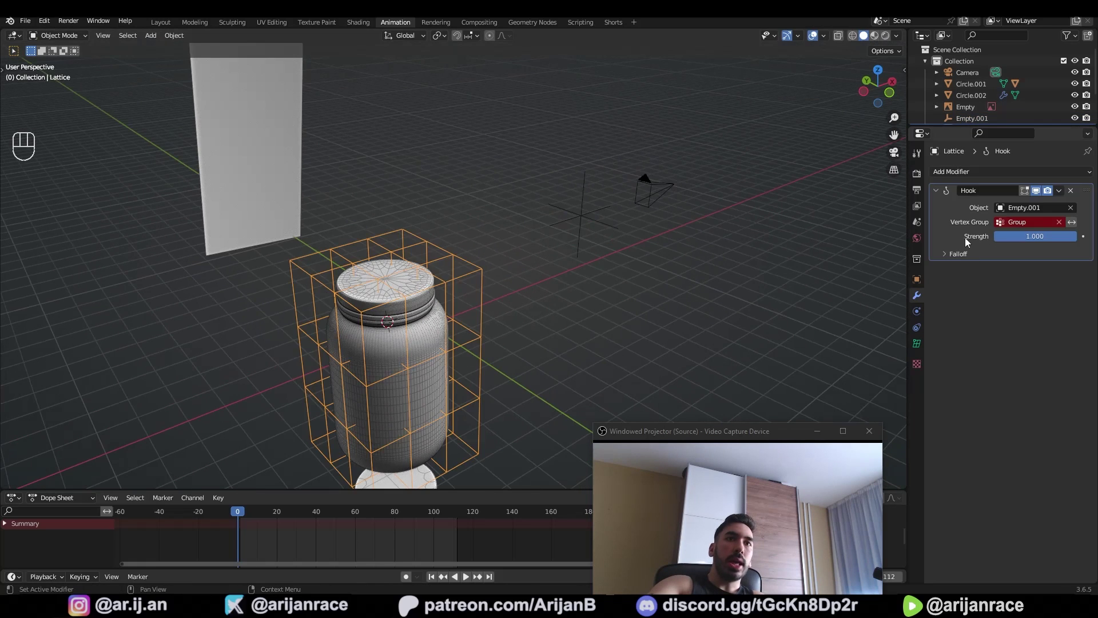
{"action": "middle_click_drag", "start_coordinate": [531, 275], "coordinate": [547, 276]}
{"action": "scroll", "coordinate": [505, 267], "scroll_direction": "up", "scroll_amount": 3}
{"action": "left_click", "coordinate": [1061, 222]}
{"action": "left_click", "coordinate": [1024, 222]}
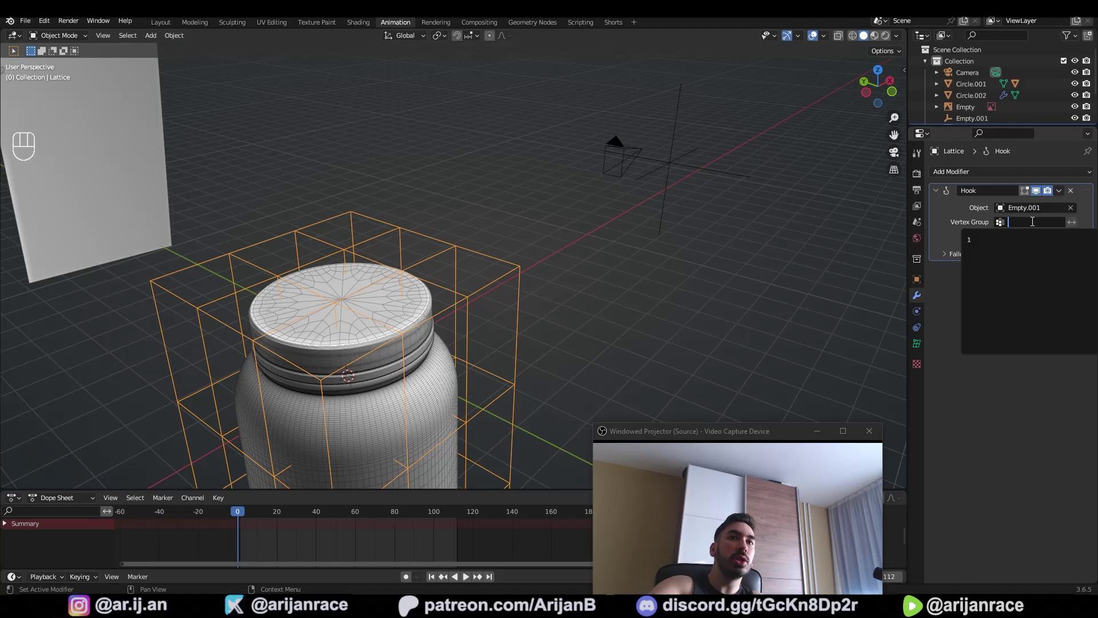
{"action": "left_click", "coordinate": [1013, 241]}
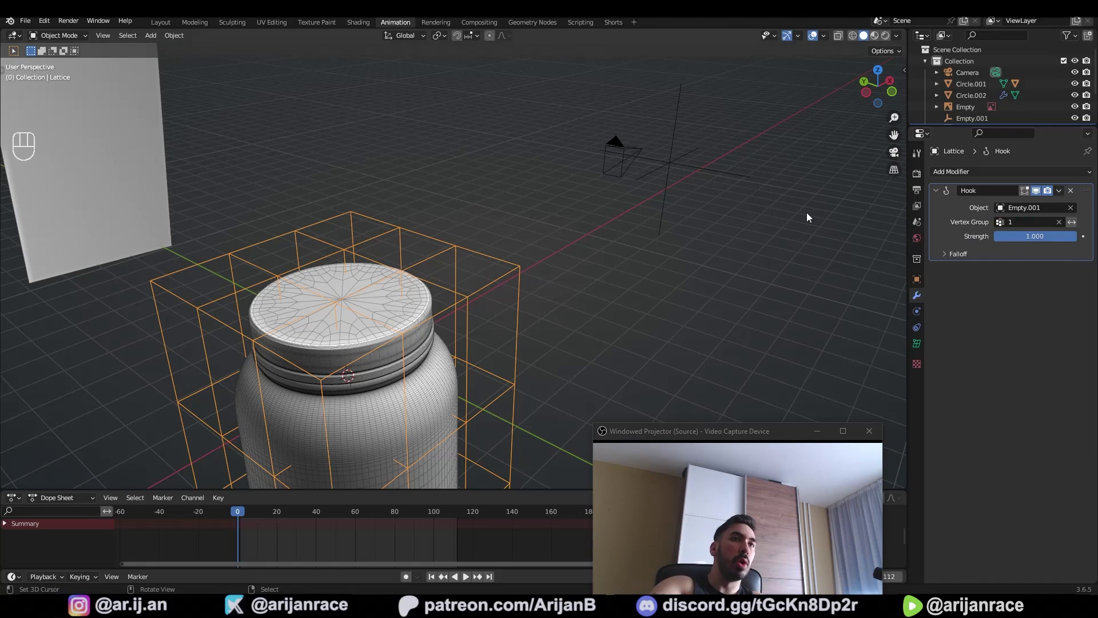
- Test the hook on the lattice's top layer by moving the empty freely and along the Z axis
{"action": "key", "text": "g"}
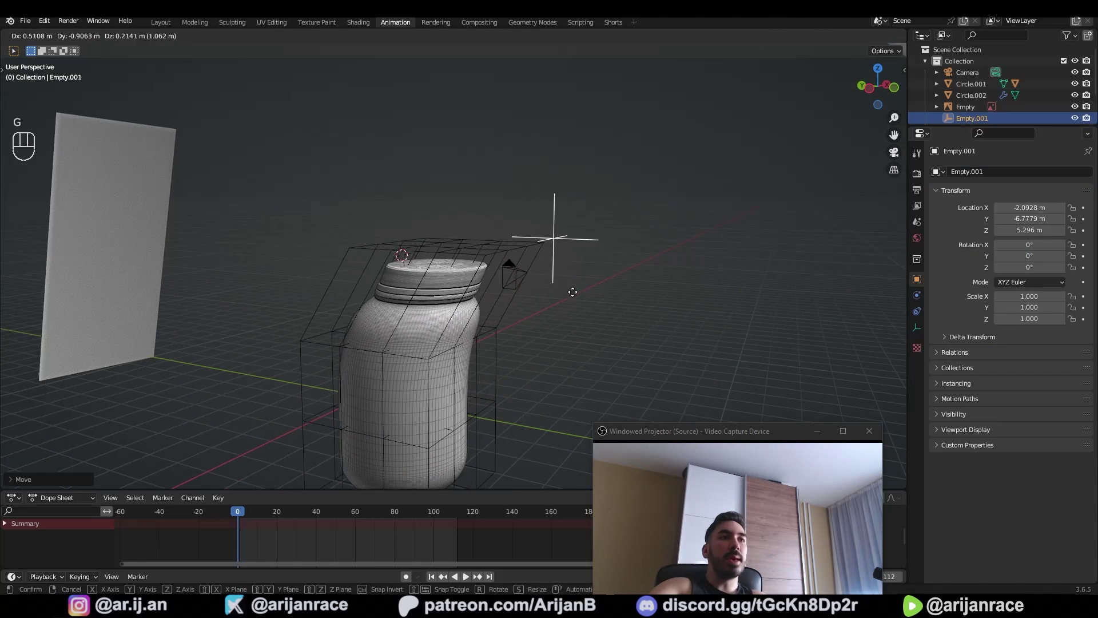
{"action": "right_click", "coordinate": [574, 292]}
{"action": "middle_click_drag", "start_coordinate": [574, 292], "coordinate": [498, 282]}
{"action": "middle_click_drag", "start_coordinate": [436, 300], "coordinate": [490, 312]}
{"action": "key", "text": "g"}
{"action": "right_click", "coordinate": [473, 286]}
{"action": "key", "text": "g"}
{"action": "key", "text": "z"}
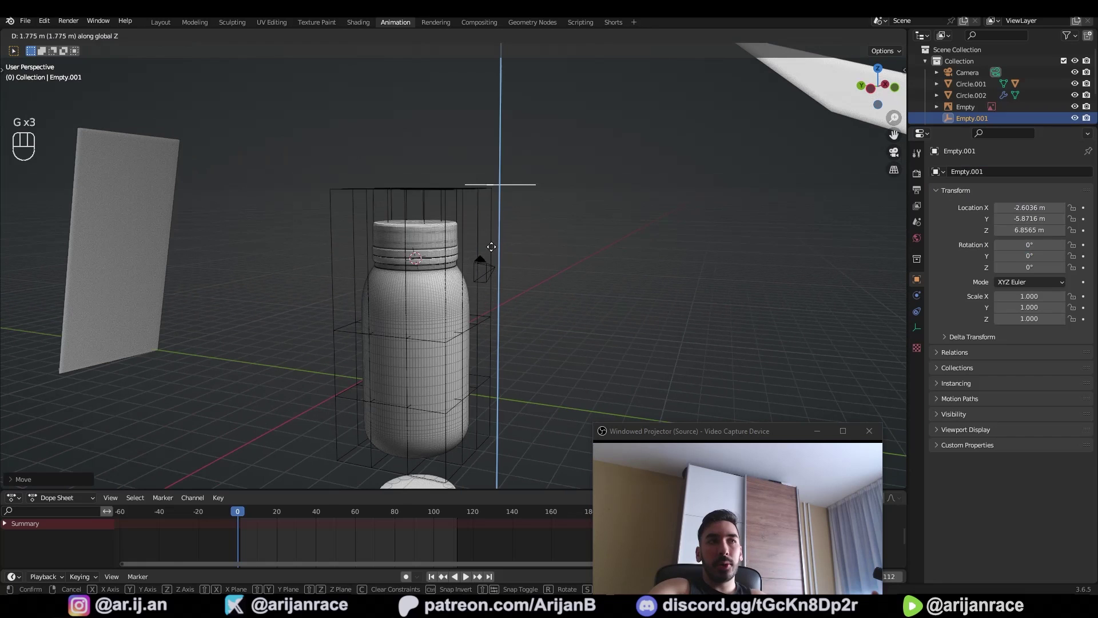
{"action": "right_click", "coordinate": [484, 186]}
- Test bending the jar's upper part by rotating the empty
{"action": "key", "text": "r"}
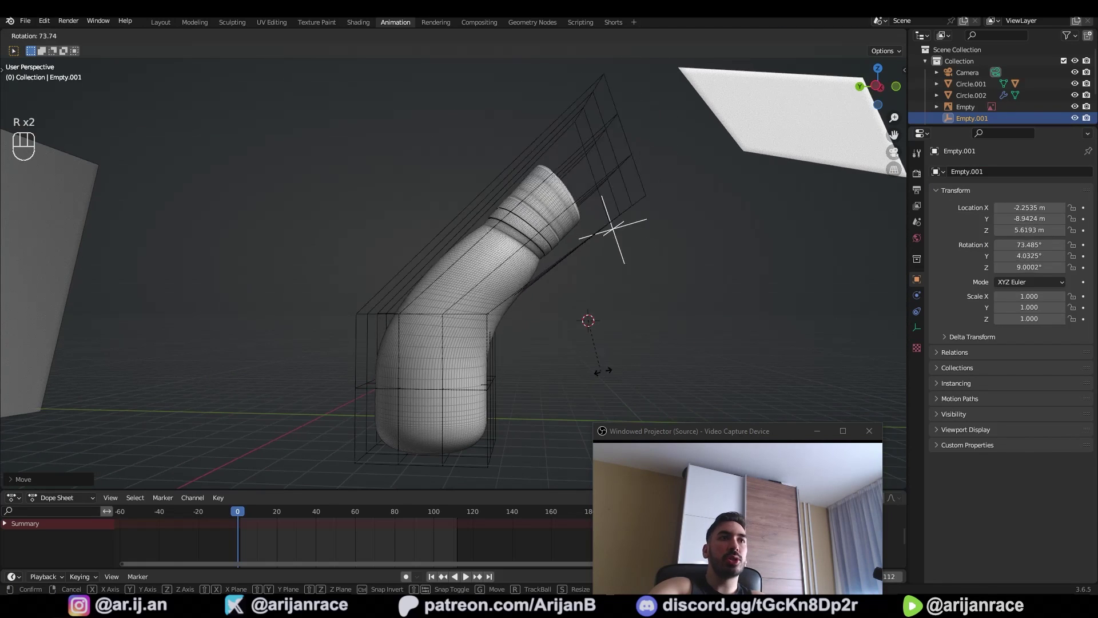
{"action": "right_click", "coordinate": [601, 370]}
{"action": "middle_click_drag", "start_coordinate": [573, 341], "coordinate": [542, 319]}
- Insert a Location, Rotation & Scale keyframe for the empty at frame 0
{"action": "left_click", "coordinate": [240, 516]}
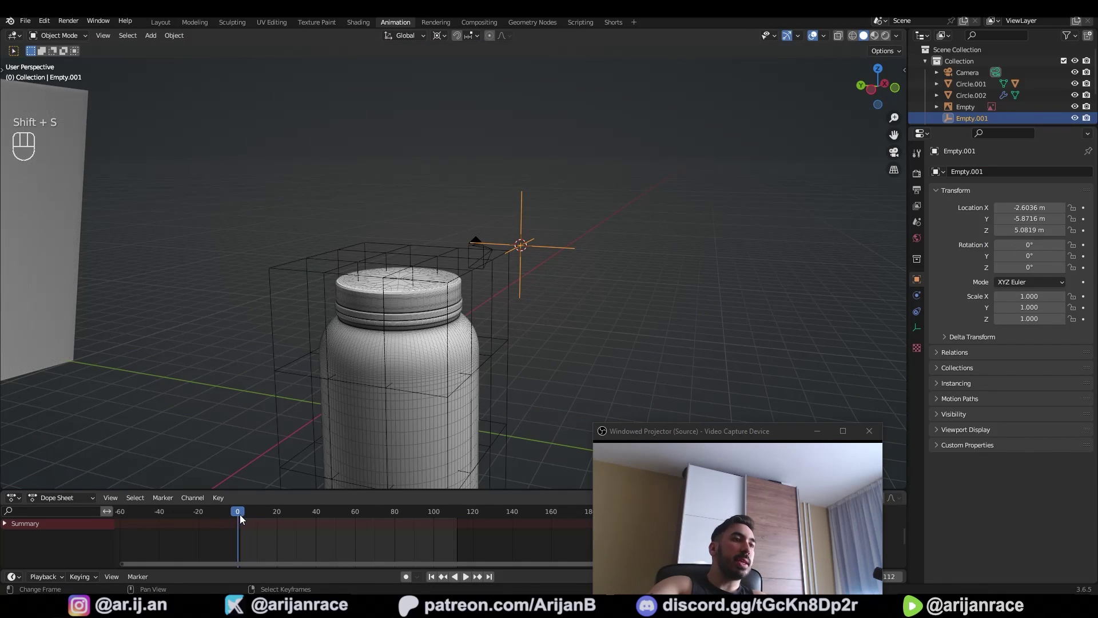
{"action": "key", "text": "i"}
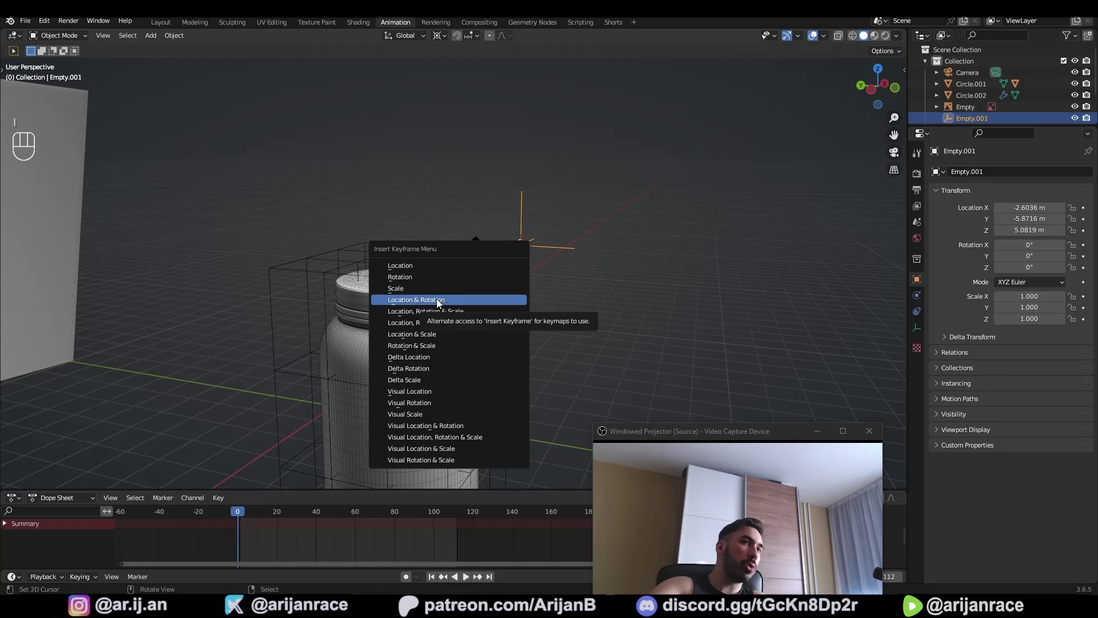
{"action": "left_click", "coordinate": [445, 312]}
{"action": "middle_click_drag", "start_coordinate": [444, 313], "coordinate": [512, 380]}
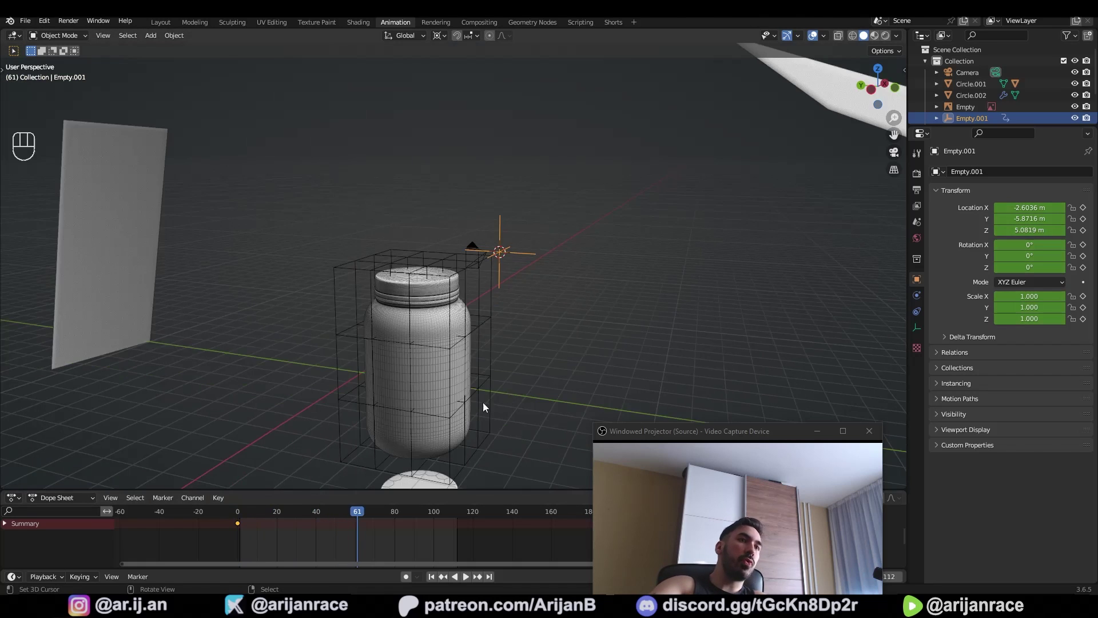
- Raise the empty about 2.5 m along Z at frame 61 and insert a Location, Rotation & Scale keyframe
{"action": "key", "text": "g"}
{"action": "key", "text": "z"}
{"action": "left_click", "coordinate": [515, 289]}
{"action": "key", "text": "i"}
{"action": "left_click", "coordinate": [556, 314]}
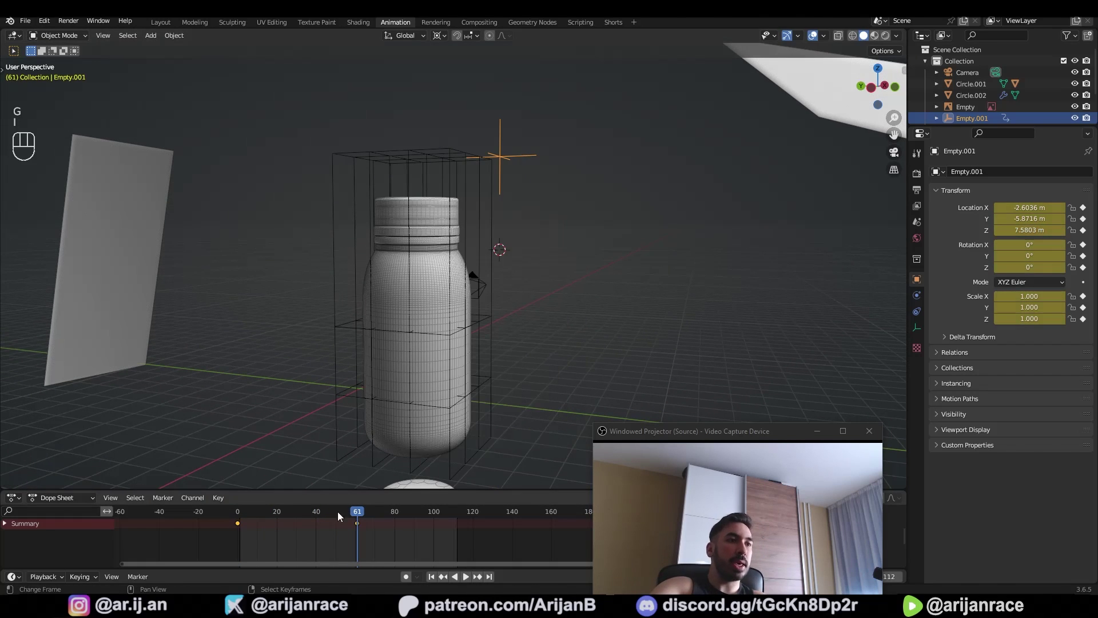
- Duplicate the frame 0 keyframe near the end of the frame range and play the stretching animation
{"action": "key", "text": "shift+d"}
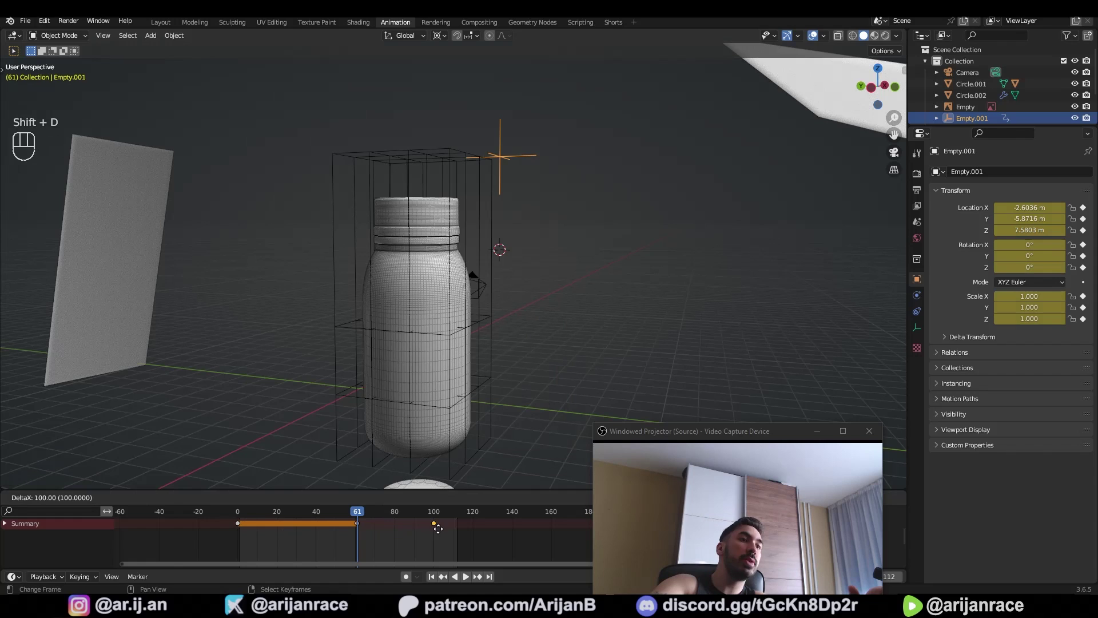
{"action": "left_click", "coordinate": [457, 531]}
{"action": "key", "text": "space"}
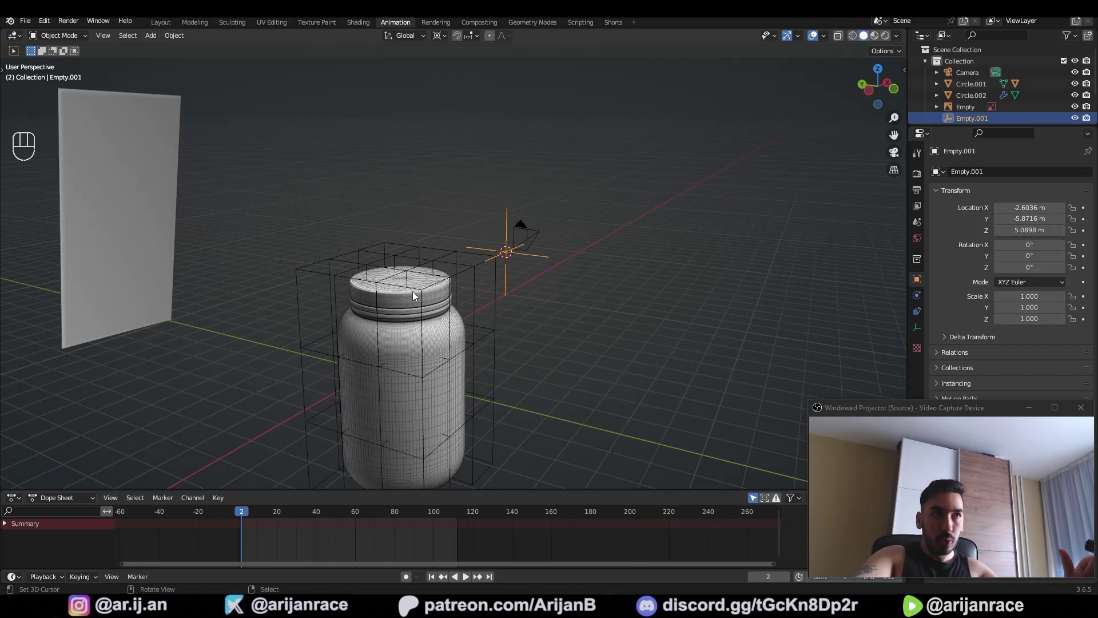
- Clear the vertex group from the lattice's Hook modifier and snap the empty to the 3D cursor at the lattice's centre
{"action": "left_click", "coordinate": [520, 262]}
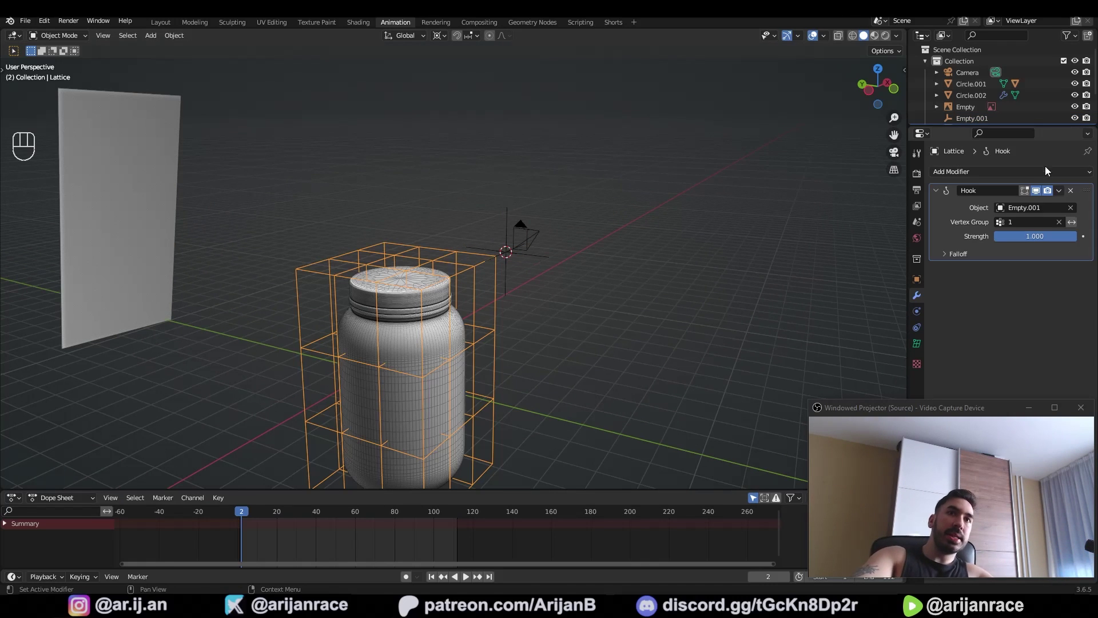
{"action": "left_click", "coordinate": [1058, 223]}
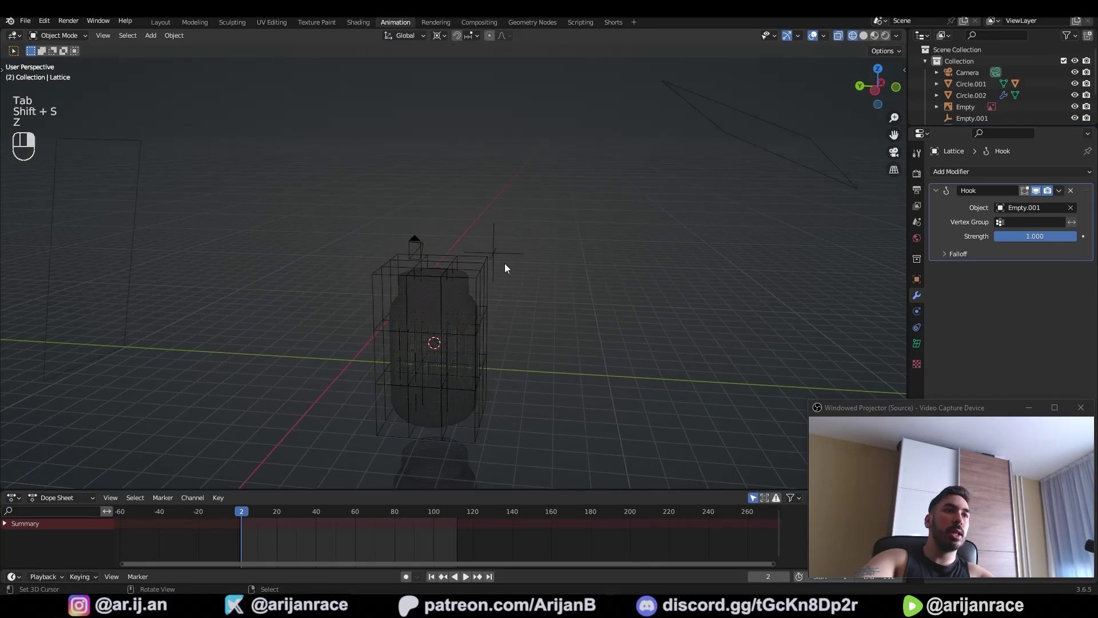
{"action": "left_click", "coordinate": [503, 261]}
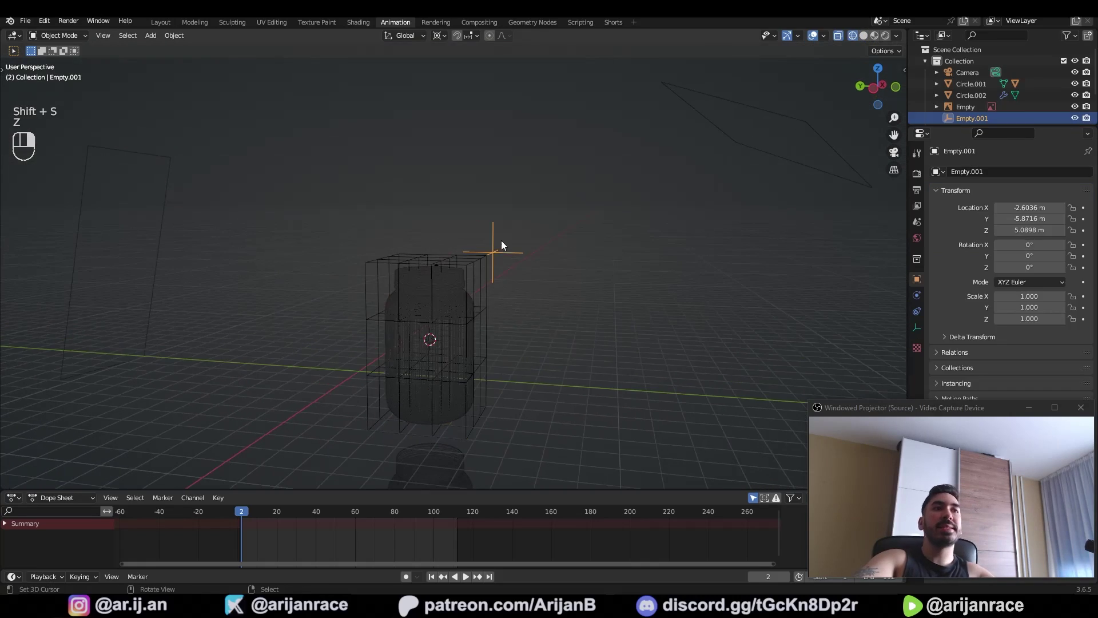
{"action": "key", "text": "shift+s"}
{"action": "left_click", "coordinate": [499, 212]}
{"action": "middle_click_drag", "start_coordinate": [499, 196], "coordinate": [431, 354]}
- Move the empty straight up above the jar to a Z location of about 9.66 m
{"action": "key", "text": "g"}
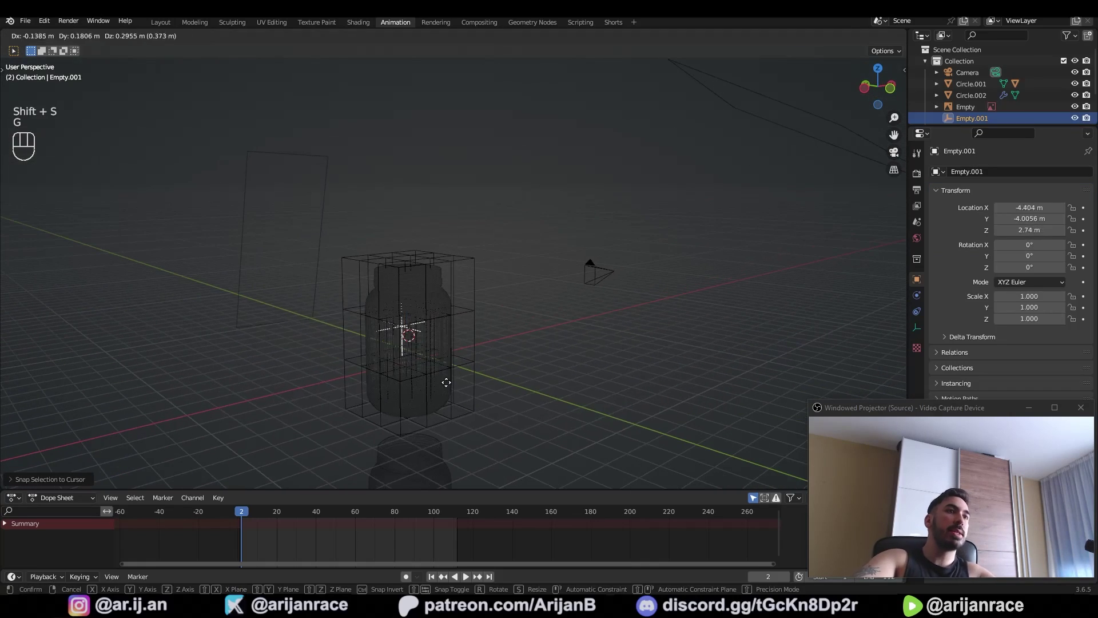
{"action": "middle_click", "coordinate": [443, 366]}
{"action": "left_click", "coordinate": [413, 276]}
{"action": "middle_click_drag", "start_coordinate": [412, 274], "coordinate": [447, 265]}
{"action": "key", "text": "g"}
{"action": "key", "text": "z"}
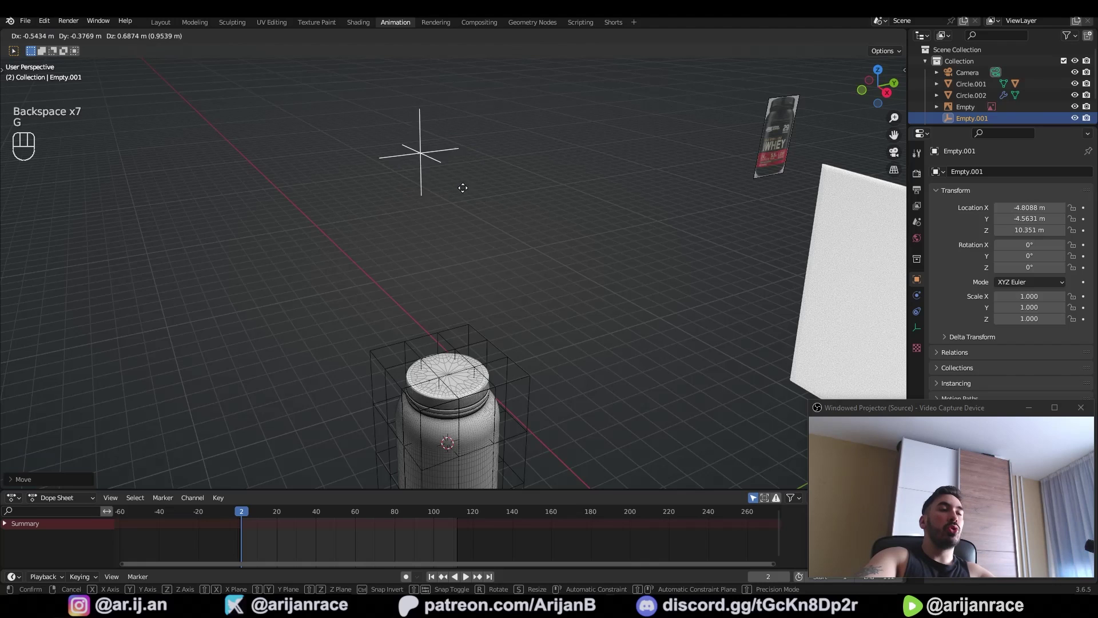
{"action": "left_click", "coordinate": [475, 186]}
- Rename the empty above the jar Empty 1
{"action": "key", "text": "F2"}
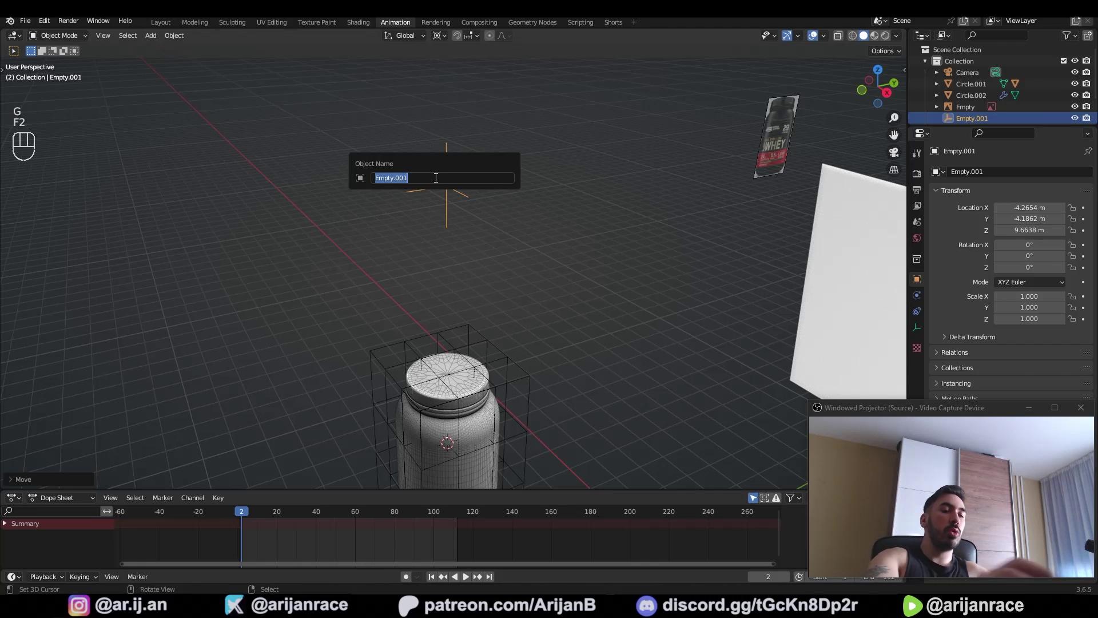
{"action": "type", "text": "Em"}
{"action": "key", "text": "Return"}
- Duplicate Empty 1, move the copy about 1.4 m down along Z and rename it Empty 2
{"action": "key", "text": "shift+d"}
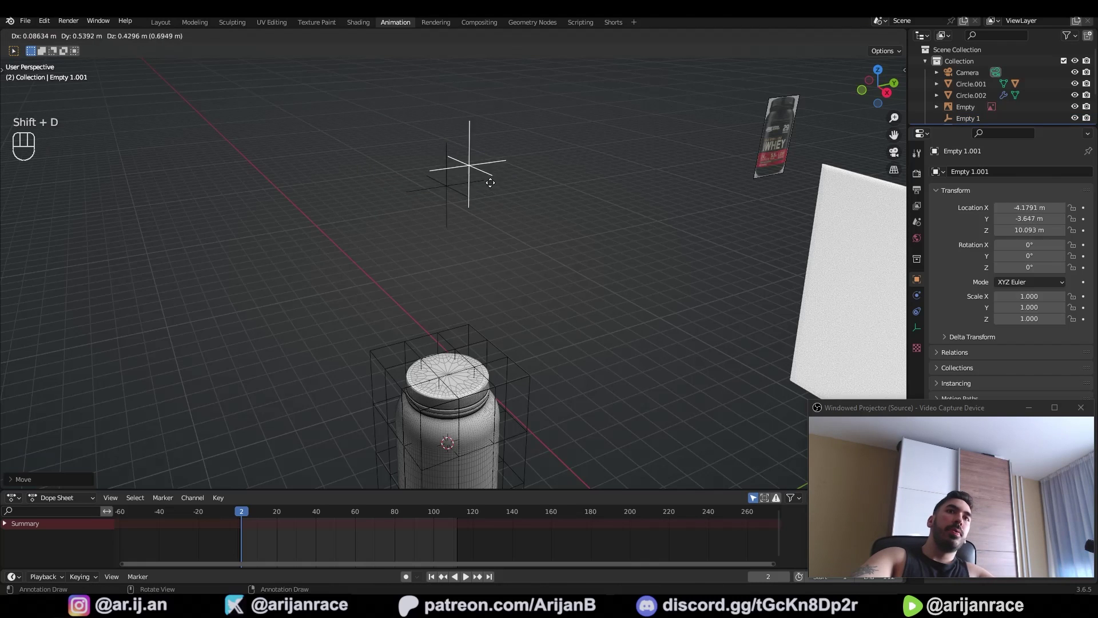
{"action": "right_click", "coordinate": [486, 176]}
{"action": "key", "text": "g"}
{"action": "key", "text": "z"}
{"action": "left_click", "coordinate": [474, 216]}
{"action": "key", "text": "F2"}
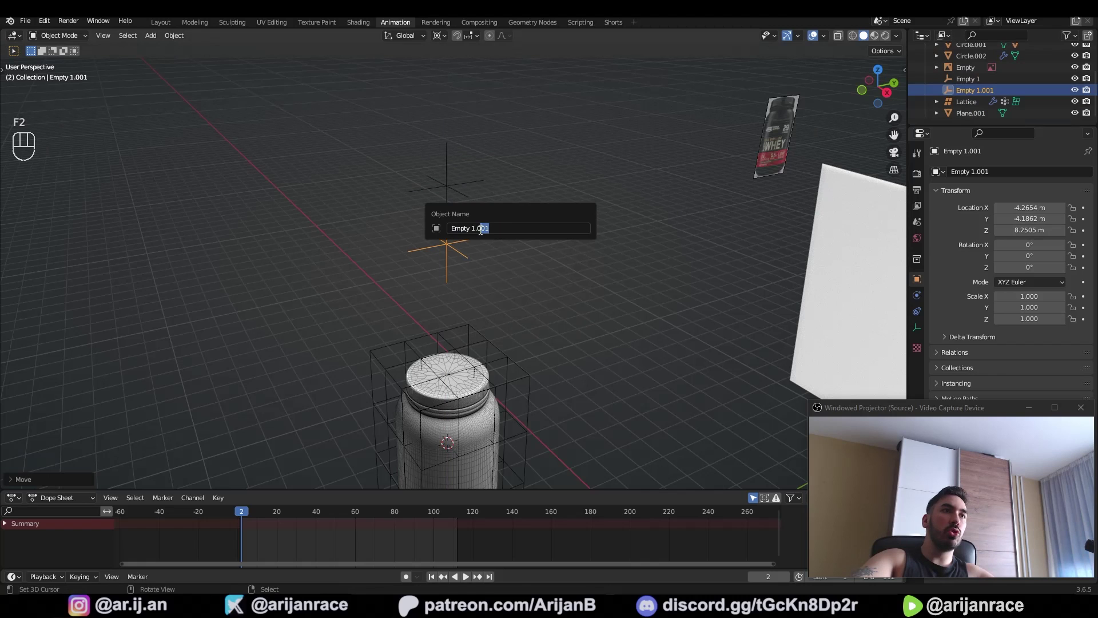
{"action": "type", "text": "Empty 2"}
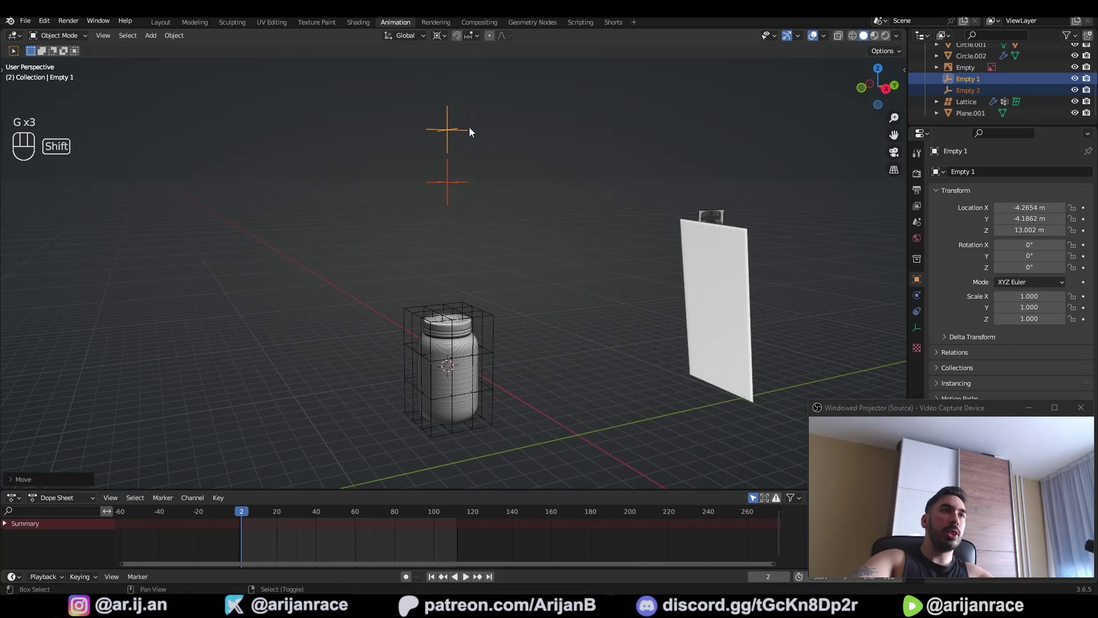
- Duplicate Empty 1 and Empty 2 together and move the copies about 4.5 m down along Z
{"action": "key", "text": "shift+d"}
{"action": "key", "text": "g"}
{"action": "key", "text": "z"}
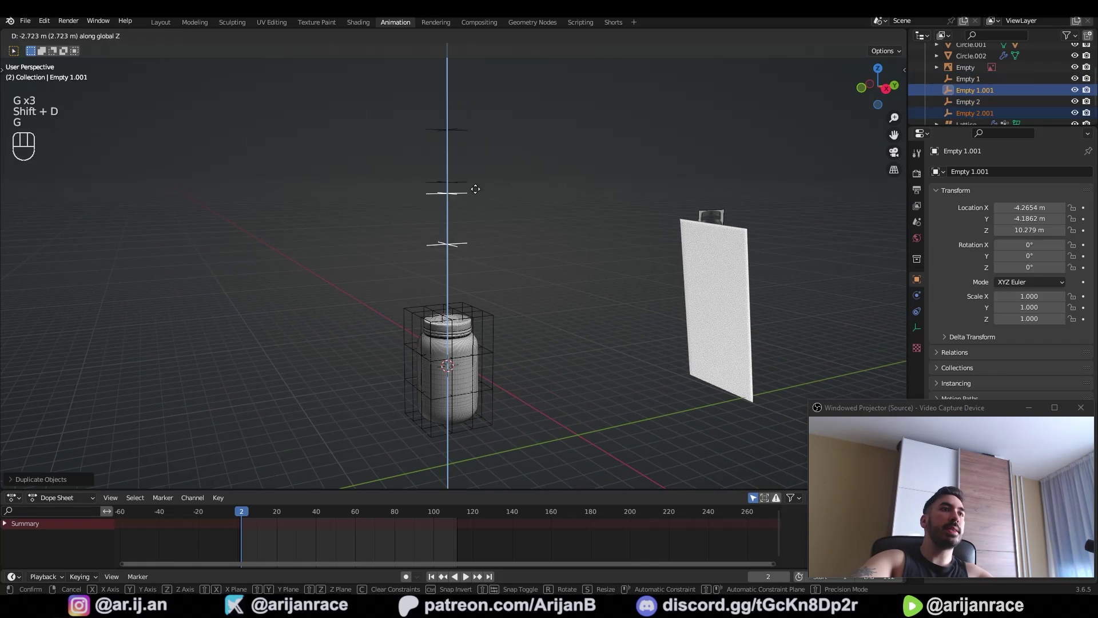
{"action": "left_click", "coordinate": [461, 223]}
- Rename the upper duplicated empty Empty 3 and the lower one Empty 4
{"action": "key", "text": "F2"}
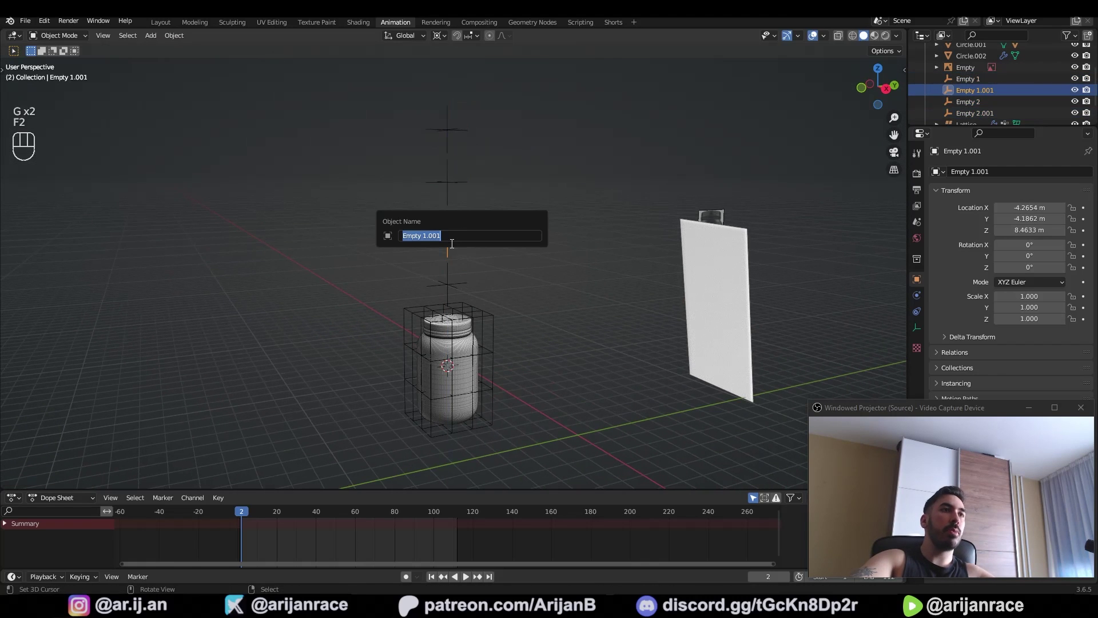
{"action": "type", "text": "3"}
{"action": "key", "text": "Return"}
{"action": "left_click", "coordinate": [448, 266]}
{"action": "key", "text": "F2"}
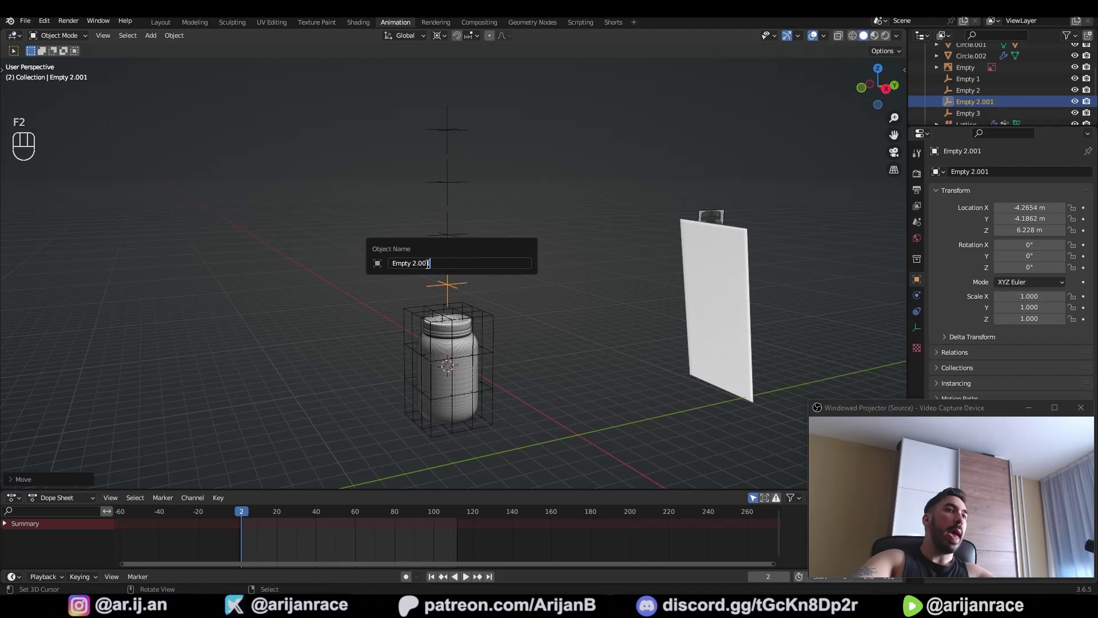
{"action": "type", "text": "4"}
{"action": "key", "text": "Return"}
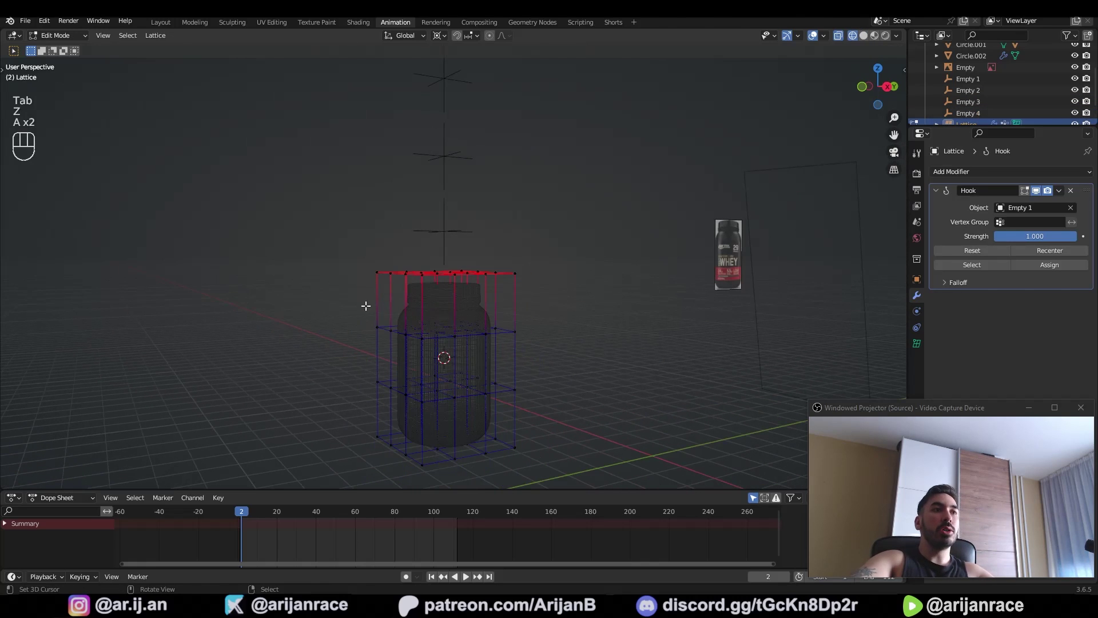
{"action": "key", "text": "Tab"}
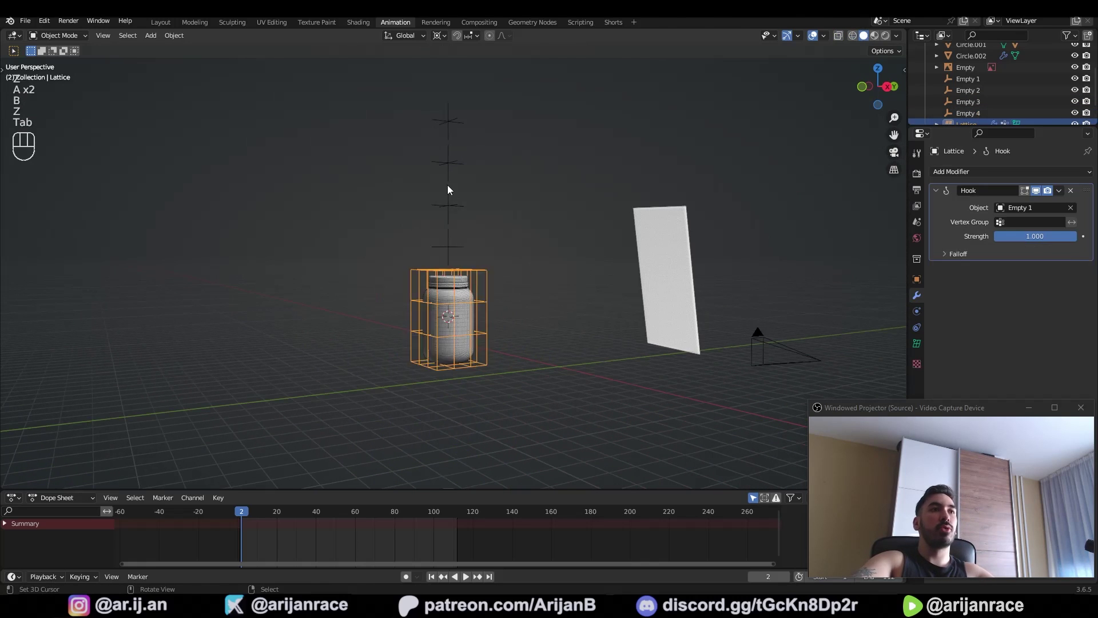
{"action": "left_click", "coordinate": [448, 189]}
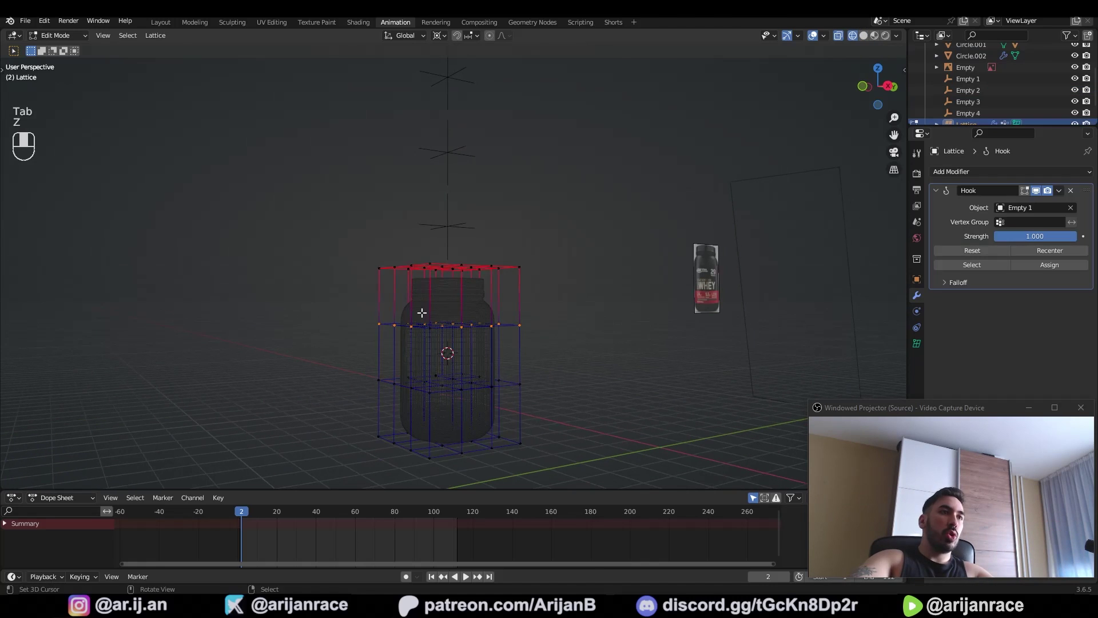
- Box-select the lattice's second layer of points from the top and assign it to a new vertex group named 2
{"action": "key", "text": "b"}
{"action": "left_click_drag", "start_coordinate": [329, 307], "coordinate": [577, 350]}
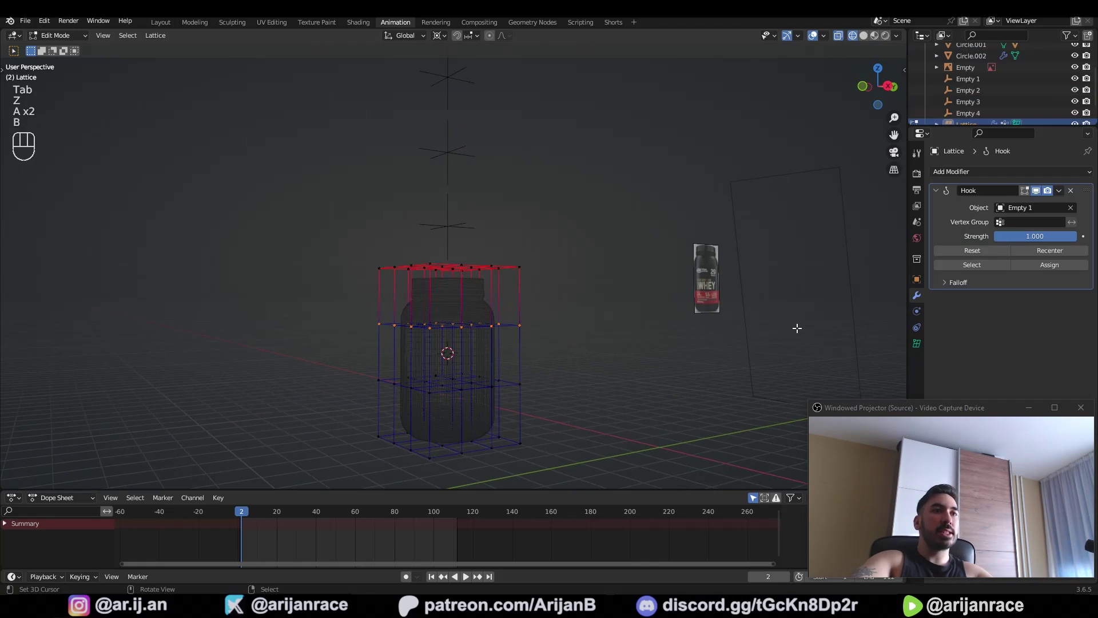
{"action": "left_click", "coordinate": [918, 344]}
{"action": "left_click", "coordinate": [1084, 342]}
{"action": "right_click", "coordinate": [651, 338]}
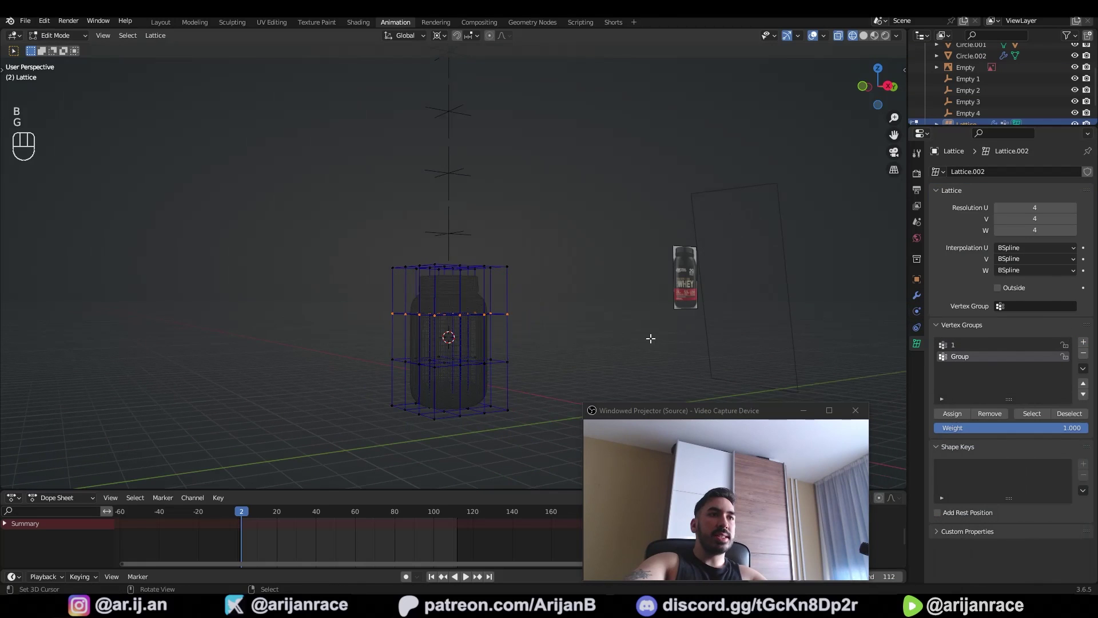
{"action": "left_click", "coordinate": [950, 414]}
{"action": "double_click", "coordinate": [960, 355]}
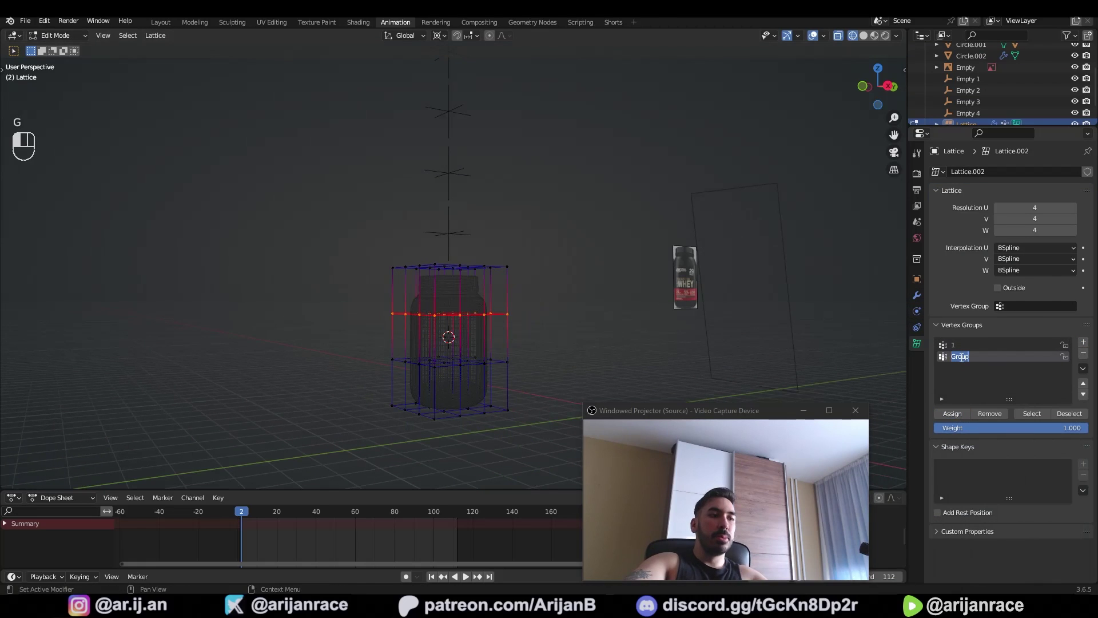
{"action": "type", "text": "2"}
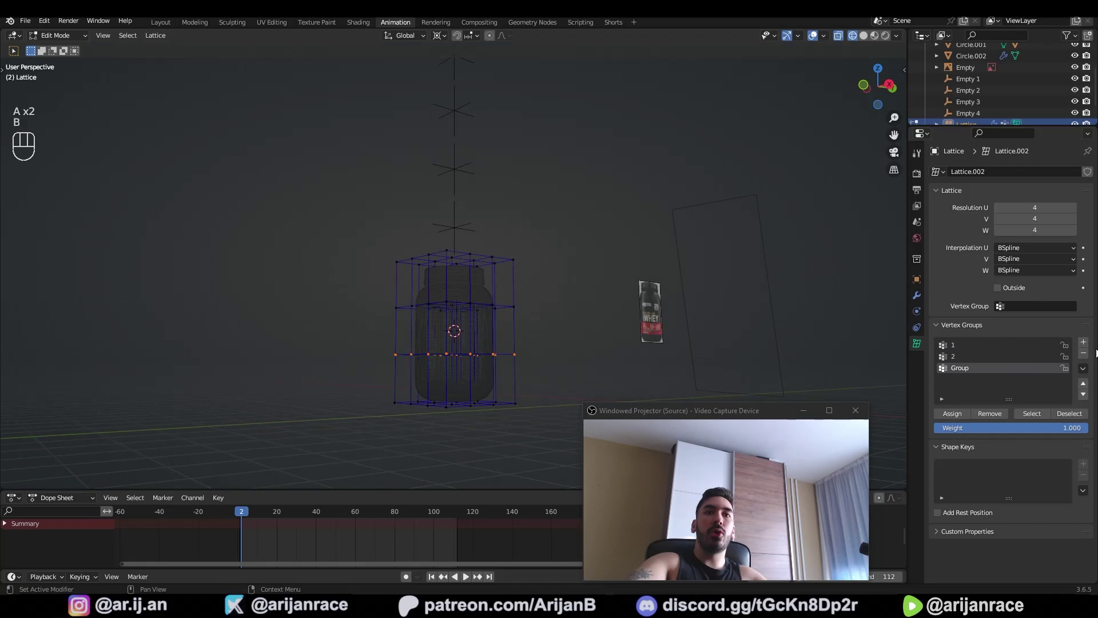
- Assign the lattice's third layer of points to vertex group 3 and the bottom layer to vertex group 4, then return to Object Mode
{"action": "left_click", "coordinate": [952, 414]}
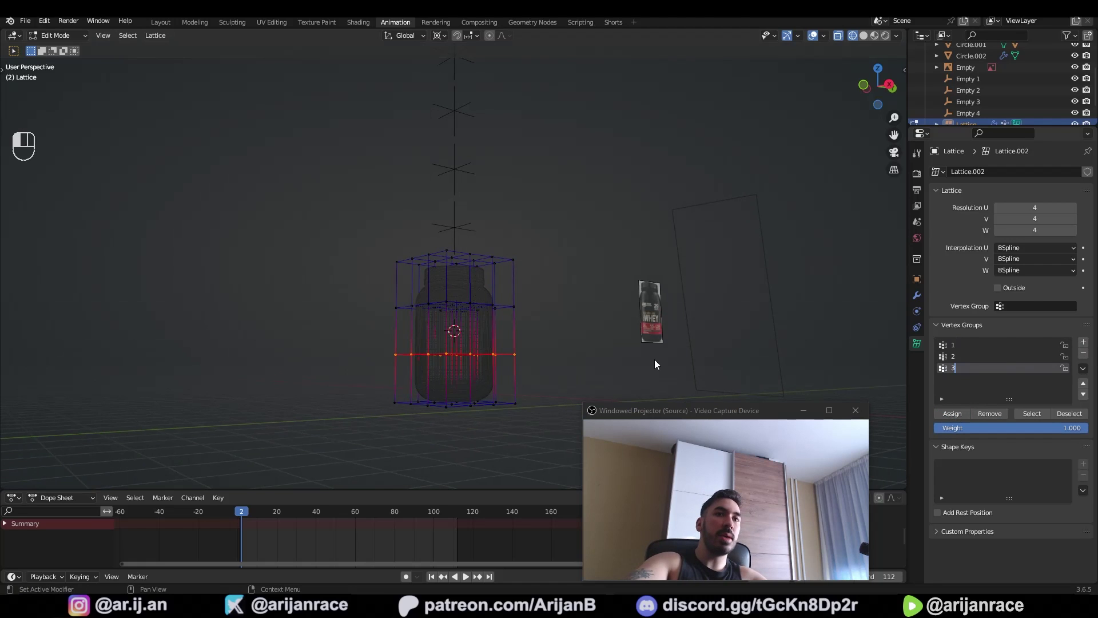
{"action": "left_click", "coordinate": [1084, 342]}
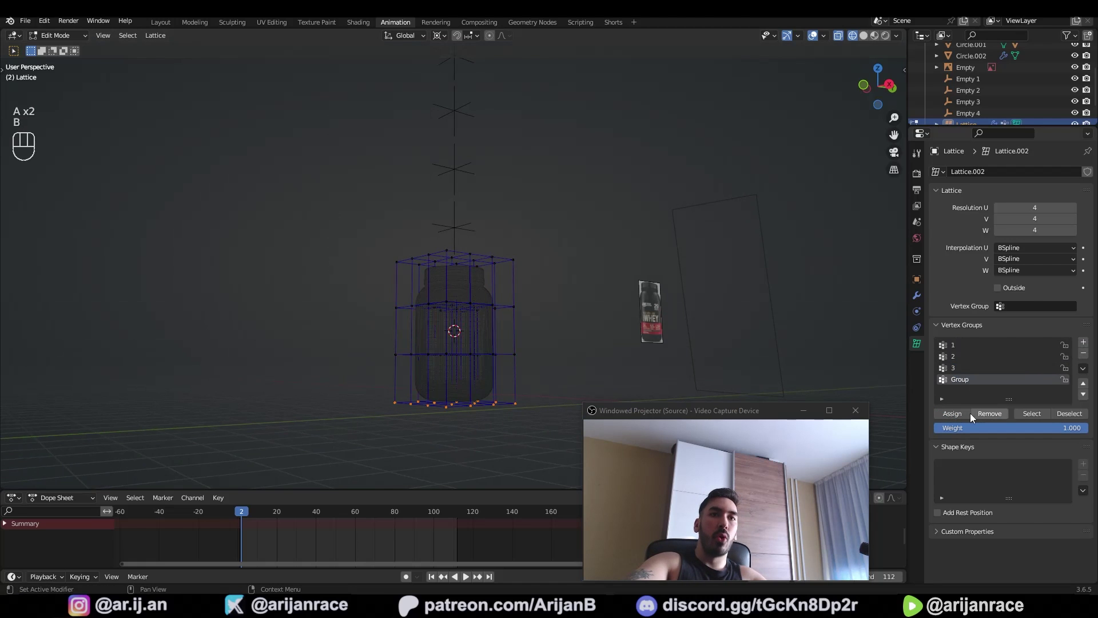
{"action": "left_click", "coordinate": [953, 414]}
{"action": "middle_click_drag", "start_coordinate": [492, 359], "coordinate": [476, 357]}
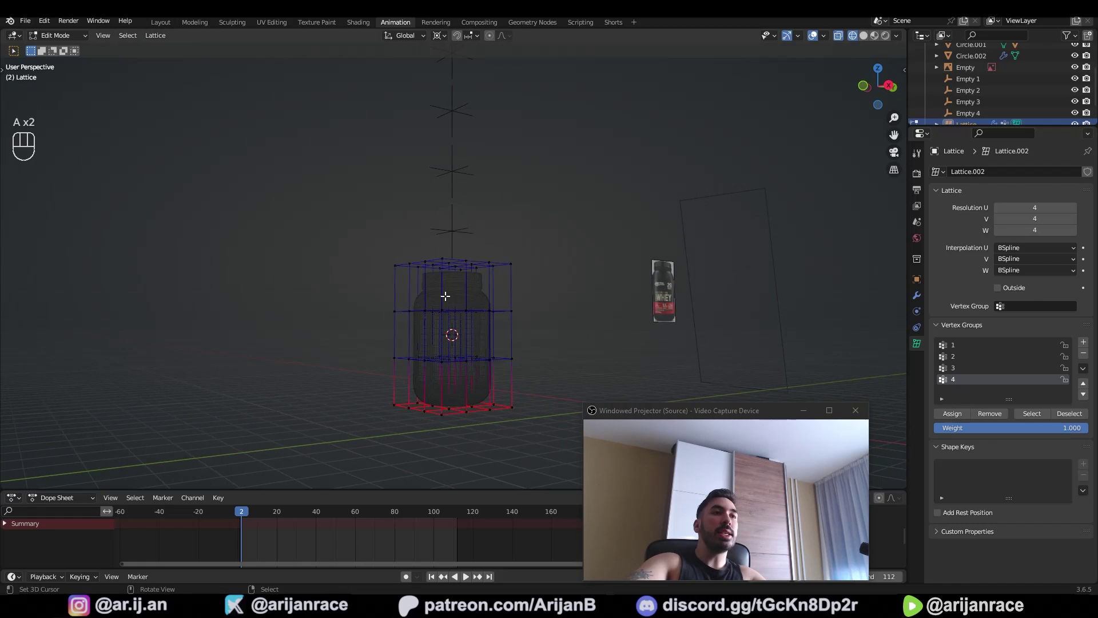
{"action": "key", "text": "Tab"}
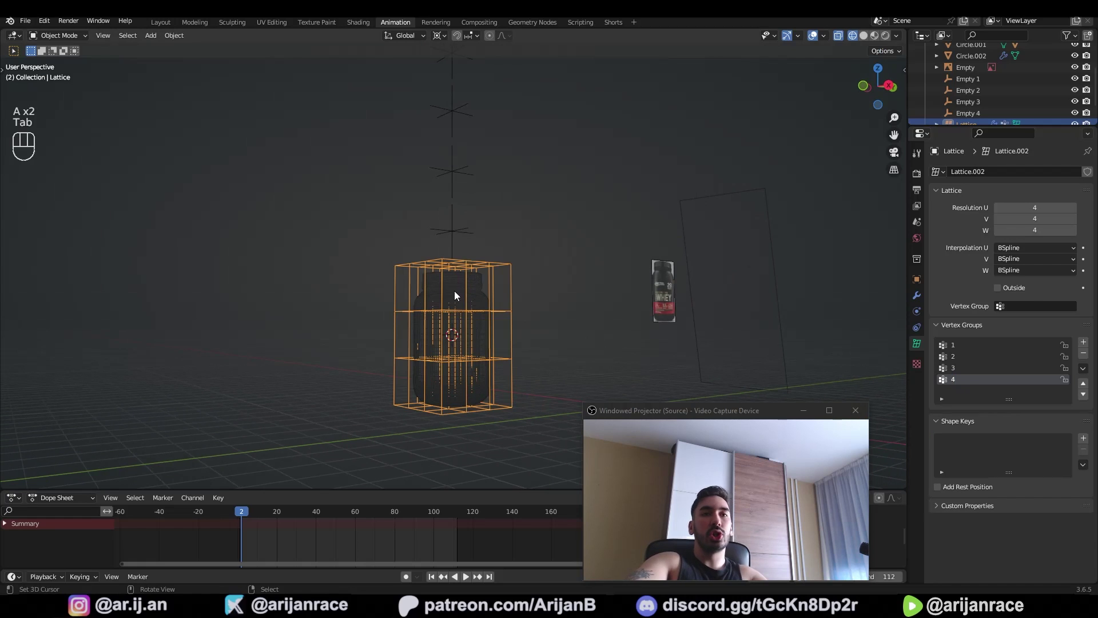
- Set the lattice's Hook modifier for Empty 1 to use vertex group 1
{"action": "middle_click_drag", "start_coordinate": [630, 274], "coordinate": [464, 151]}
{"action": "left_click", "coordinate": [465, 152]}
{"action": "right_click", "coordinate": [502, 359]}
{"action": "scroll", "coordinate": [501, 359], "scroll_direction": "down", "scroll_amount": 2}
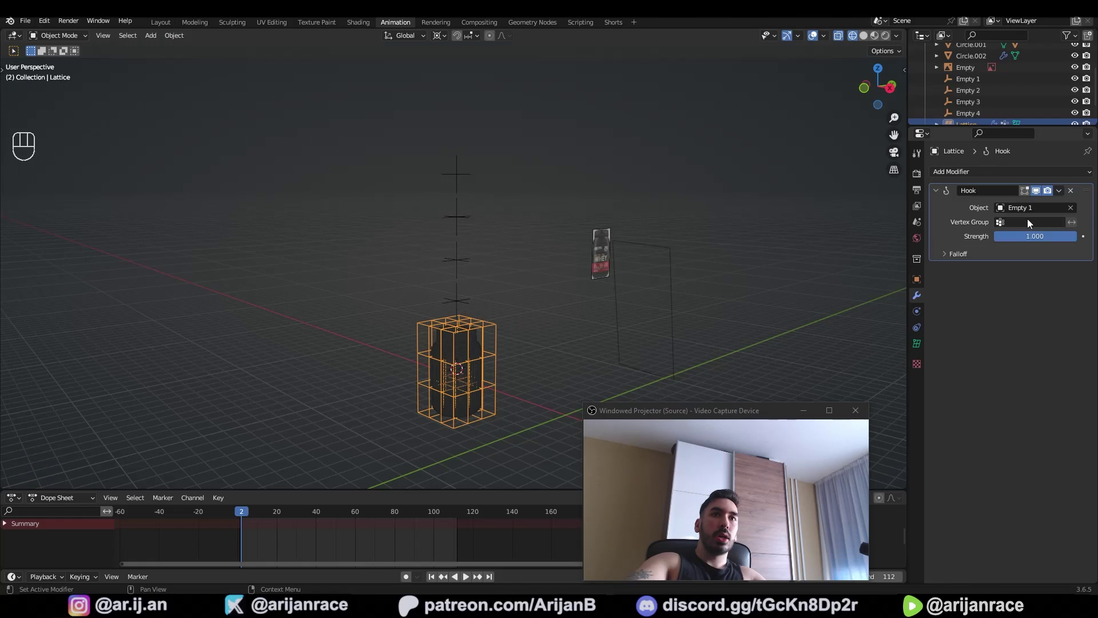
{"action": "left_click", "coordinate": [1029, 223]}
{"action": "left_click", "coordinate": [985, 239]}
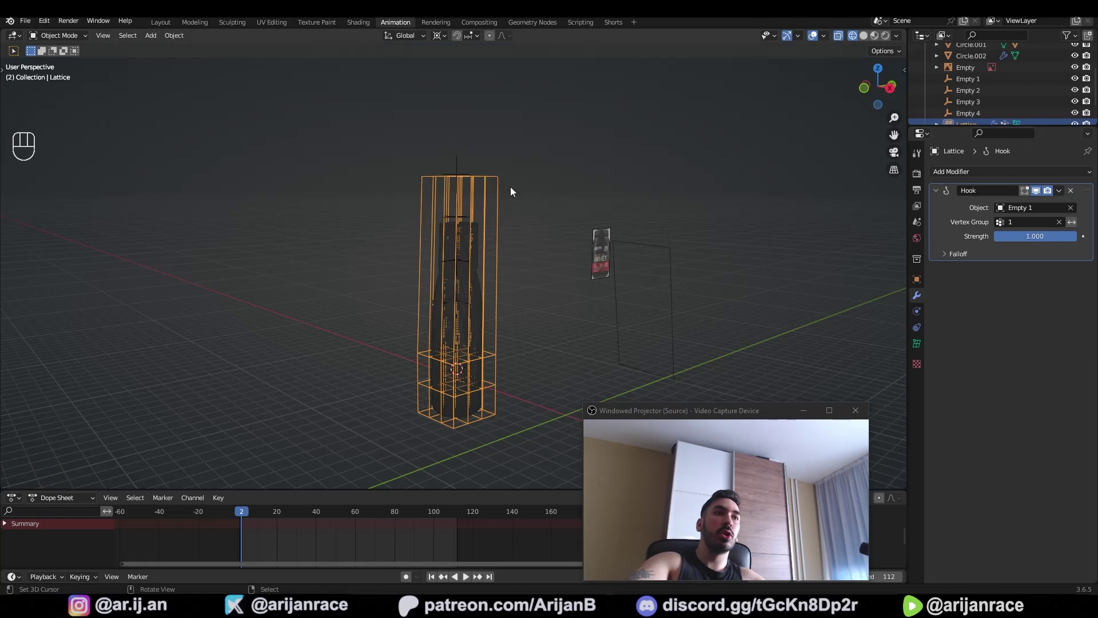
- Try moving Empty 1 to test the hook, and remove the Hook modifier from the lattice
{"action": "middle_click_drag", "start_coordinate": [511, 192], "coordinate": [514, 223], "text": "shift"}
{"action": "right_click", "coordinate": [466, 206]}
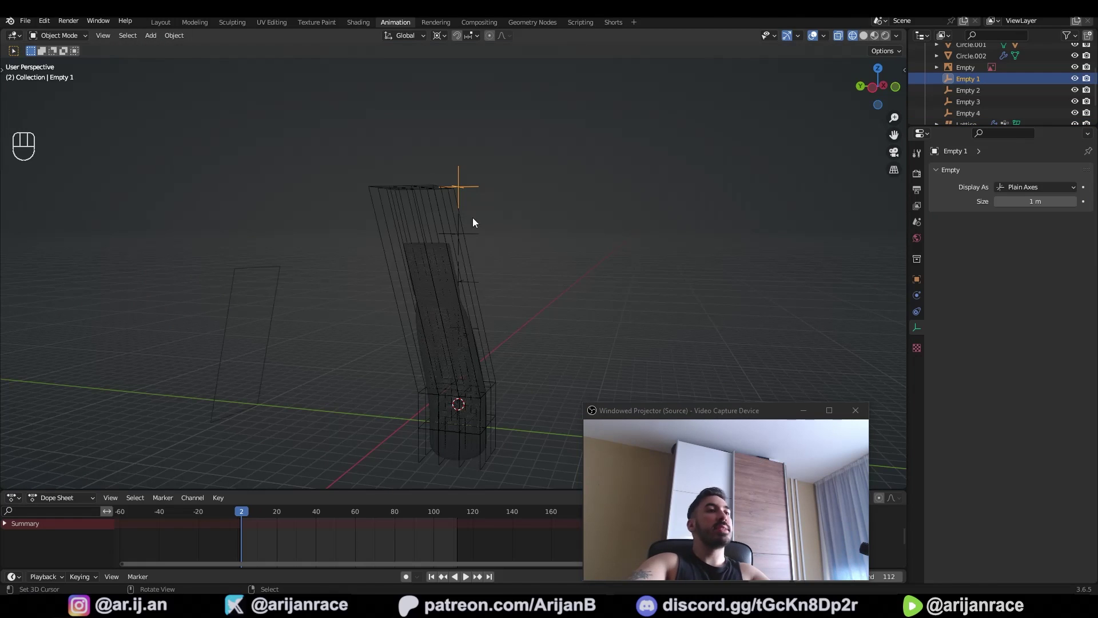
{"action": "key", "text": "g"}
{"action": "right_click", "coordinate": [502, 284]}
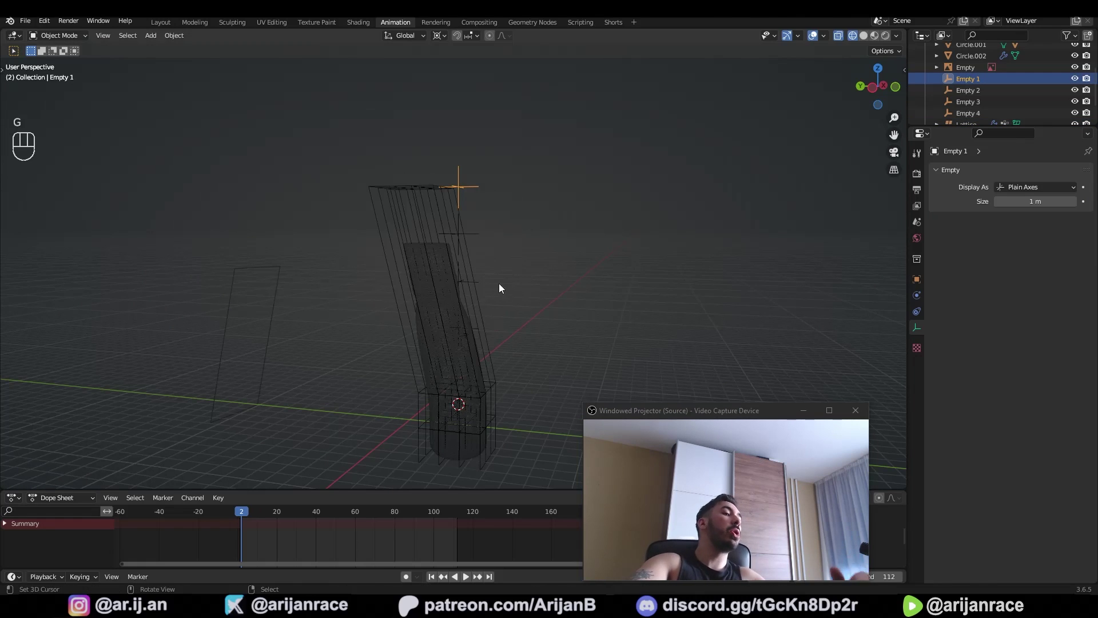
{"action": "key", "text": "g"}
{"action": "right_click", "coordinate": [488, 210]}
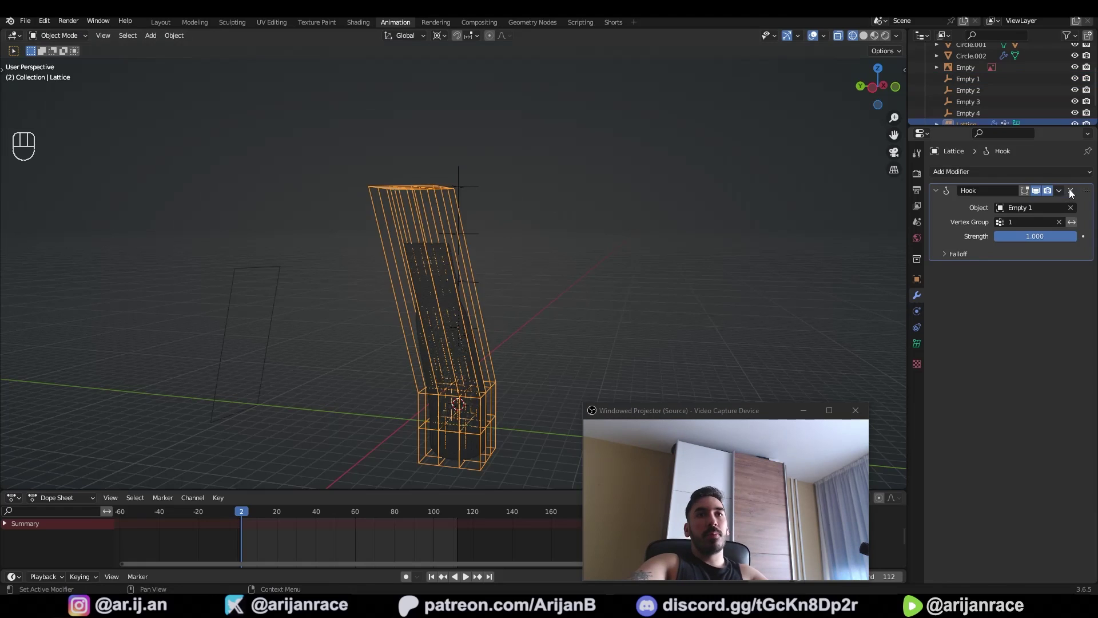
{"action": "left_click", "coordinate": [1073, 189]}
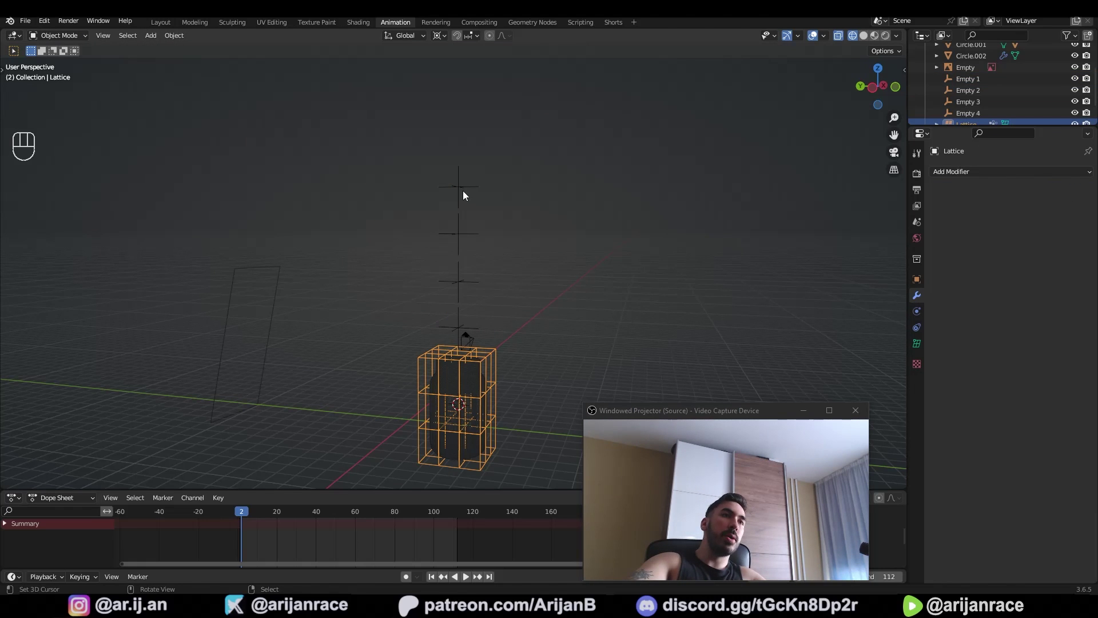
- Add a new Hook modifier to the lattice with Empty 1 as its object and vertex group 1
{"action": "left_click", "coordinate": [980, 171]}
{"action": "left_click", "coordinate": [979, 244]}
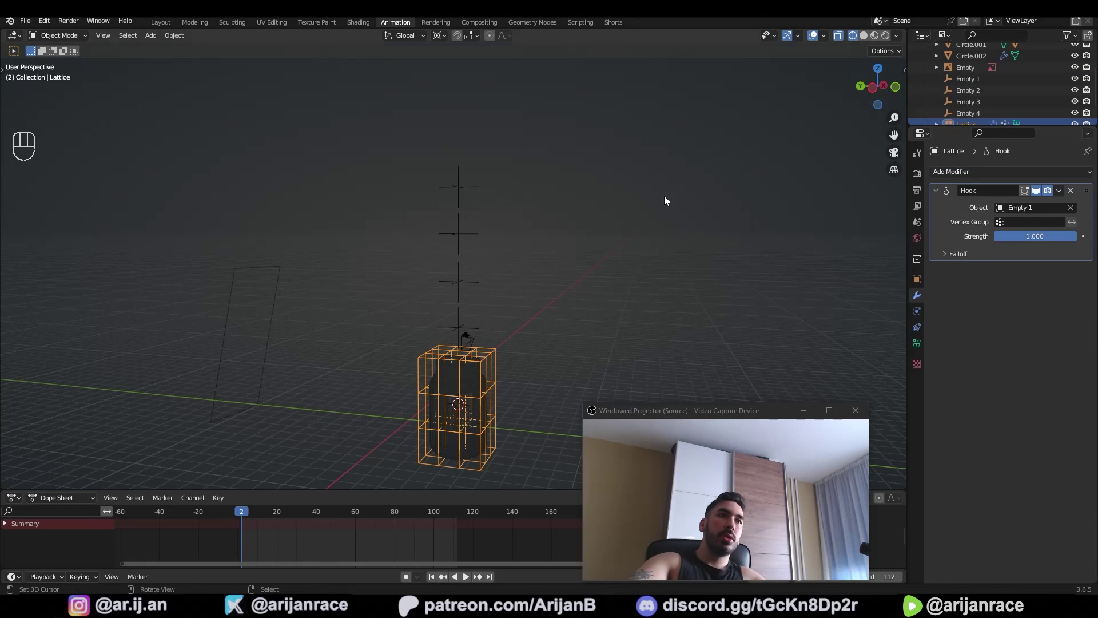
{"action": "left_click", "coordinate": [1000, 222]}
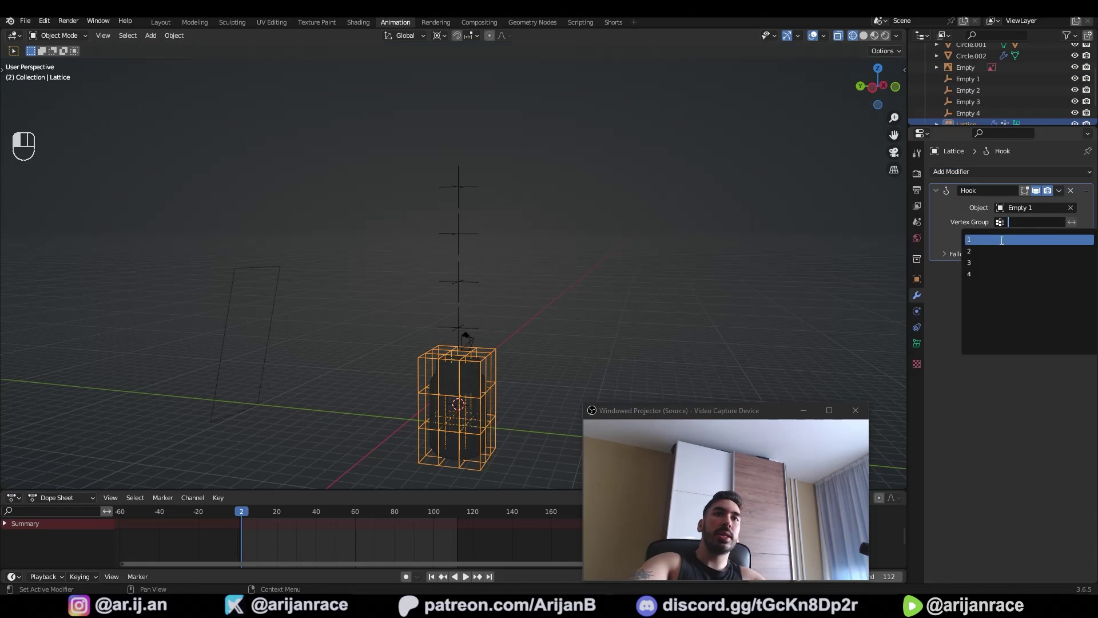
{"action": "left_click", "coordinate": [1005, 235]}
- Try rotating Empty 1 about the global Z axis to test the first hook
{"action": "right_click", "coordinate": [449, 187]}
{"action": "key", "text": "r"}
{"action": "key", "text": "z"}
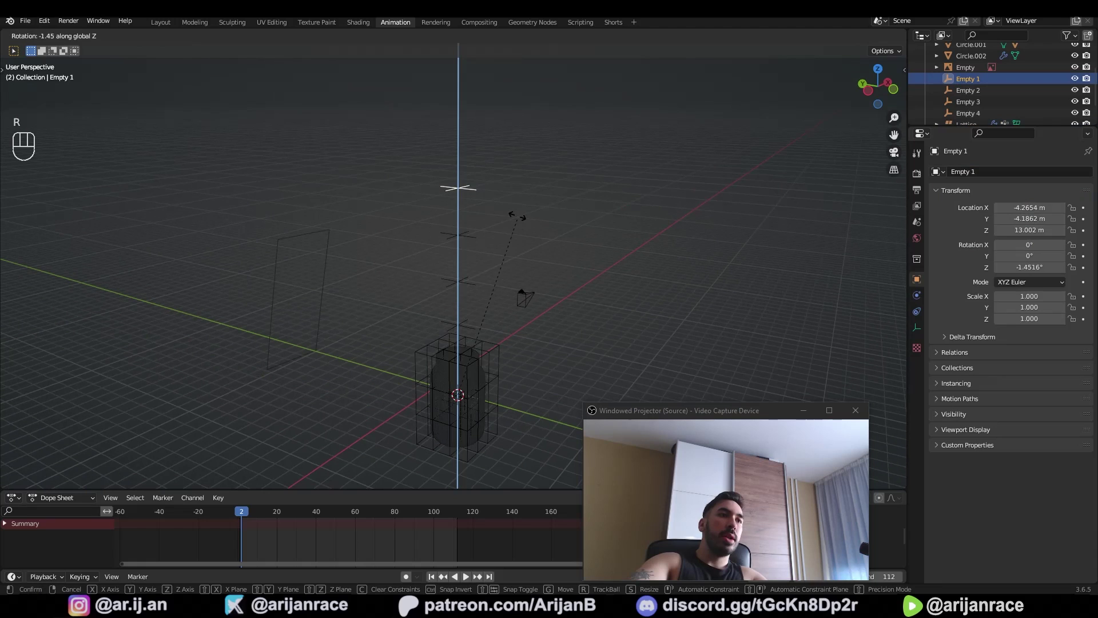
{"action": "right_click", "coordinate": [457, 345]}
{"action": "middle_click_drag", "start_coordinate": [520, 230], "coordinate": [467, 260]}
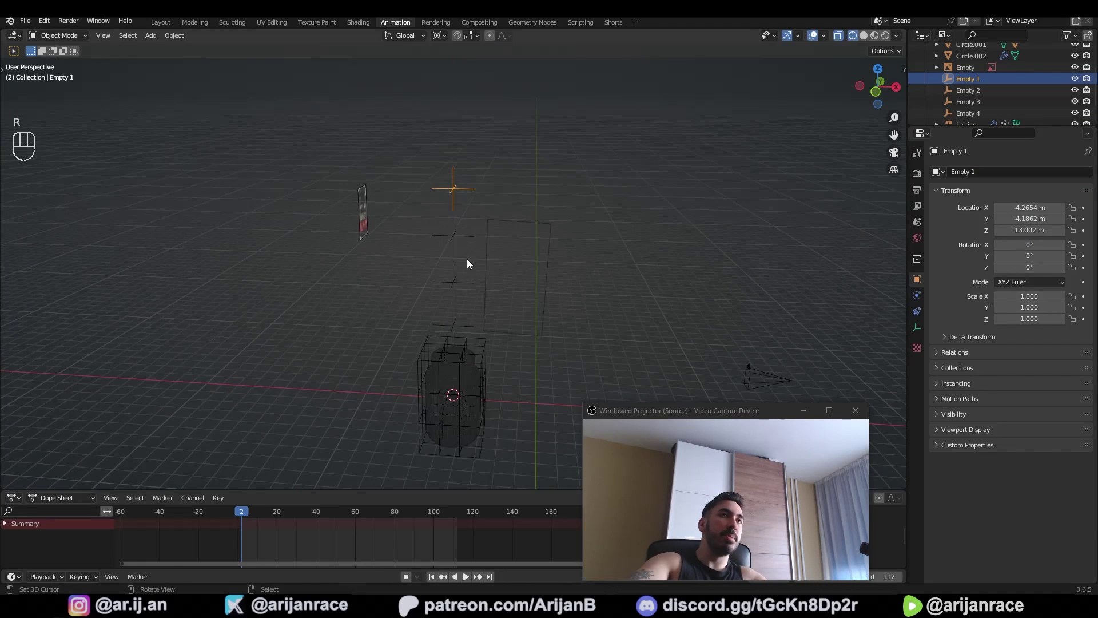
- Switch to solid shading and add a second Hook modifier to the lattice with Empty 2 and vertex group 2
{"action": "key", "text": "shift+z"}
{"action": "middle_click_drag", "start_coordinate": [535, 275], "coordinate": [468, 319]}
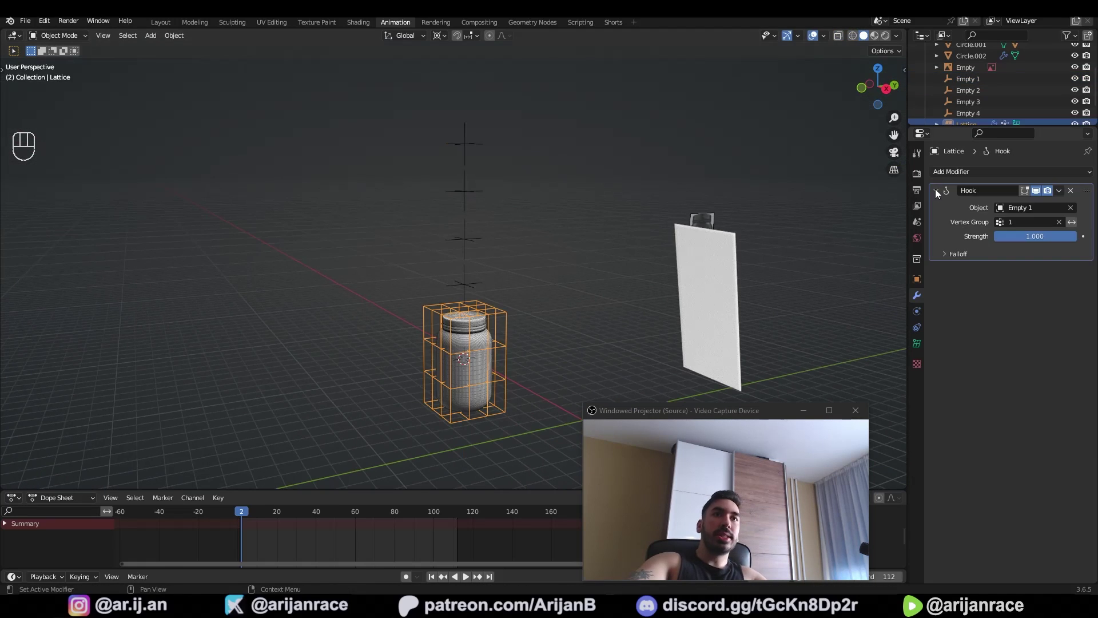
{"action": "left_click", "coordinate": [936, 190]}
{"action": "left_click", "coordinate": [965, 173]}
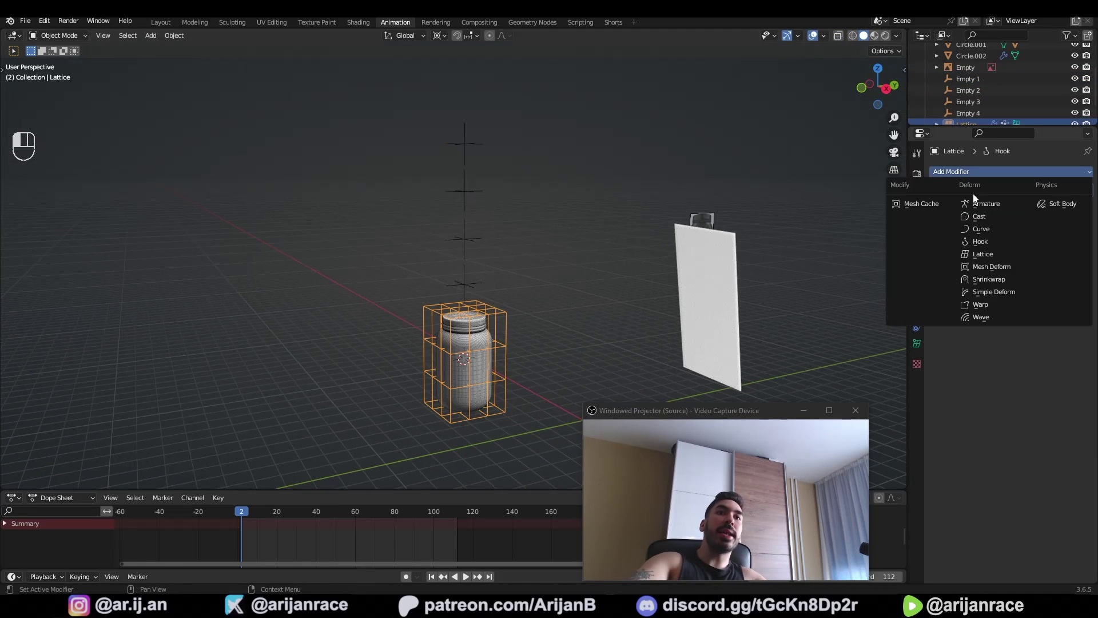
{"action": "left_click", "coordinate": [976, 237]}
{"action": "scroll", "coordinate": [456, 333], "scroll_direction": "up", "scroll_amount": 2}
{"action": "left_click", "coordinate": [1033, 223]}
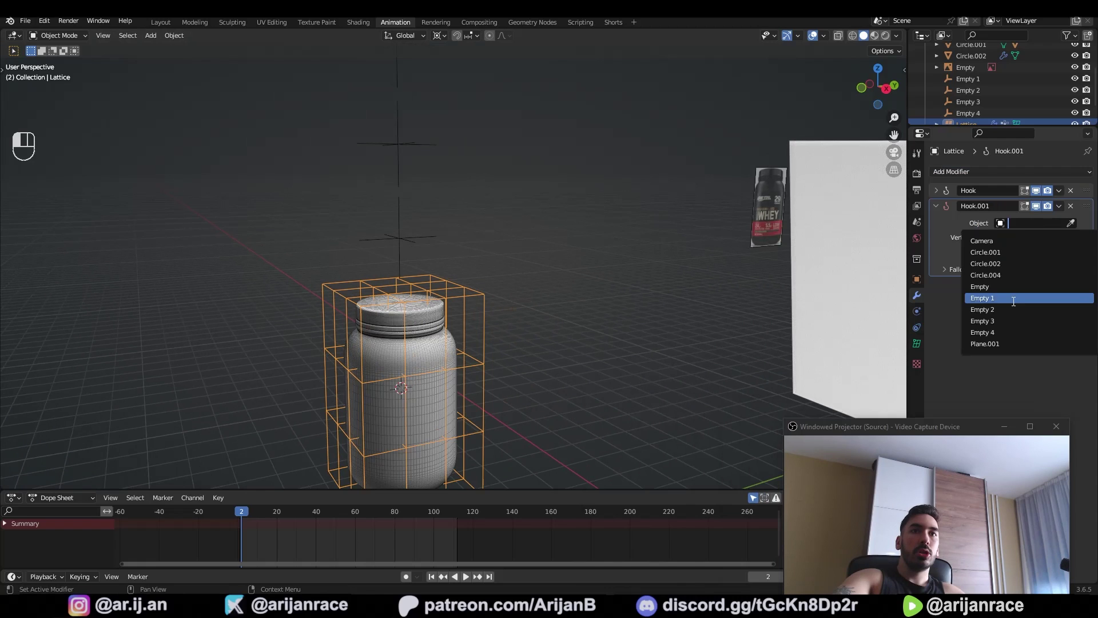
{"action": "left_click", "coordinate": [998, 311]}
{"action": "left_click", "coordinate": [1024, 238]}
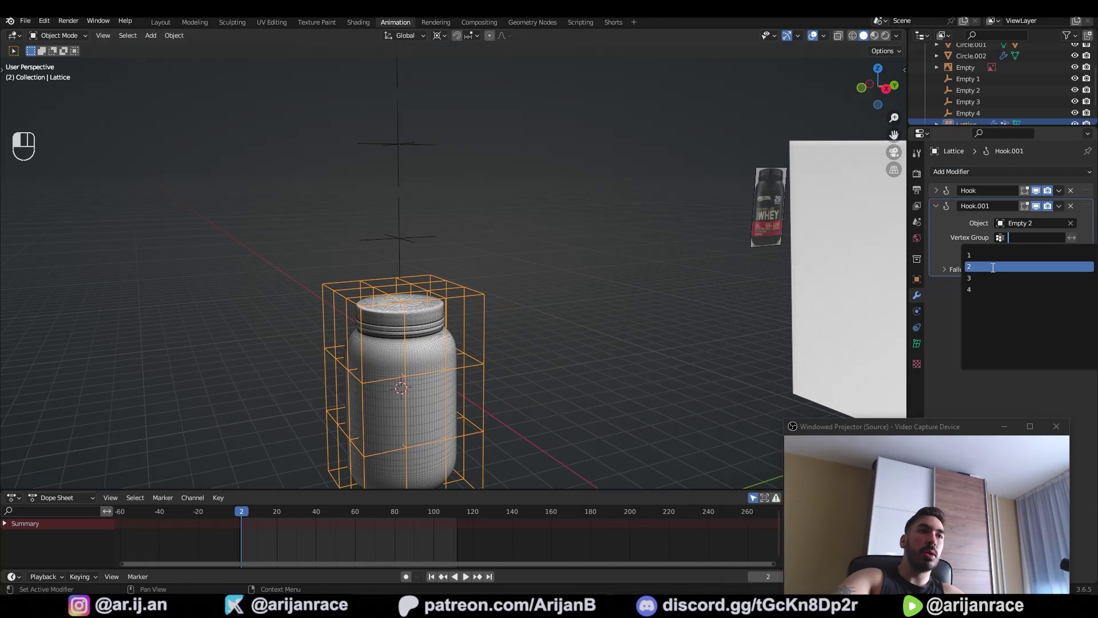
{"action": "left_click", "coordinate": [993, 267]}
- Try rotating Empty 2 about Z and freely, as well as moving it, to test the second hook
{"action": "scroll", "coordinate": [426, 177], "scroll_direction": "down", "scroll_amount": 3}
{"action": "left_click", "coordinate": [417, 183]}
{"action": "scroll", "coordinate": [564, 367], "scroll_direction": "up", "scroll_amount": 1}
{"action": "key", "text": "r"}
{"action": "key", "text": "z"}
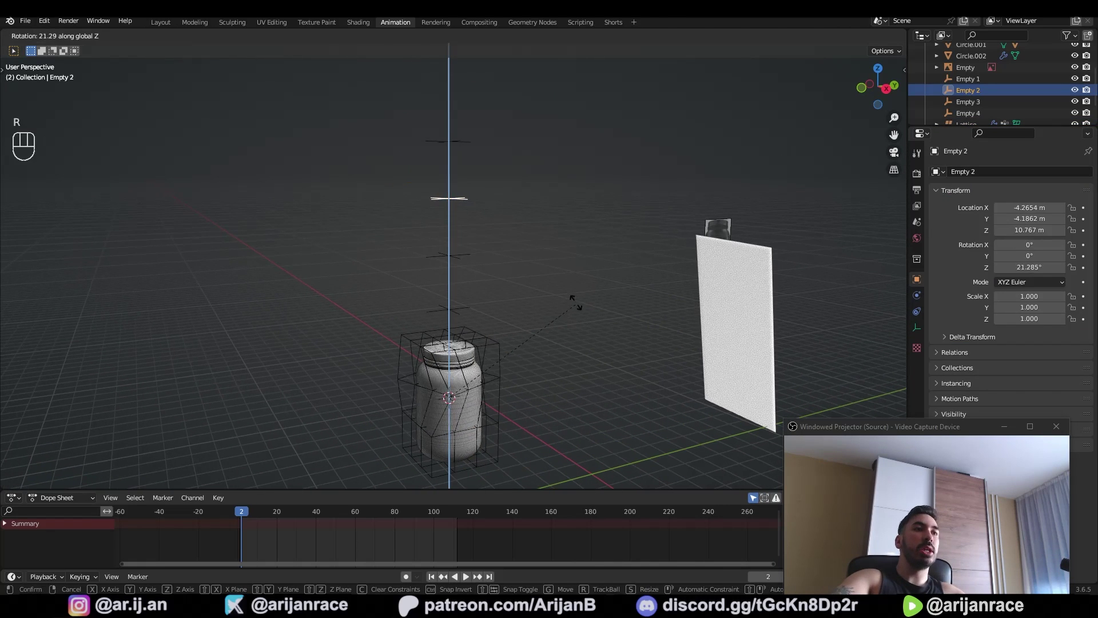
{"action": "key", "text": "r"}
{"action": "right_click", "coordinate": [560, 233]}
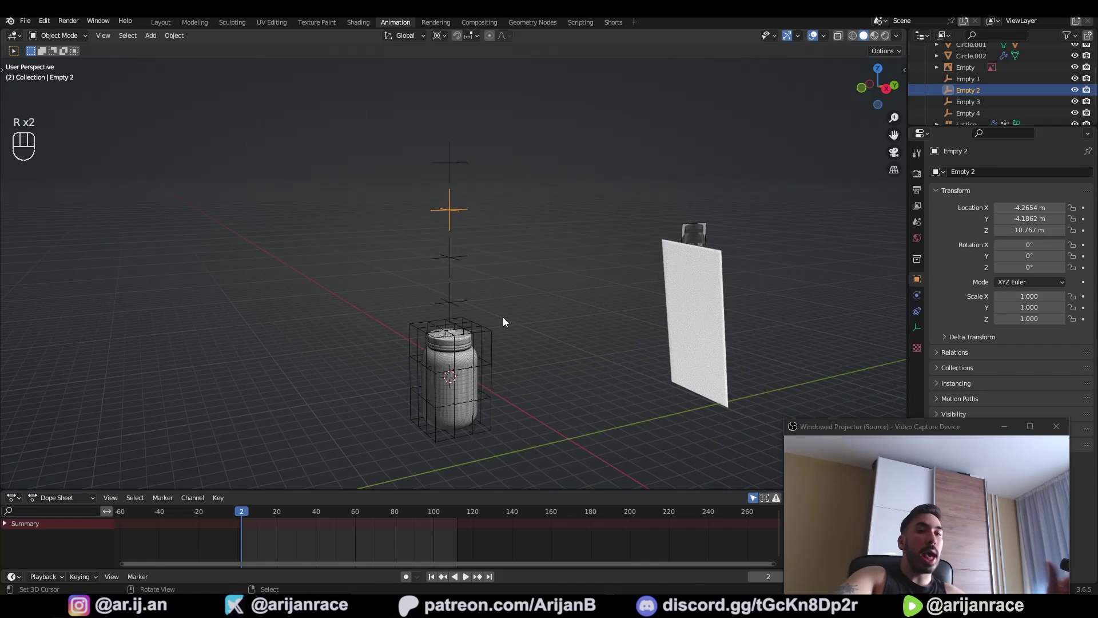
{"action": "key", "text": "g"}
{"action": "right_click", "coordinate": [452, 208]}
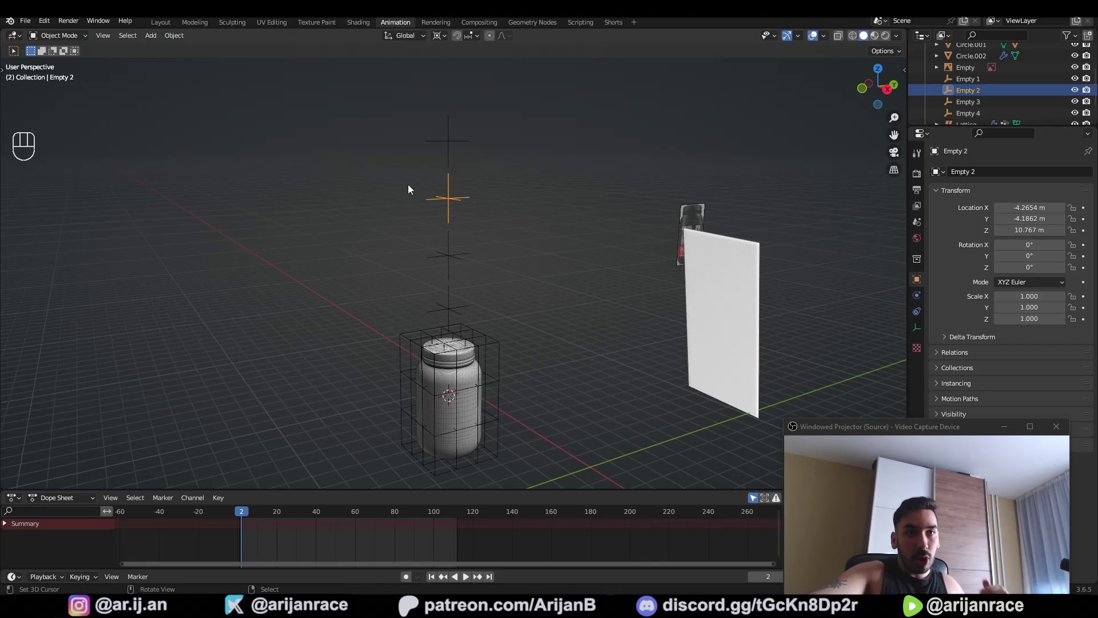
- Add two more Hook modifiers to the lattice
{"action": "middle_click_drag", "start_coordinate": [480, 187], "coordinate": [471, 209]}
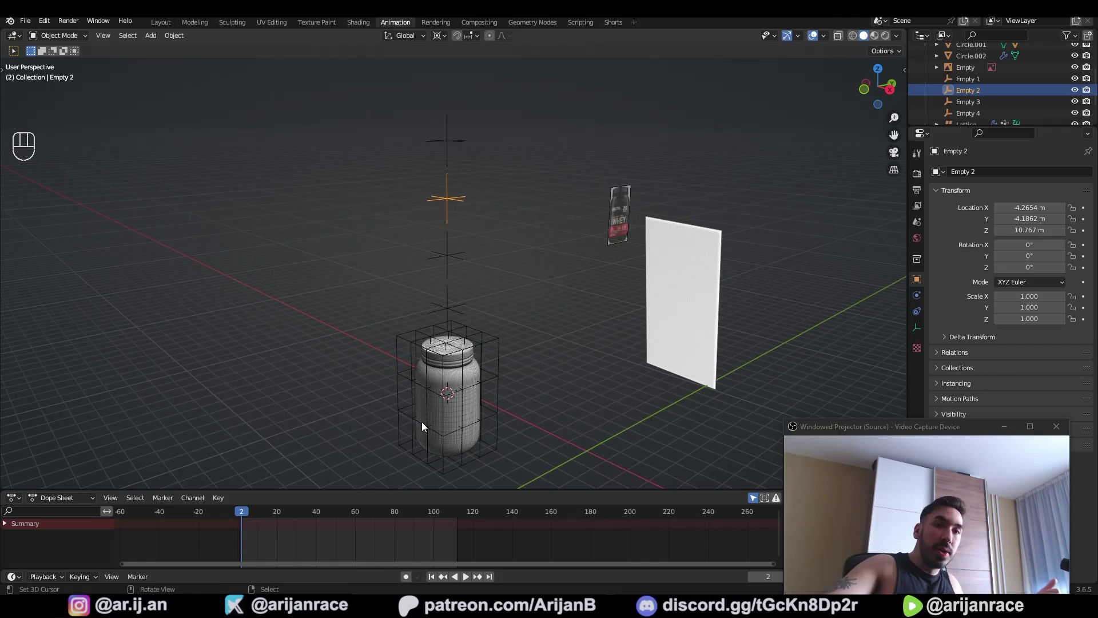
{"action": "left_click", "coordinate": [386, 452]}
{"action": "left_click", "coordinate": [976, 170]}
{"action": "left_click", "coordinate": [975, 223]}
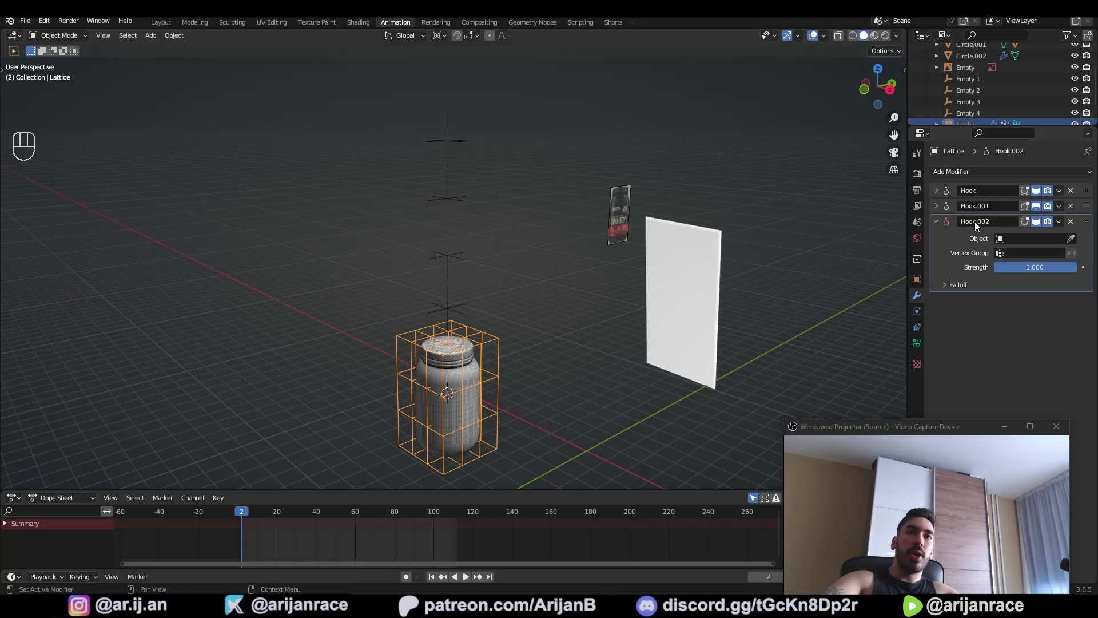
{"action": "left_click", "coordinate": [966, 172]}
{"action": "left_click", "coordinate": [976, 245]}
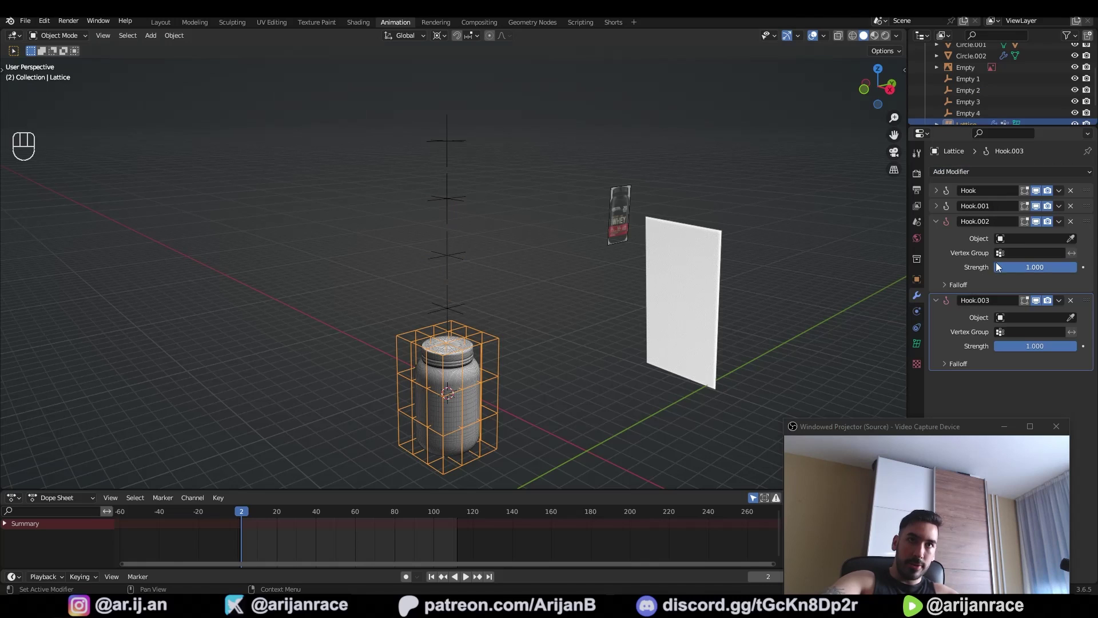
- Set the third Hook to Empty 3 with vertex group 3, and the fourth Hook to Empty 4 with vertex group 4
{"action": "left_click", "coordinate": [1071, 238]}
{"action": "left_click", "coordinate": [454, 244]}
{"action": "left_click", "coordinate": [1030, 252]}
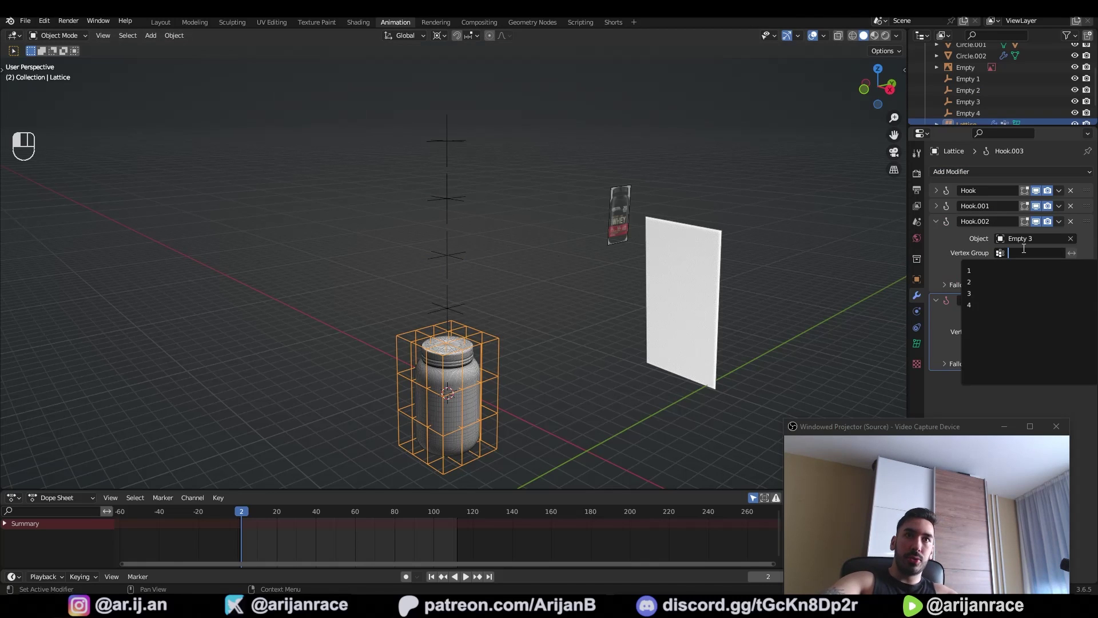
{"action": "left_click", "coordinate": [1001, 300]}
{"action": "left_click", "coordinate": [1071, 317]}
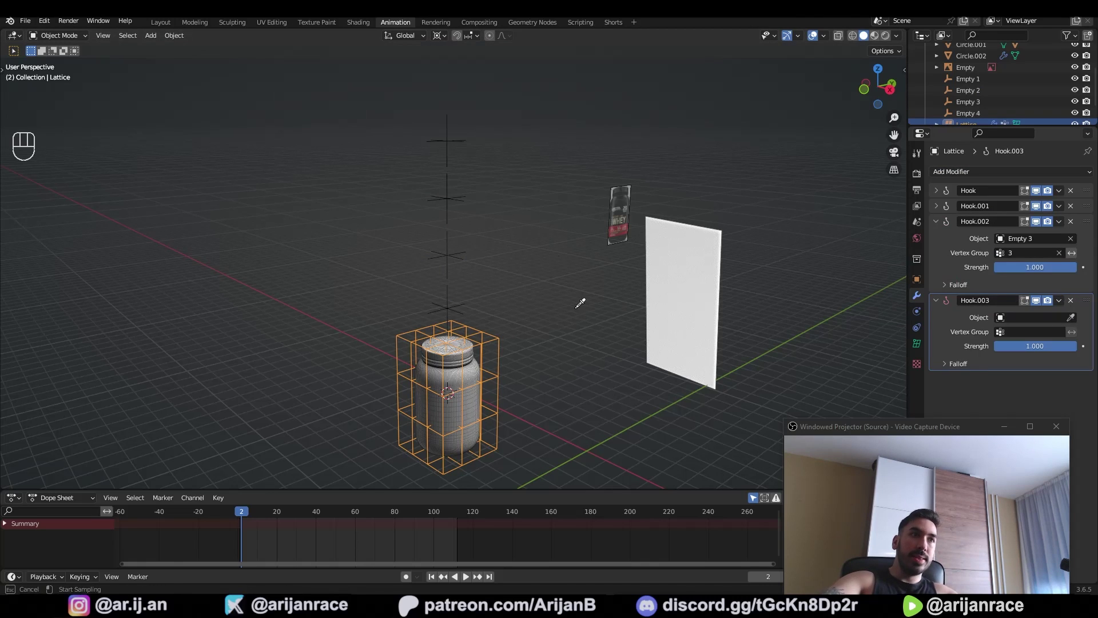
{"action": "left_click", "coordinate": [448, 288]}
{"action": "left_click", "coordinate": [1037, 332]}
{"action": "left_click", "coordinate": [988, 383]}
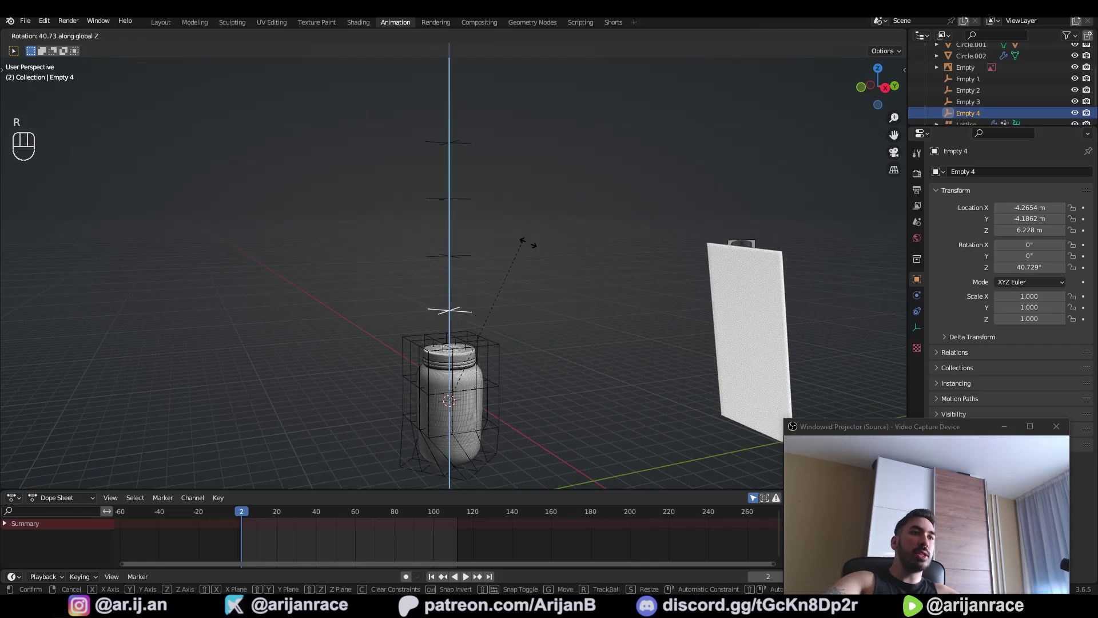
- Try bending the jar by rotating Empty 1 alone, and Empty 1 and Empty 2 together, around the 3D cursor
{"action": "right_click", "coordinate": [482, 372]}
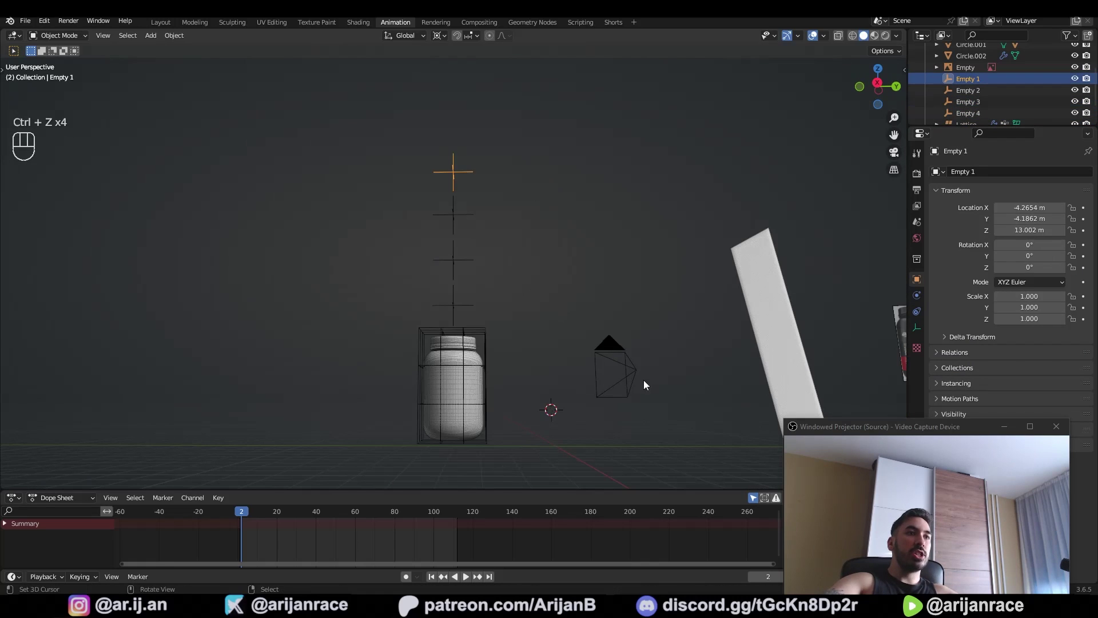
{"action": "key", "text": "r"}
{"action": "left_click", "coordinate": [633, 424]}
{"action": "left_click", "coordinate": [458, 213], "text": "shift"}
{"action": "key", "text": "r"}
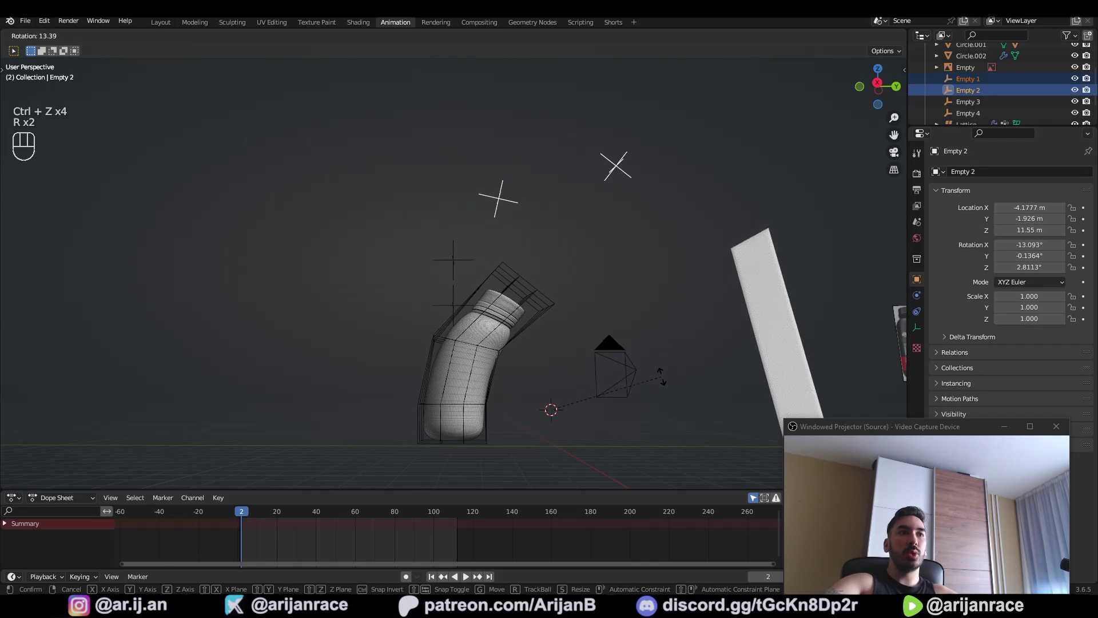
{"action": "left_click", "coordinate": [486, 284]}
{"action": "key", "text": "r"}
{"action": "left_click", "coordinate": [625, 367]}
- Try bending the jar further by rotating Empties 1 to 3 together, and all four empties by about 28°
{"action": "right_click", "coordinate": [454, 260], "text": "shift"}
{"action": "key", "text": "r"}
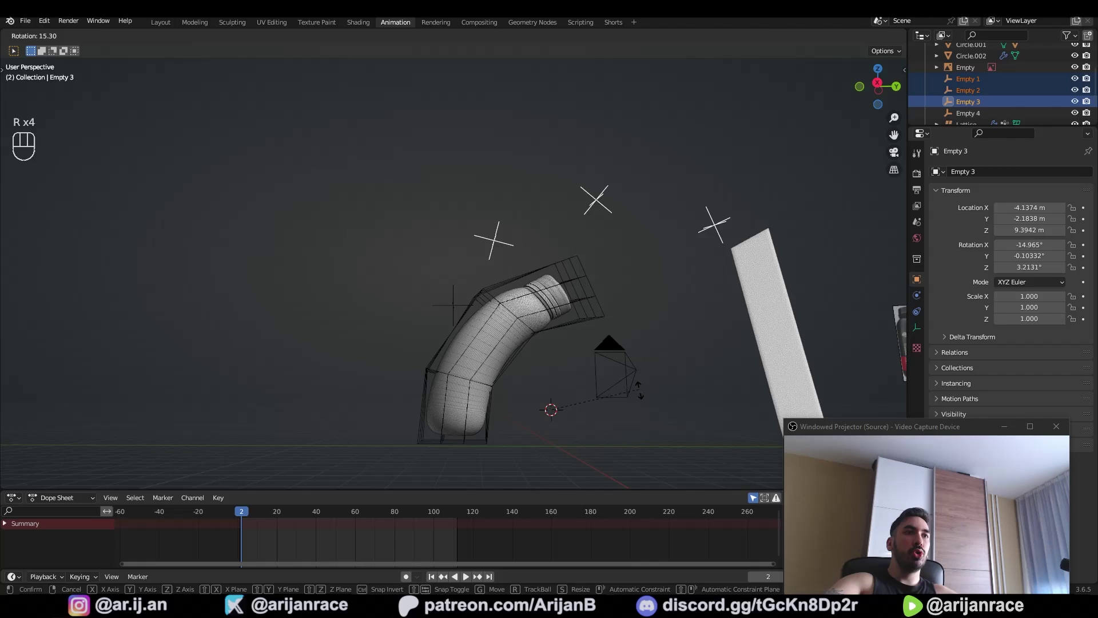
{"action": "left_click", "coordinate": [633, 393]}
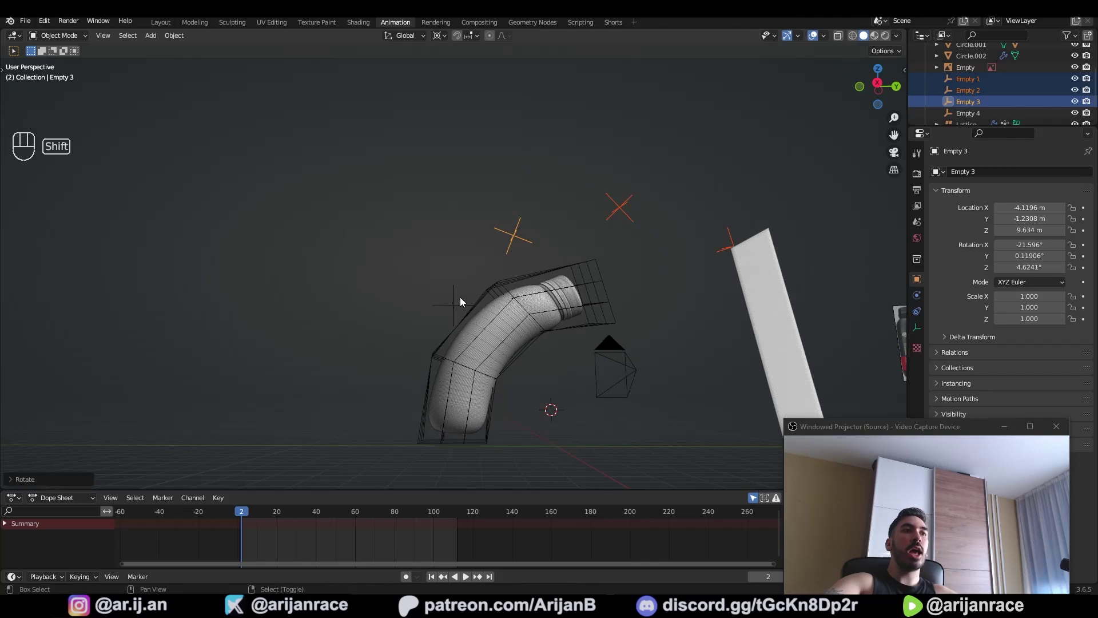
{"action": "right_click", "coordinate": [456, 298], "text": "shift"}
{"action": "scroll", "coordinate": [588, 358], "scroll_direction": "down", "scroll_amount": 1}
{"action": "key", "text": "r"}
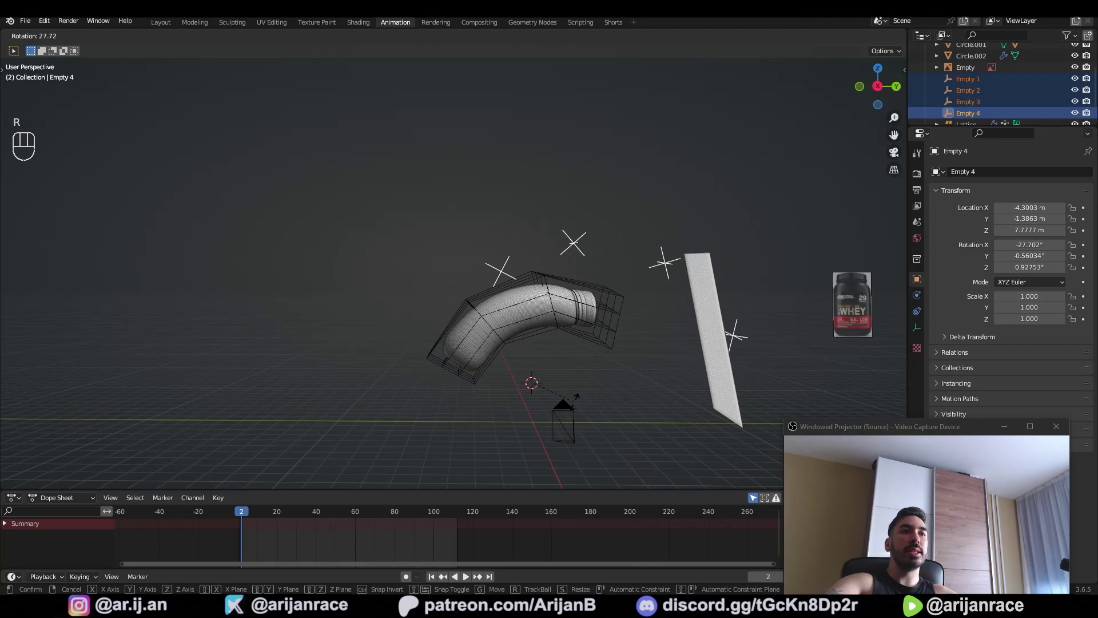
{"action": "left_click", "coordinate": [546, 391]}
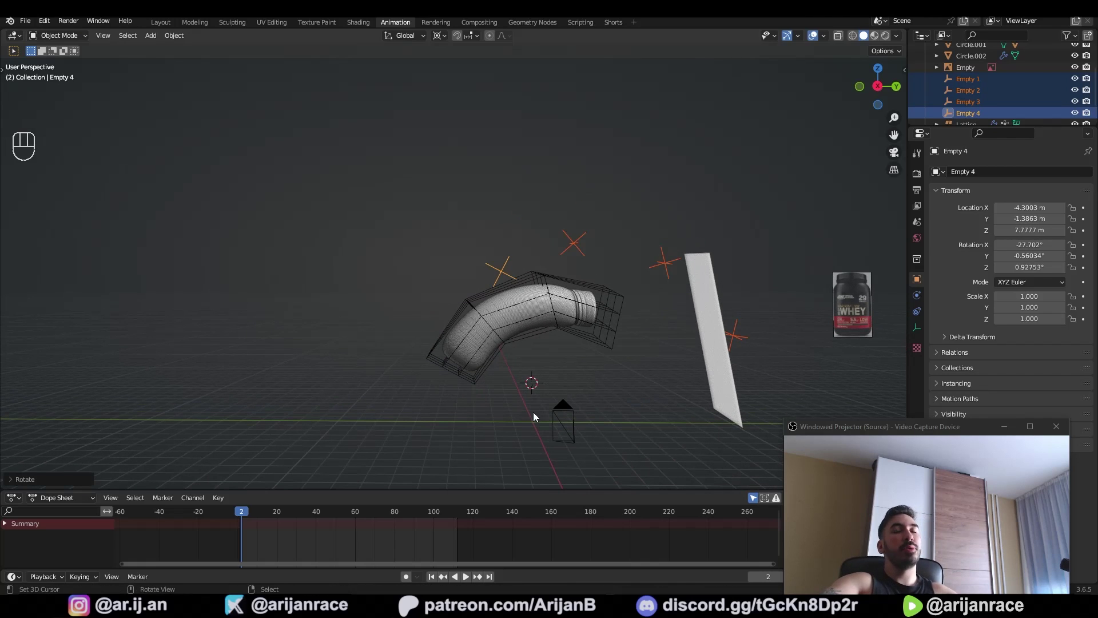
{"action": "middle_click_drag", "start_coordinate": [601, 415], "coordinate": [574, 404]}
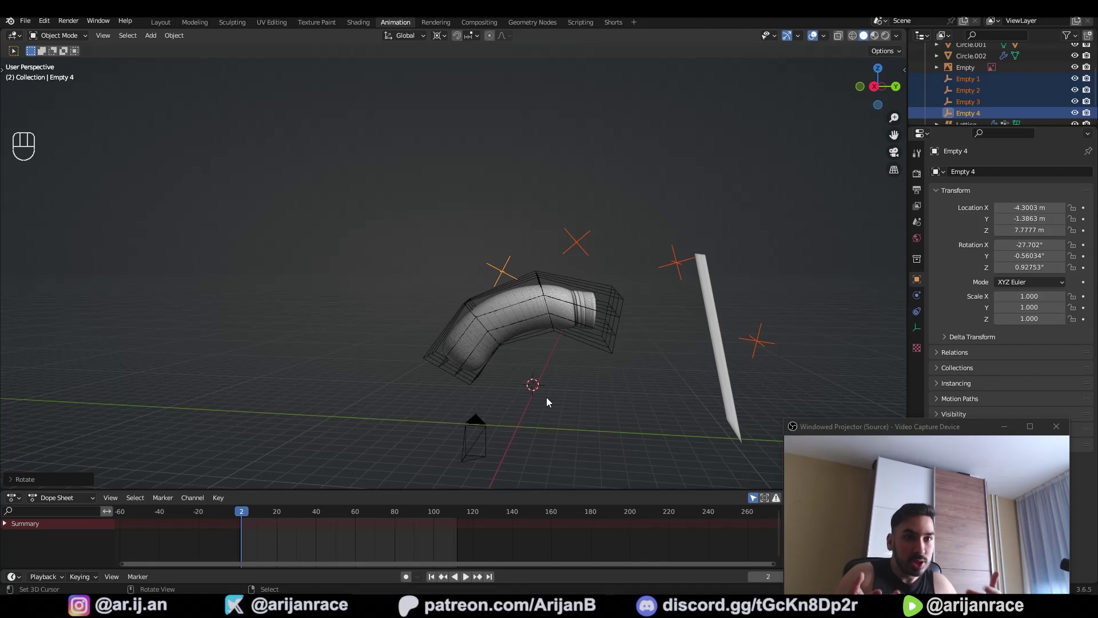
- Undo the test rotations of the four empties
{"action": "key", "text": "ctrl+z"}
{"action": "key", "text": "ctrl+z"}
{"action": "key", "text": "ctrl+z"}
{"action": "key", "text": "ctrl+z"}
{"action": "key", "text": "ctrl+z"}
{"action": "key", "text": "ctrl+z"}
{"action": "key", "text": "ctrl+z"}
- Box-select the four empties above the jar and switch the viewport to material preview shading
{"action": "key", "text": "a"}
{"action": "key", "text": "a"}
{"action": "key", "text": "b"}
{"action": "left_click_drag", "start_coordinate": [426, 177], "coordinate": [516, 305]}
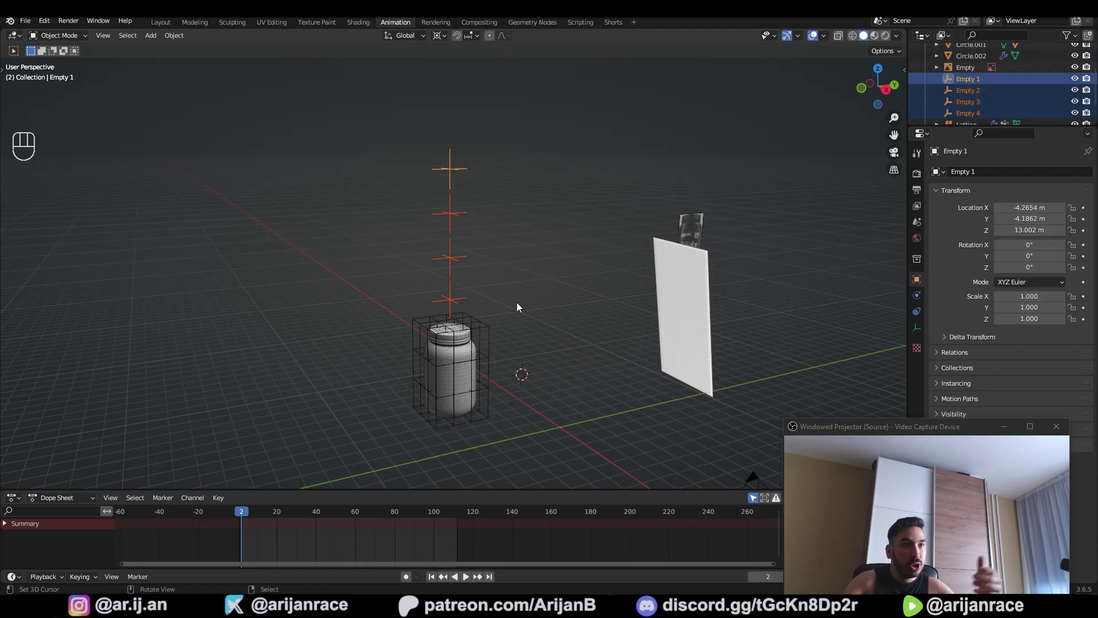
{"action": "left_click", "coordinate": [875, 36]}
{"action": "middle_click_drag", "start_coordinate": [487, 357], "coordinate": [467, 343]}
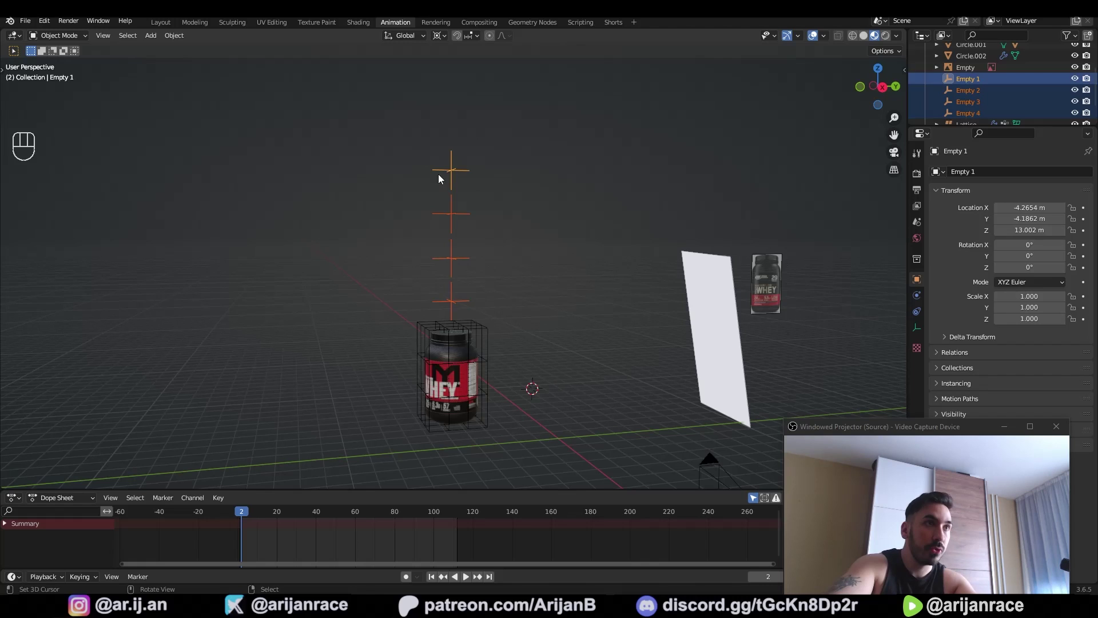
- Reselect the four empties and try moving them together and rotating them about the global Z axis
{"action": "key", "text": "a"}
{"action": "key", "text": "a"}
{"action": "key", "text": "b"}
{"action": "left_click_drag", "start_coordinate": [400, 140], "coordinate": [499, 313]}
{"action": "key", "text": "g"}
{"action": "right_click", "coordinate": [495, 273]}
{"action": "key", "text": "r"}
{"action": "key", "text": "z"}
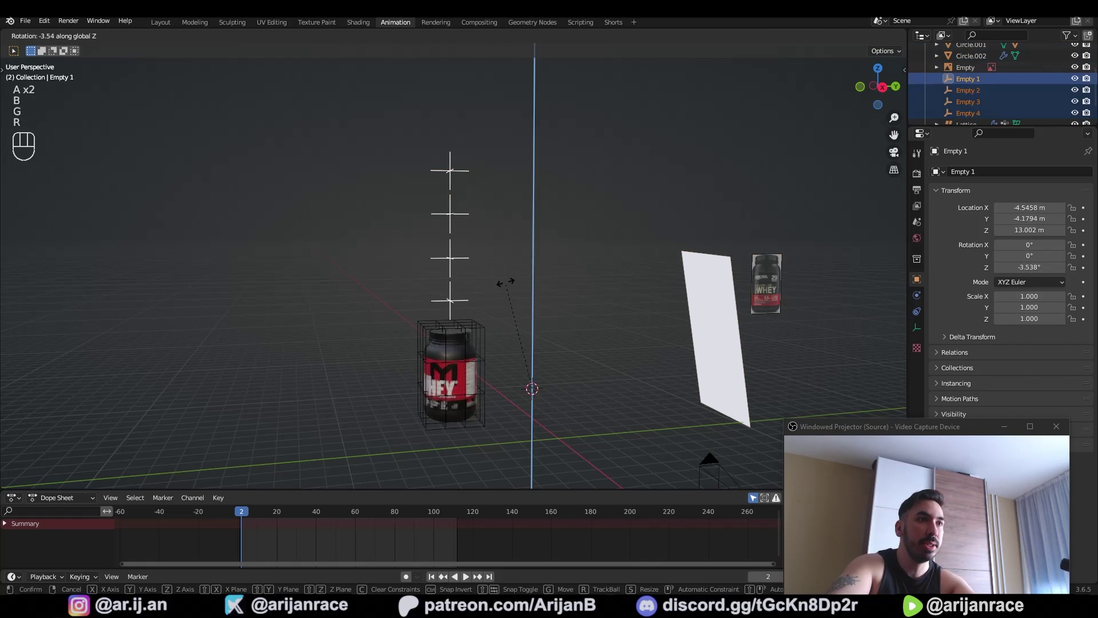
{"action": "right_click", "coordinate": [499, 272]}
- Snap the 3D cursor to the selected empties
{"action": "key", "text": "shift+s"}
{"action": "left_click", "coordinate": [457, 350]}
{"action": "scroll", "coordinate": [442, 342], "scroll_direction": "up", "scroll_amount": 3}
{"action": "scroll", "coordinate": [440, 339], "scroll_direction": "down", "scroll_amount": 3}
{"action": "middle_click_drag", "start_coordinate": [461, 230], "coordinate": [448, 254], "text": "shift"}
- Go to frame 0, enlarge the timeline and insert location, rotation and scale keyframes for the four selected empties
{"action": "left_click", "coordinate": [238, 511]}
{"action": "left_click_drag", "start_coordinate": [256, 489], "coordinate": [262, 458]}
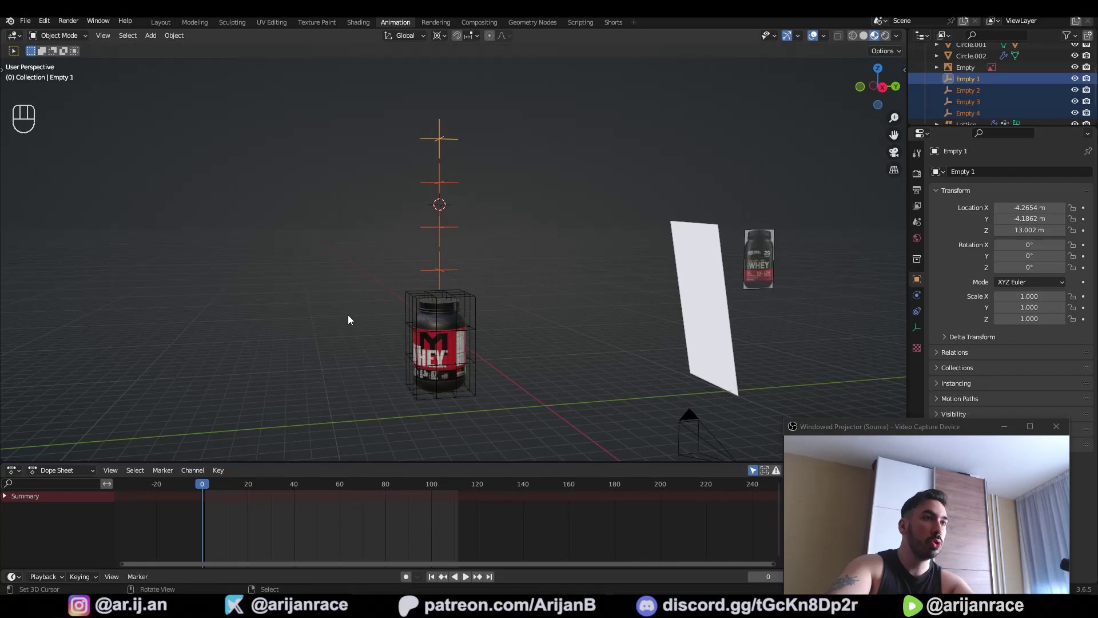
{"action": "middle_click_drag", "start_coordinate": [347, 315], "coordinate": [501, 300]}
{"action": "key", "text": "i"}
{"action": "left_click", "coordinate": [488, 308]}
- Go to frame 100 and extend the animation's end frame to 194
{"action": "left_click_drag", "start_coordinate": [204, 485], "coordinate": [269, 499]}
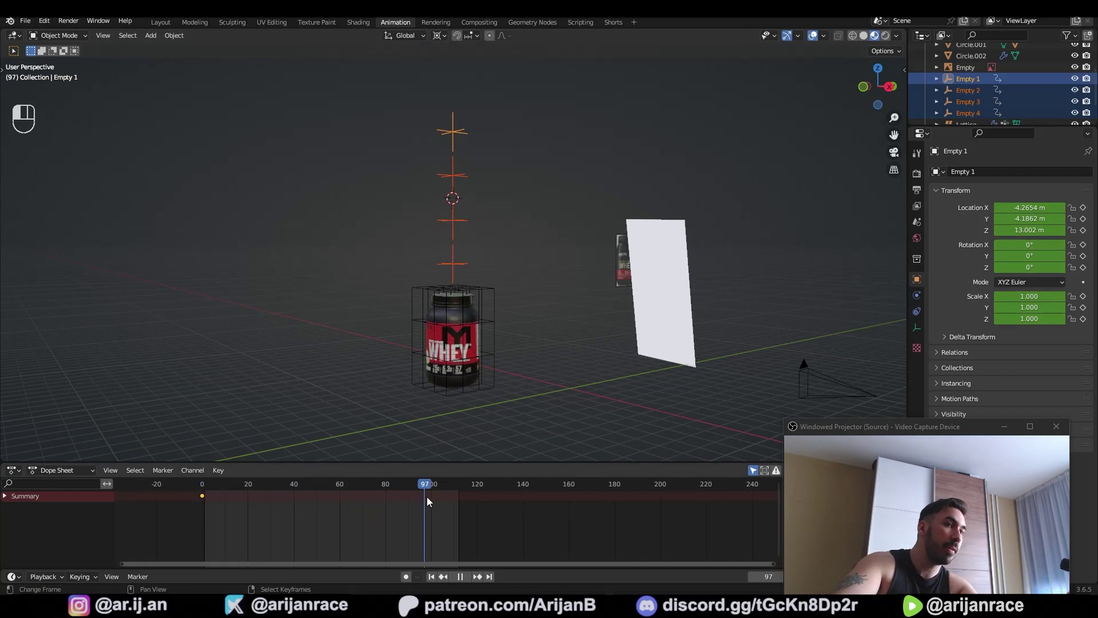
{"action": "key", "text": "space"}
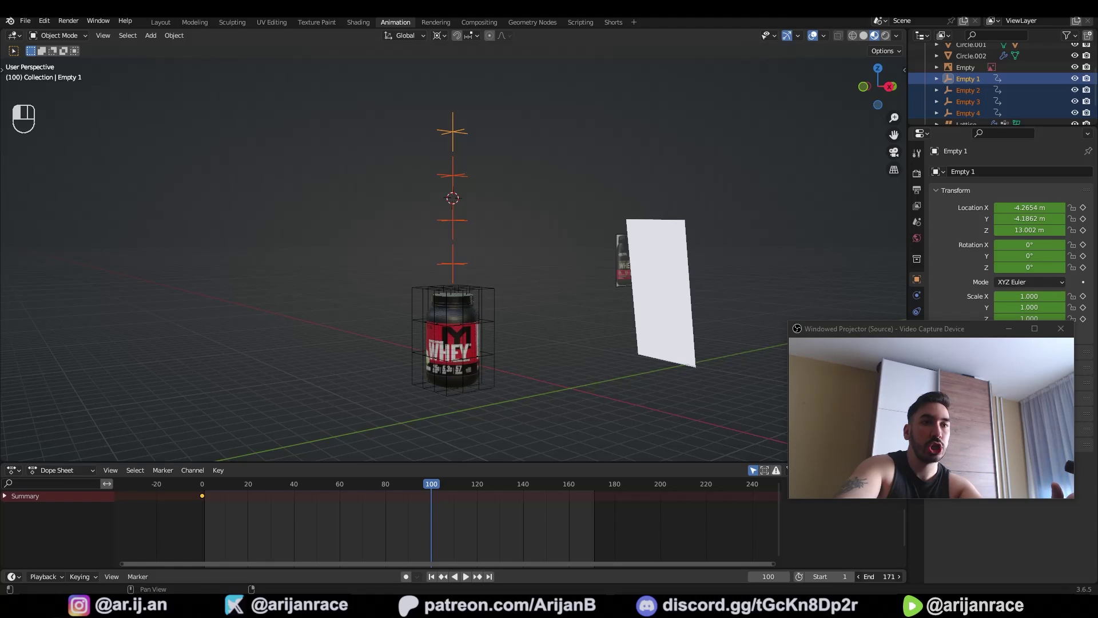
{"action": "left_click_drag", "start_coordinate": [881, 576], "coordinate": [909, 576]}
- Select only the top empty, enable proportional editing with Sharp falloff and set the pivot point to Median Point
{"action": "middle_click_drag", "start_coordinate": [452, 120], "coordinate": [463, 162], "text": "shift"}
{"action": "right_click", "coordinate": [467, 174]}
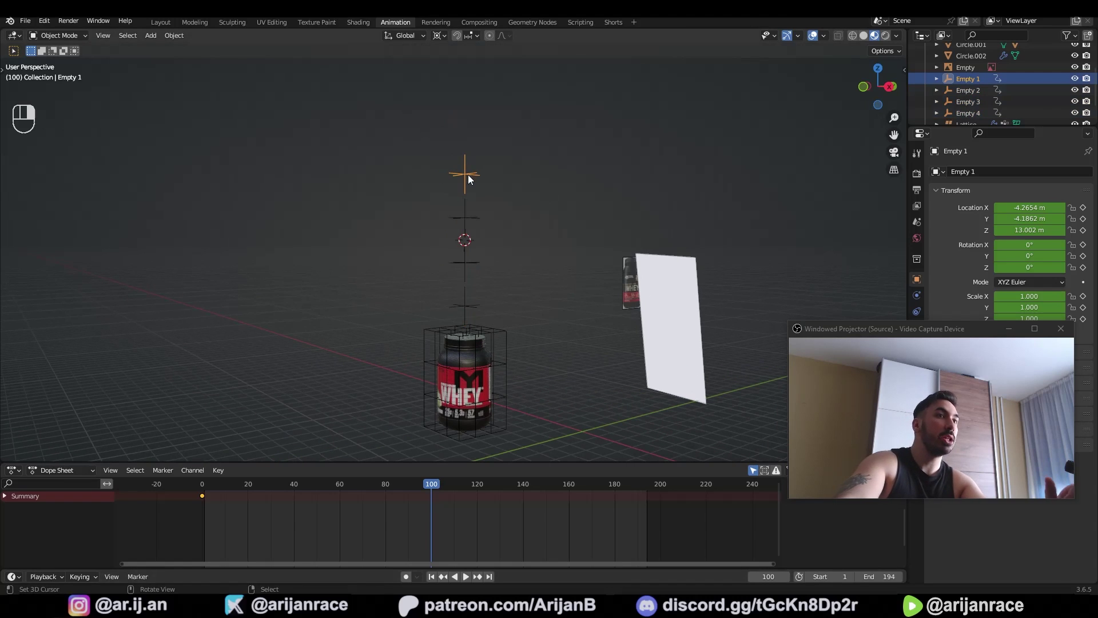
{"action": "left_click", "coordinate": [488, 36]}
{"action": "left_click", "coordinate": [503, 36]}
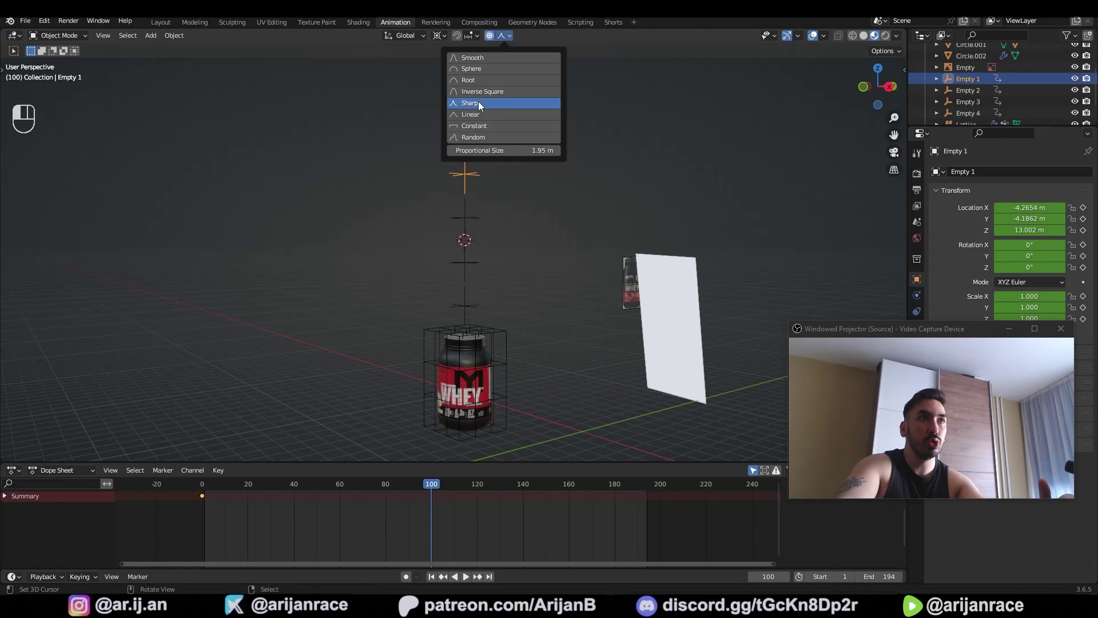
{"action": "left_click", "coordinate": [440, 36]}
{"action": "left_click", "coordinate": [457, 85]}
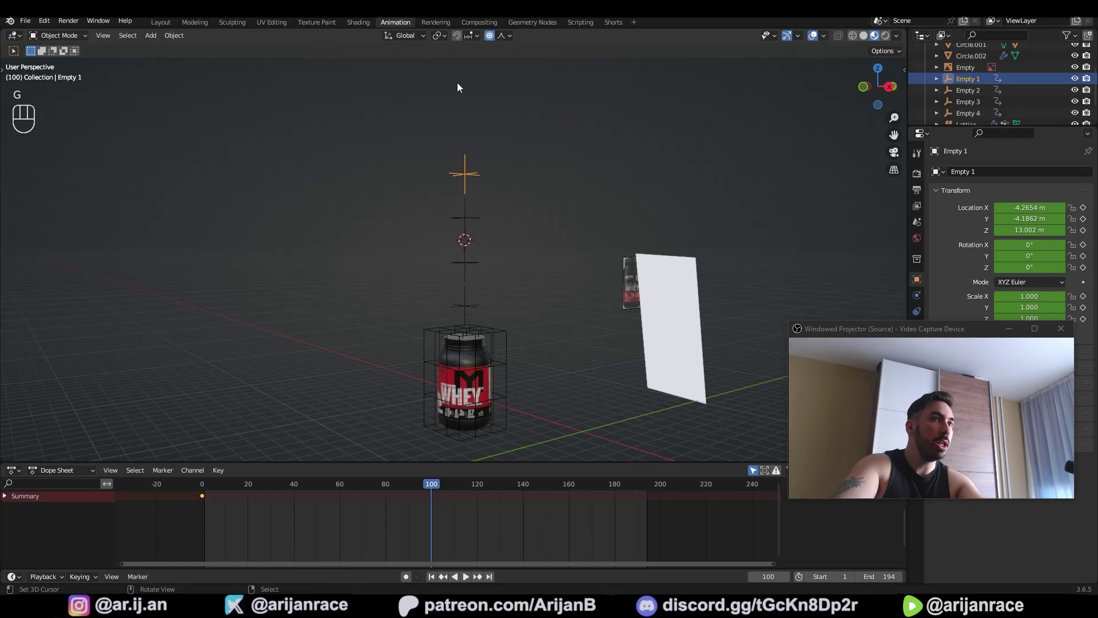
- Try moving the top empty with proportional editing while adjusting the proportional size to 7.4 m
{"action": "middle_click_drag", "start_coordinate": [479, 191], "coordinate": [468, 210]}
{"action": "key", "text": "g"}
{"action": "scroll", "coordinate": [490, 231], "scroll_direction": "down", "scroll_amount": 14}
{"action": "right_click", "coordinate": [488, 212]}
{"action": "key", "text": "g"}
{"action": "scroll", "coordinate": [486, 198], "scroll_direction": "down", "scroll_amount": 2}
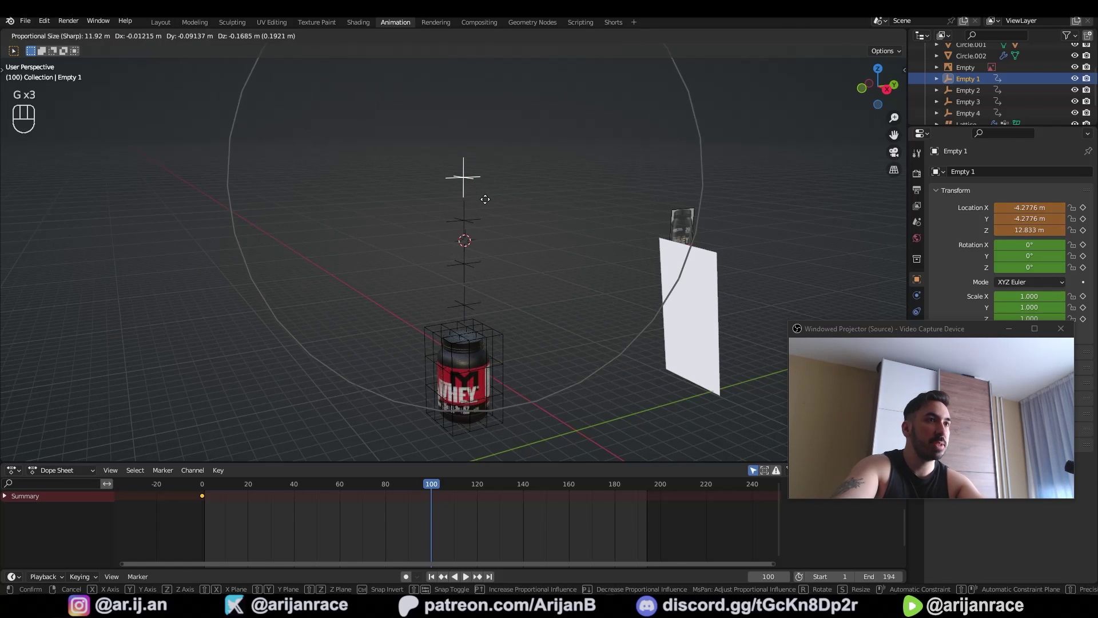
{"action": "scroll", "coordinate": [488, 197], "scroll_direction": "up", "scroll_amount": 7}
{"action": "scroll", "coordinate": [487, 197], "scroll_direction": "down", "scroll_amount": 2}
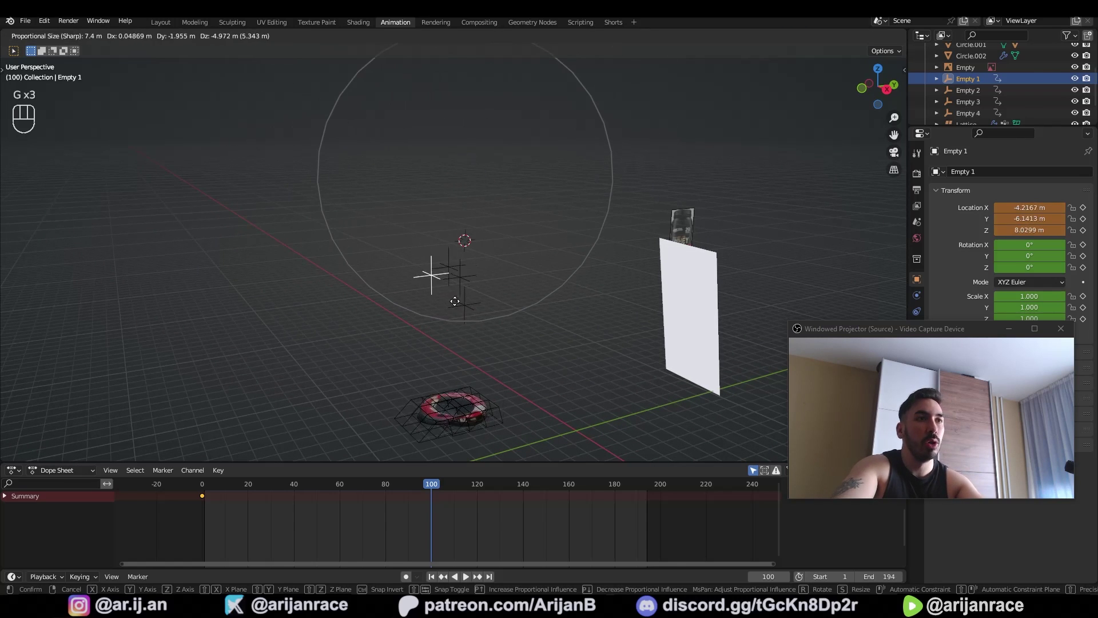
{"action": "right_click", "coordinate": [479, 252]}
- Switch the proportional falloff to Linear and rotate the top empty about 189° around the global Z axis to twist the jar
{"action": "left_click", "coordinate": [479, 115]}
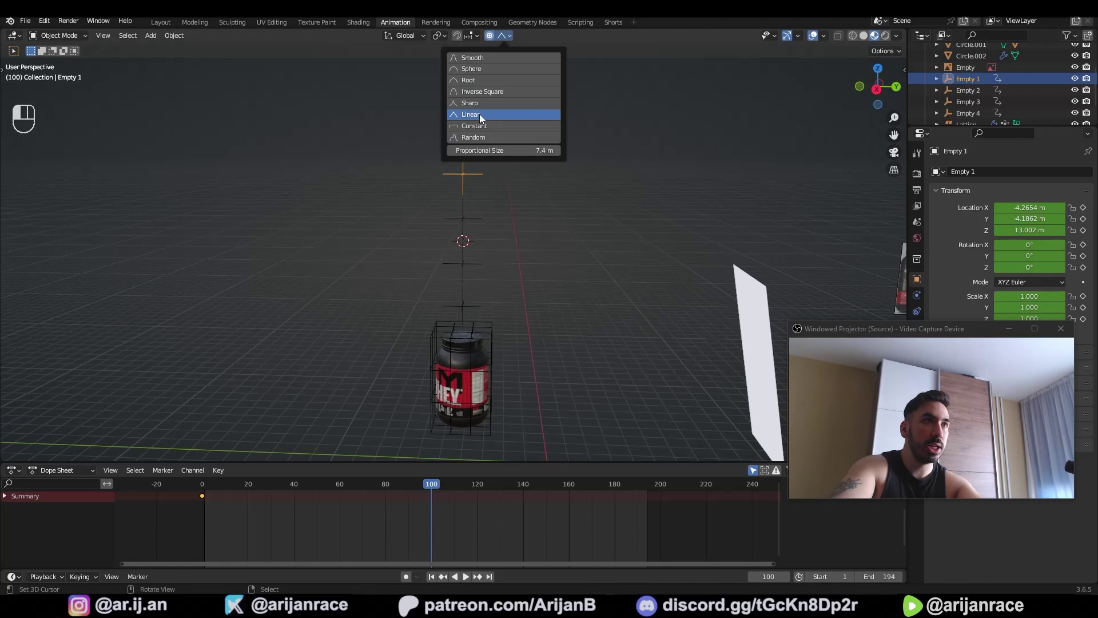
{"action": "key", "text": "r"}
{"action": "key", "text": "z"}
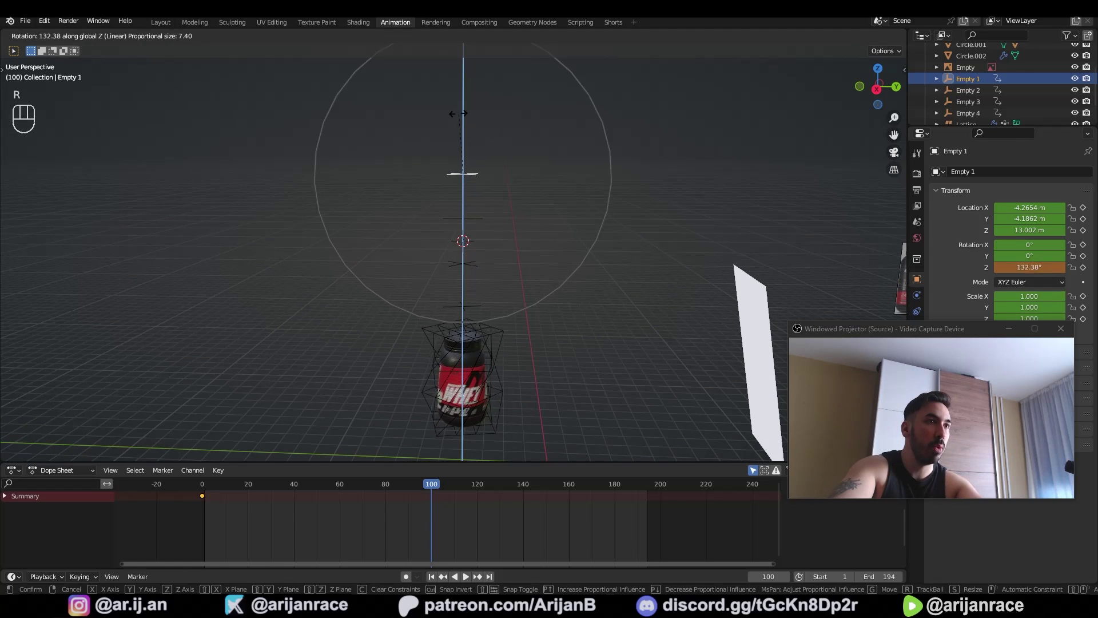
{"action": "right_click", "coordinate": [439, 115]}
{"action": "key", "text": "r"}
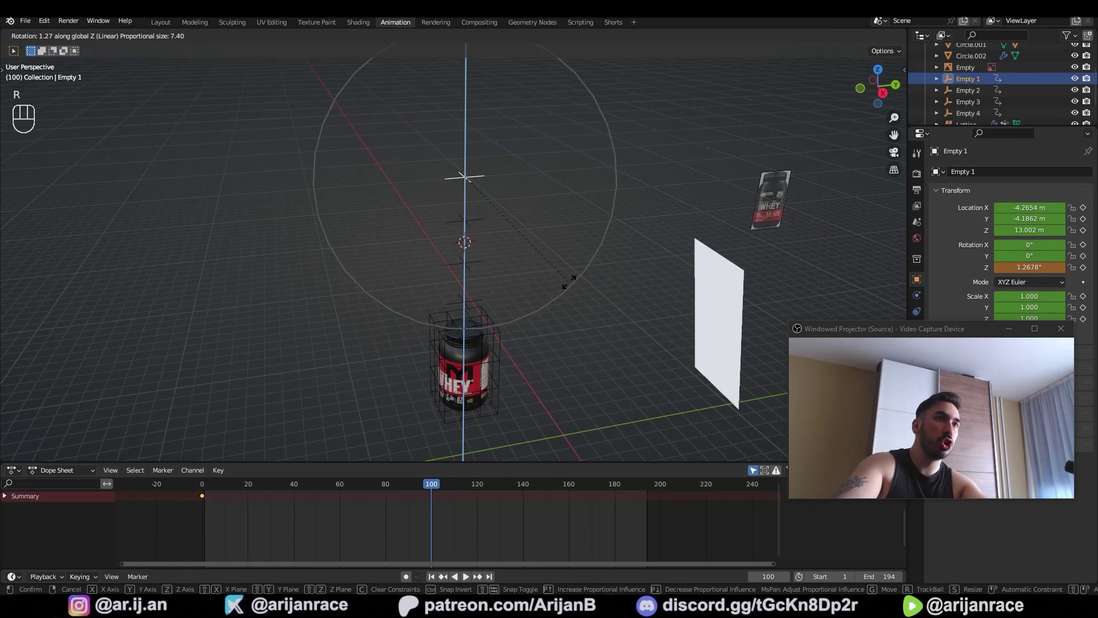
{"action": "right_click", "coordinate": [581, 109]}
{"action": "middle_click_drag", "start_coordinate": [581, 109], "coordinate": [589, 362]}
{"action": "key", "text": "r"}
{"action": "key", "text": "z"}
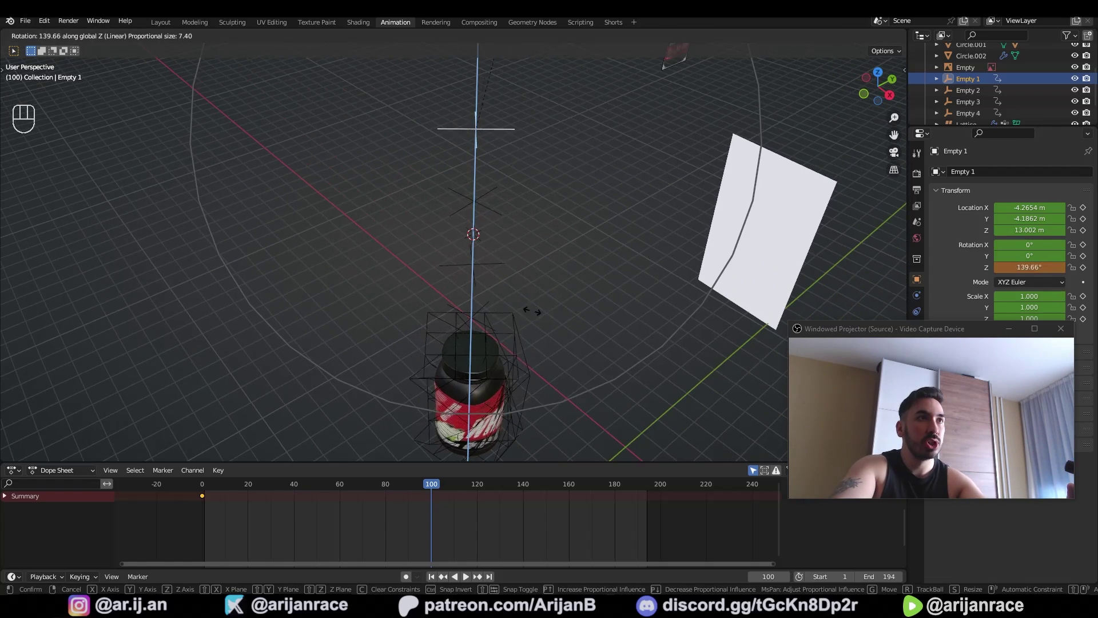
{"action": "left_click", "coordinate": [411, 413]}
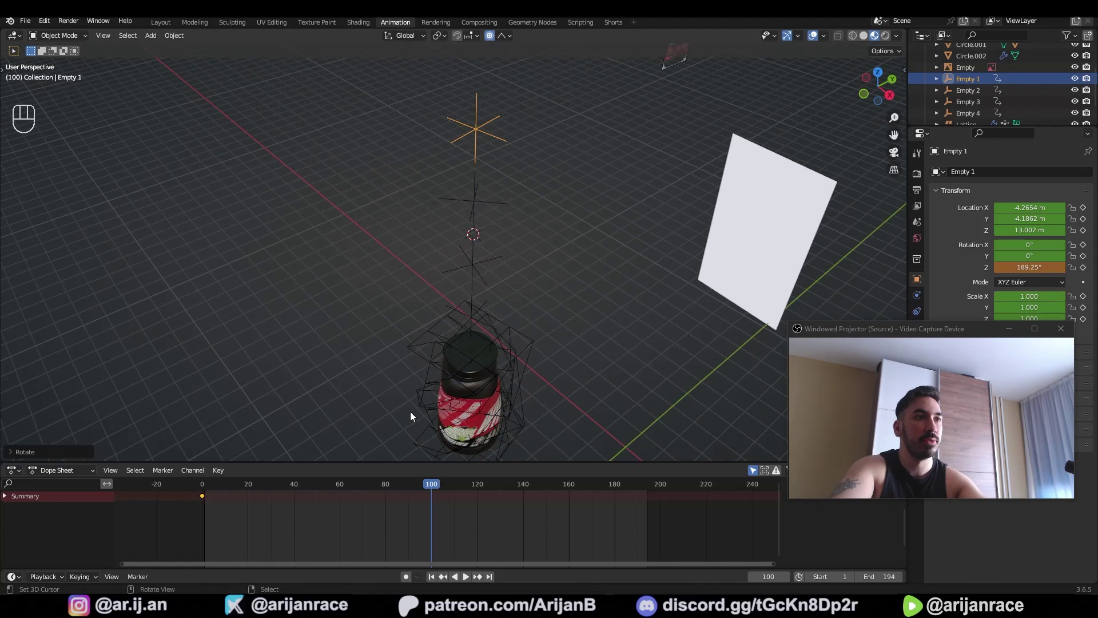
- Box-select the four empties and insert location, rotation and scale keyframes at frame 100
{"action": "middle_click_drag", "start_coordinate": [410, 413], "coordinate": [496, 345]}
{"action": "scroll", "coordinate": [497, 344], "scroll_direction": "down", "scroll_amount": 4}
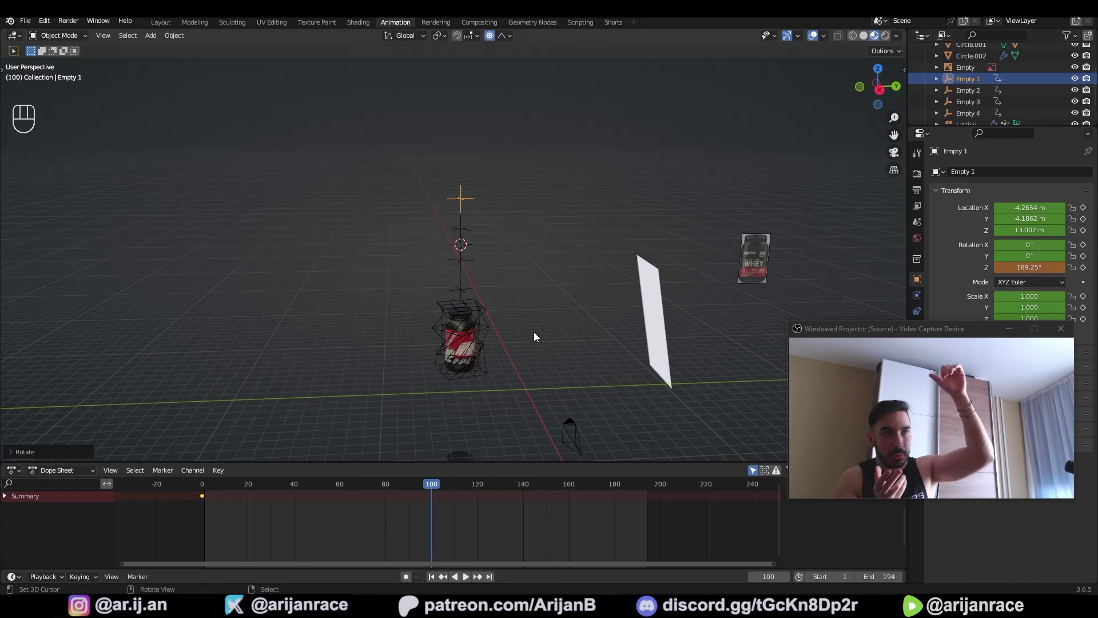
{"action": "middle_click_drag", "start_coordinate": [467, 244], "coordinate": [464, 238]}
{"action": "key", "text": "b"}
{"action": "left_click_drag", "start_coordinate": [447, 219], "coordinate": [474, 286]}
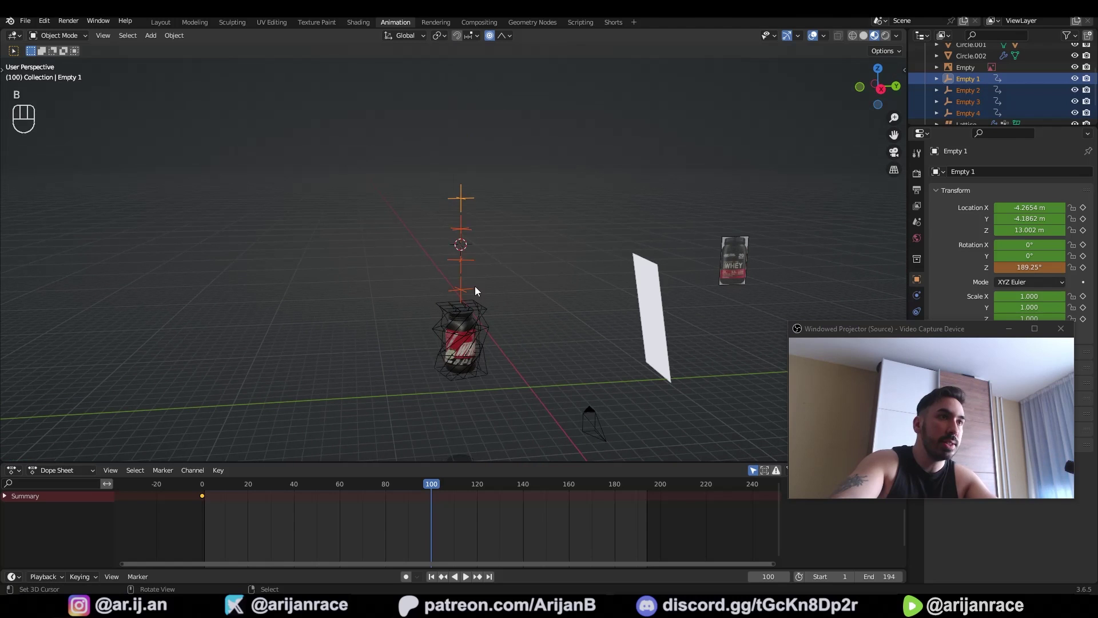
{"action": "key", "text": "i"}
{"action": "left_click", "coordinate": [504, 286]}
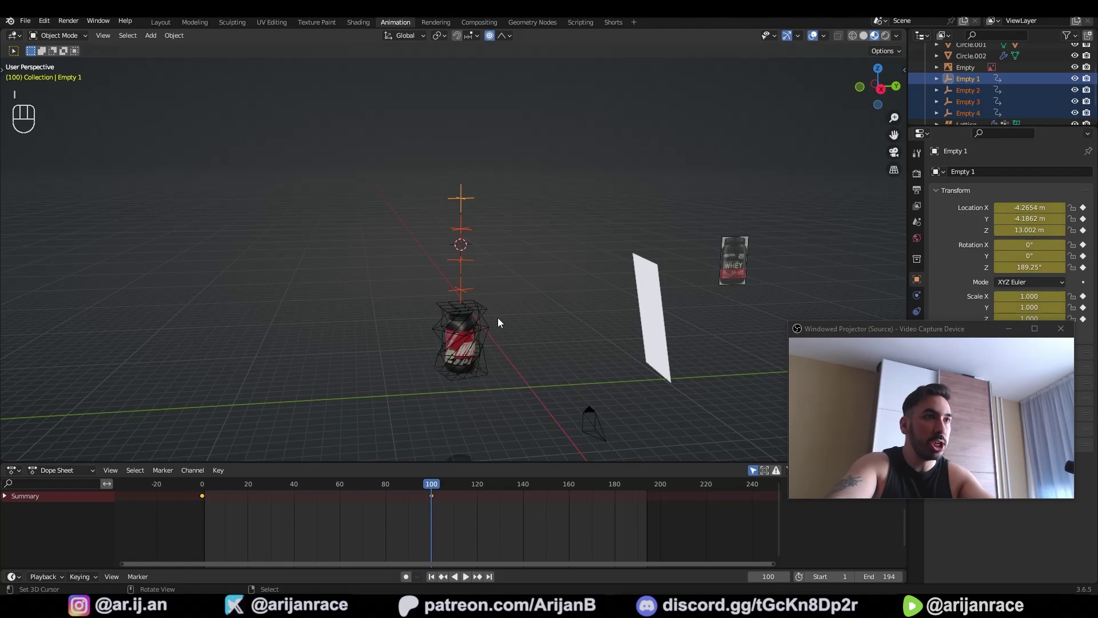
- Play the animation from frame 0 to check the jar's twist
{"action": "left_click_drag", "start_coordinate": [433, 484], "coordinate": [203, 485]}
{"action": "key", "text": "space"}
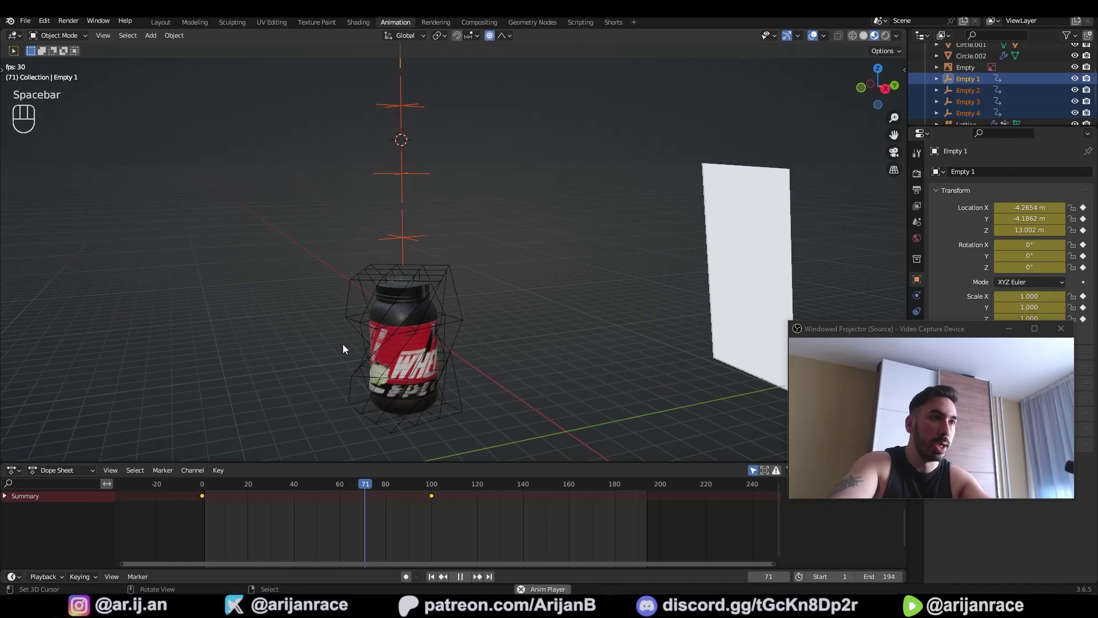
{"action": "key", "text": "space"}
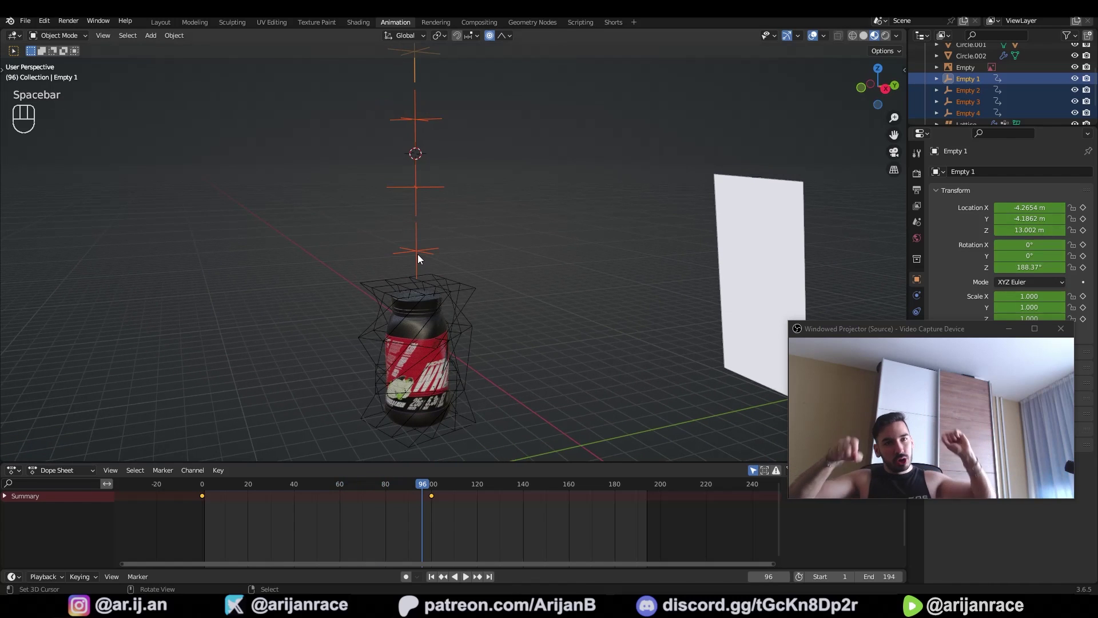
- Select the lowest empty and snap the 3D cursor to it
{"action": "middle_click_drag", "start_coordinate": [418, 255], "coordinate": [448, 217]}
{"action": "right_click", "coordinate": [433, 263]}
{"action": "key", "text": "shift+s"}
{"action": "left_click", "coordinate": [434, 284]}
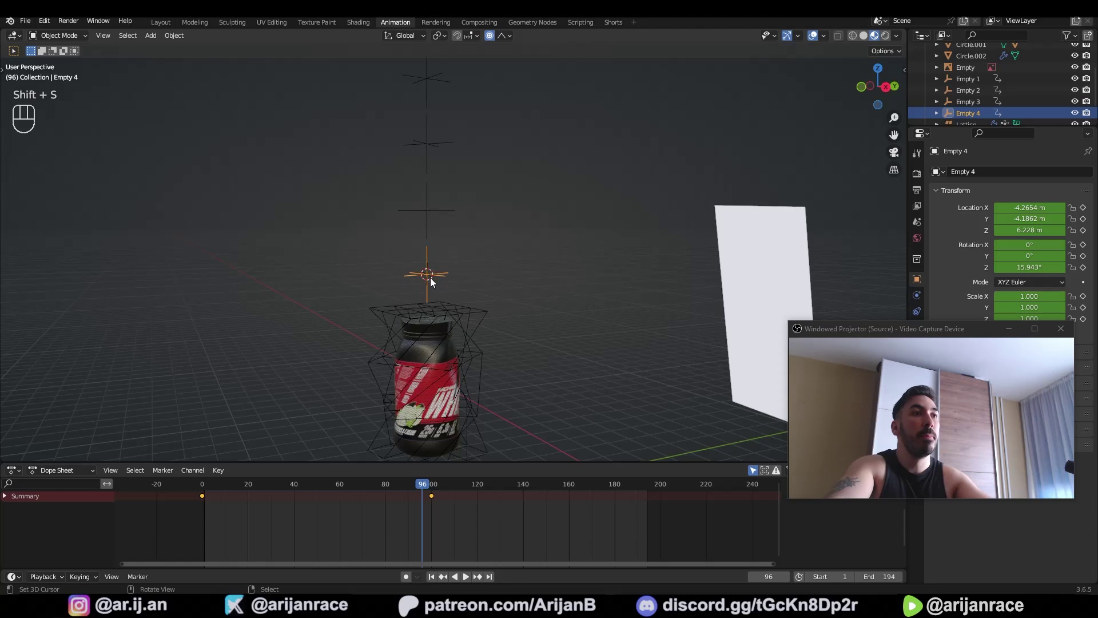
- Box-select the three upper empties, turn off proportional editing and set the pivot point to 3D Cursor
{"action": "scroll", "coordinate": [430, 277], "scroll_direction": "down", "scroll_amount": 3}
{"action": "key", "text": "a"}
{"action": "key", "text": "a"}
{"action": "key", "text": "b"}
{"action": "left_click_drag", "start_coordinate": [411, 111], "coordinate": [461, 245]}
{"action": "left_click", "coordinate": [490, 35]}
{"action": "left_click", "coordinate": [437, 36]}
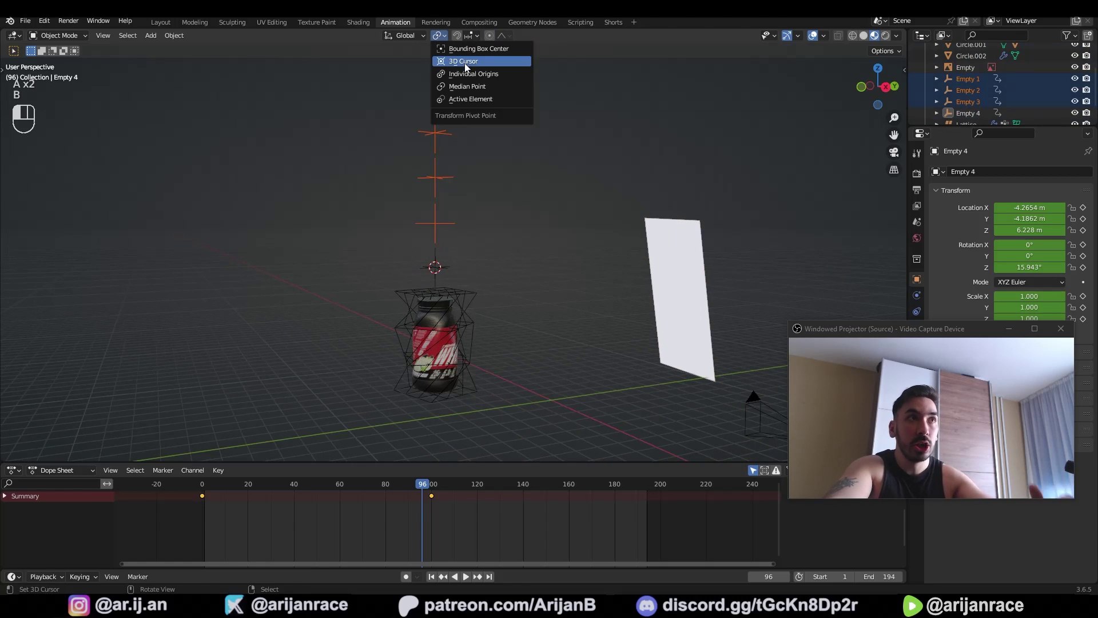
{"action": "left_click", "coordinate": [458, 74]}
- At frame 100, restrict transforms to locations only and scale the three upper empties down along global Z toward the 3D cursor
{"action": "scroll", "coordinate": [351, 487], "scroll_direction": "up", "scroll_amount": 5}
{"action": "left_click_drag", "start_coordinate": [352, 486], "coordinate": [389, 488]}
{"action": "scroll", "coordinate": [379, 497], "scroll_direction": "up", "scroll_amount": 2}
{"action": "scroll", "coordinate": [525, 361], "scroll_direction": "up", "scroll_amount": 3}
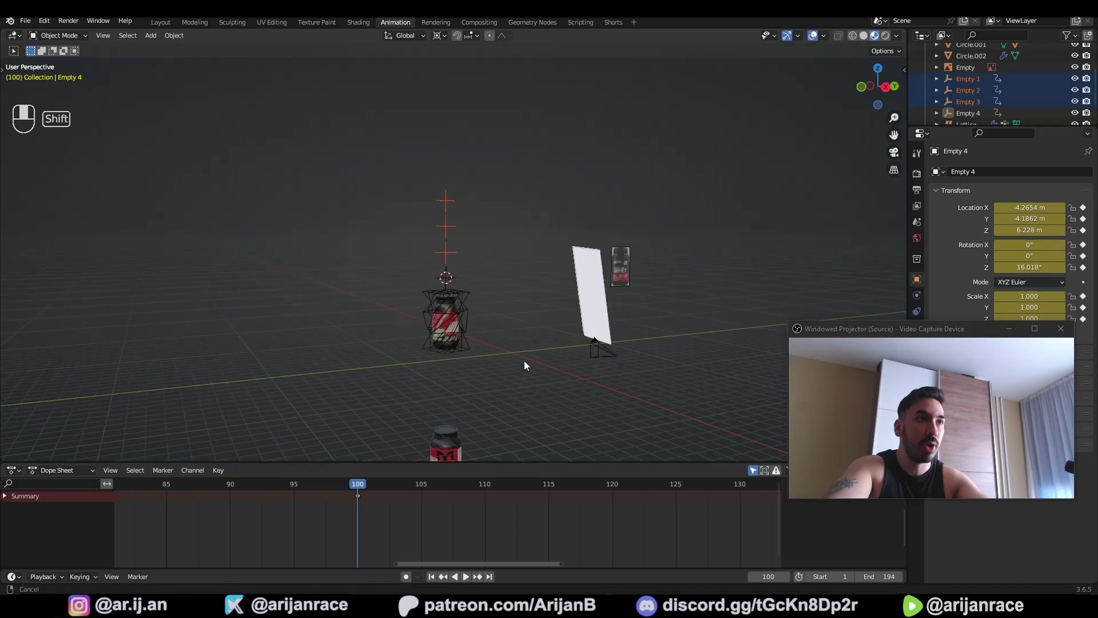
{"action": "left_click", "coordinate": [883, 51]}
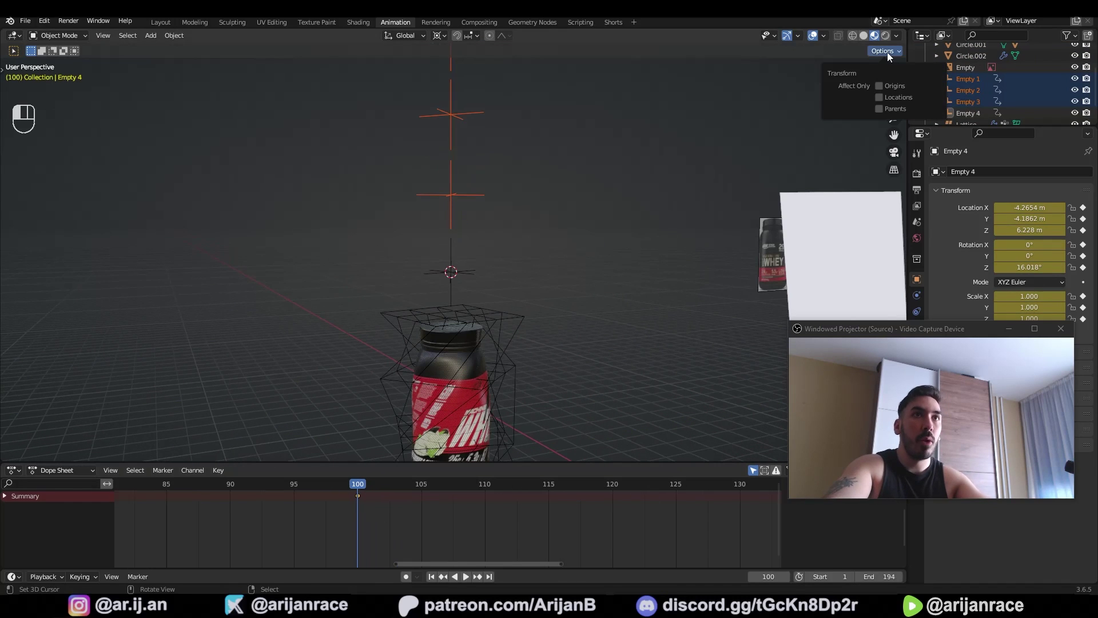
{"action": "left_click", "coordinate": [880, 98]}
{"action": "scroll", "coordinate": [675, 263], "scroll_direction": "down", "scroll_amount": 2}
{"action": "key", "text": "s"}
{"action": "key", "text": "z"}
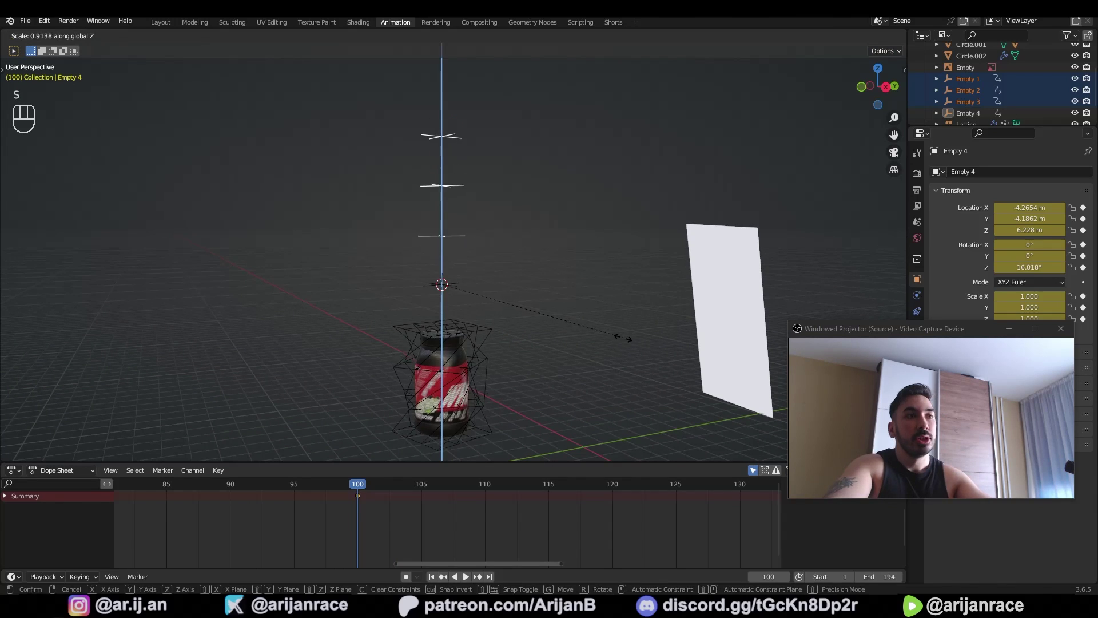
{"action": "left_click", "coordinate": [571, 320]}
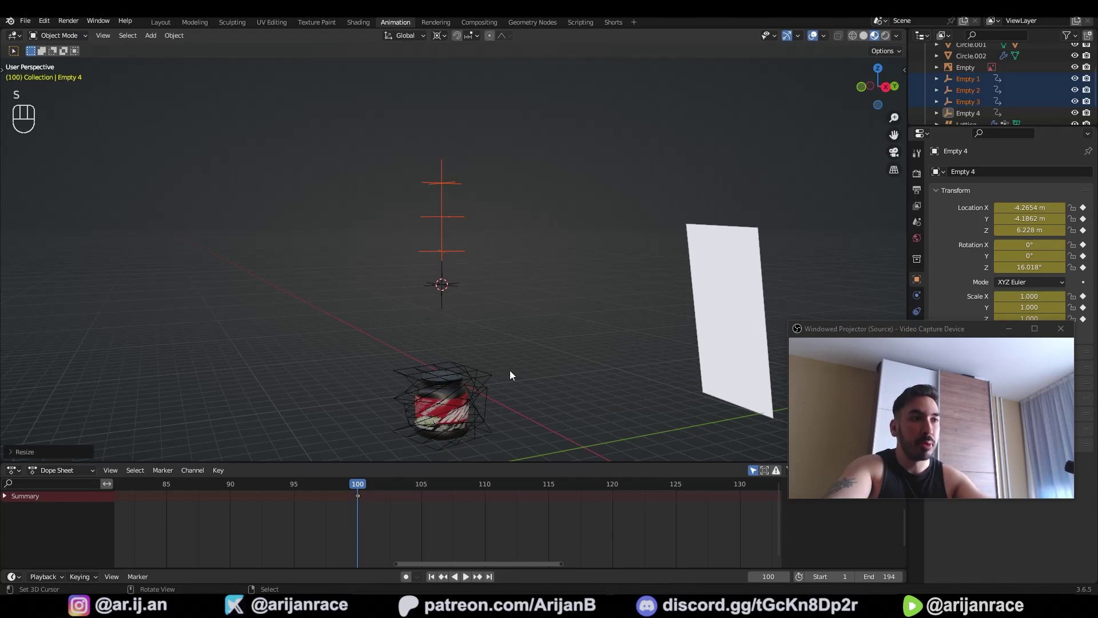
- Add the lowest empty to the selection and insert location, rotation and scale keyframes for all four empties at frame 100
{"action": "middle_click_drag", "start_coordinate": [512, 375], "coordinate": [535, 318]}
{"action": "key", "text": "i"}
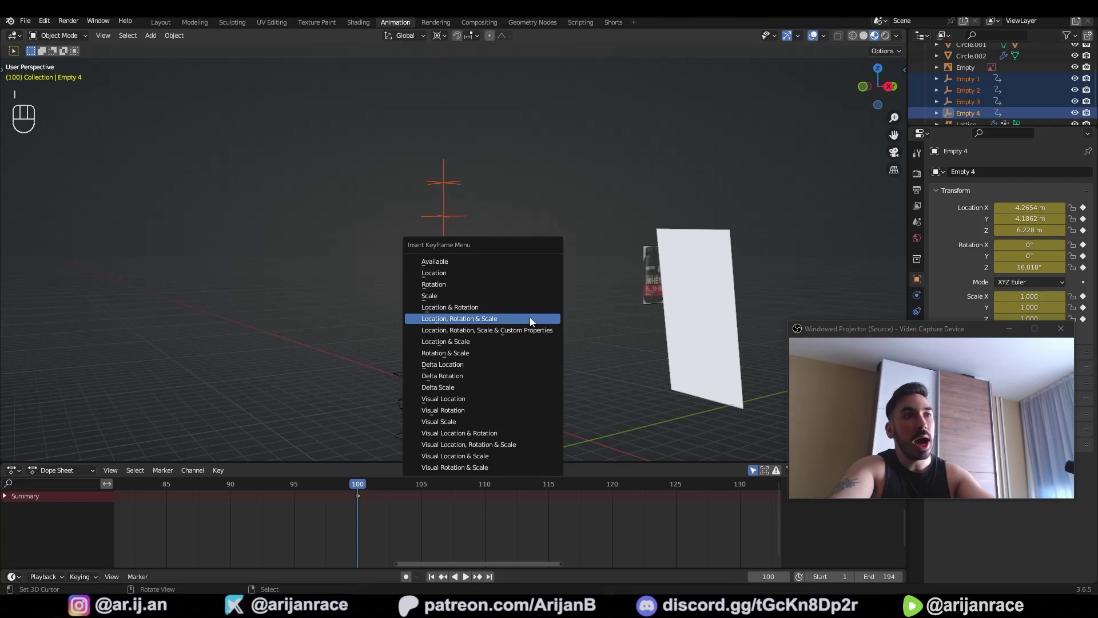
{"action": "left_click", "coordinate": [513, 319]}
- Play the animation from frame 0 to check the combined twist and squash of the jar
{"action": "key", "text": "shift+Left"}
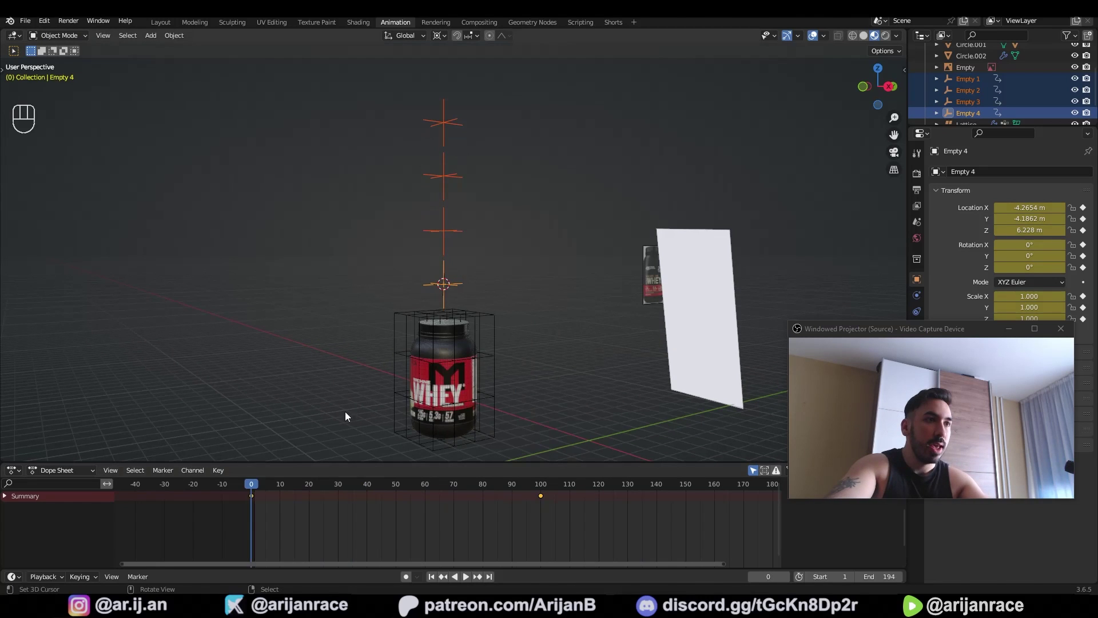
{"action": "key", "text": "space"}
{"action": "left_click", "coordinate": [581, 366]}
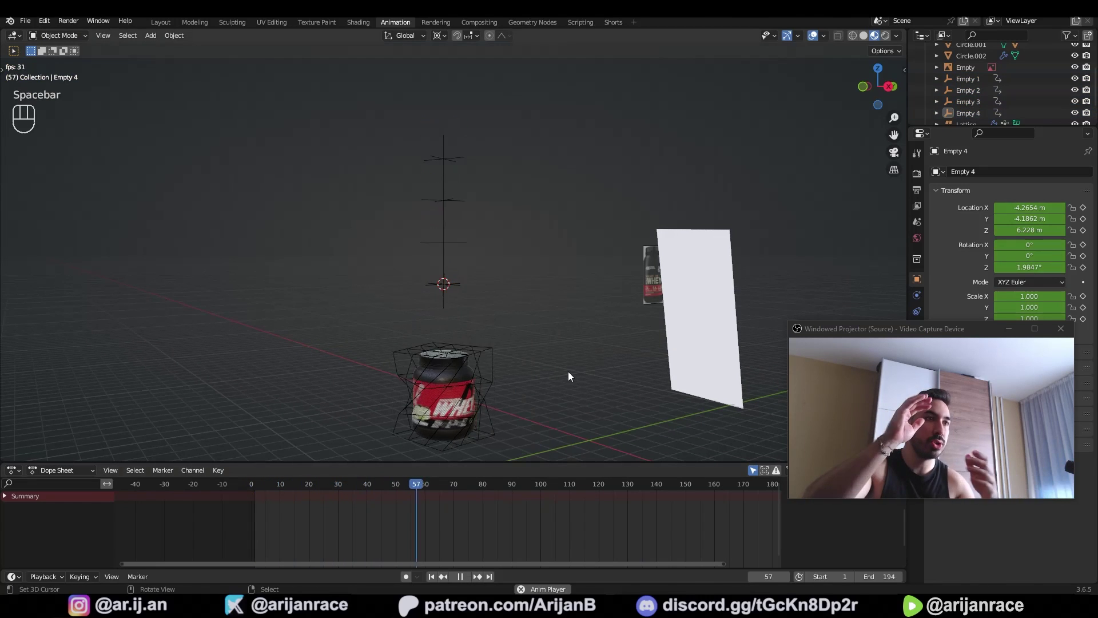
{"action": "key", "text": "space"}
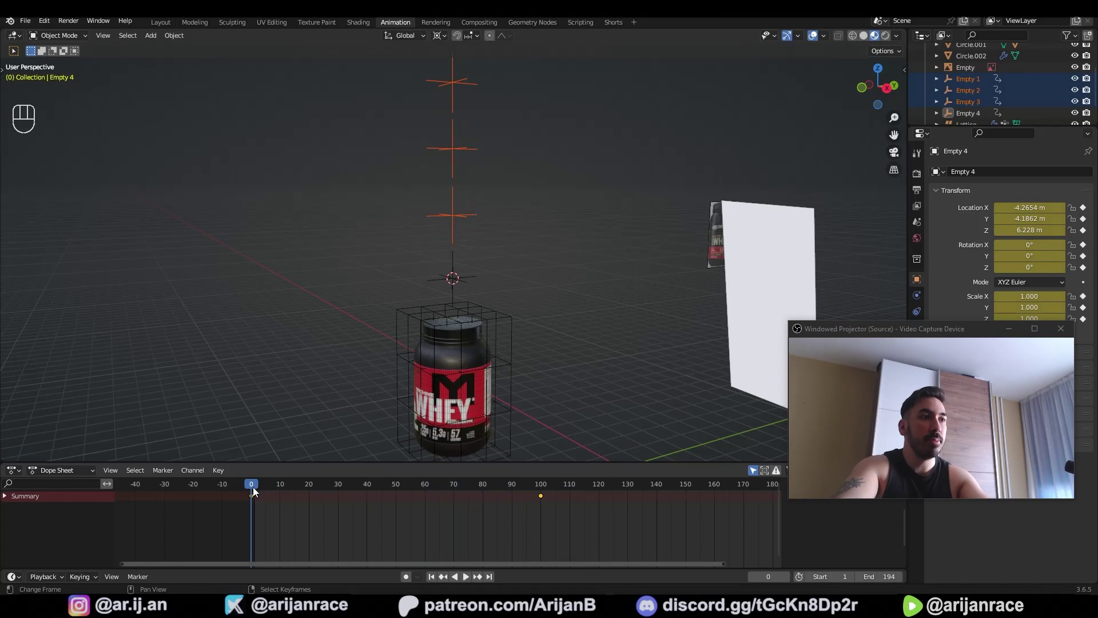
- Go to frame 100 and select the two middle empties
{"action": "left_click_drag", "start_coordinate": [253, 486], "coordinate": [541, 507]}
{"action": "middle_click_drag", "start_coordinate": [517, 443], "coordinate": [461, 267]}
{"action": "left_click", "coordinate": [466, 263]}
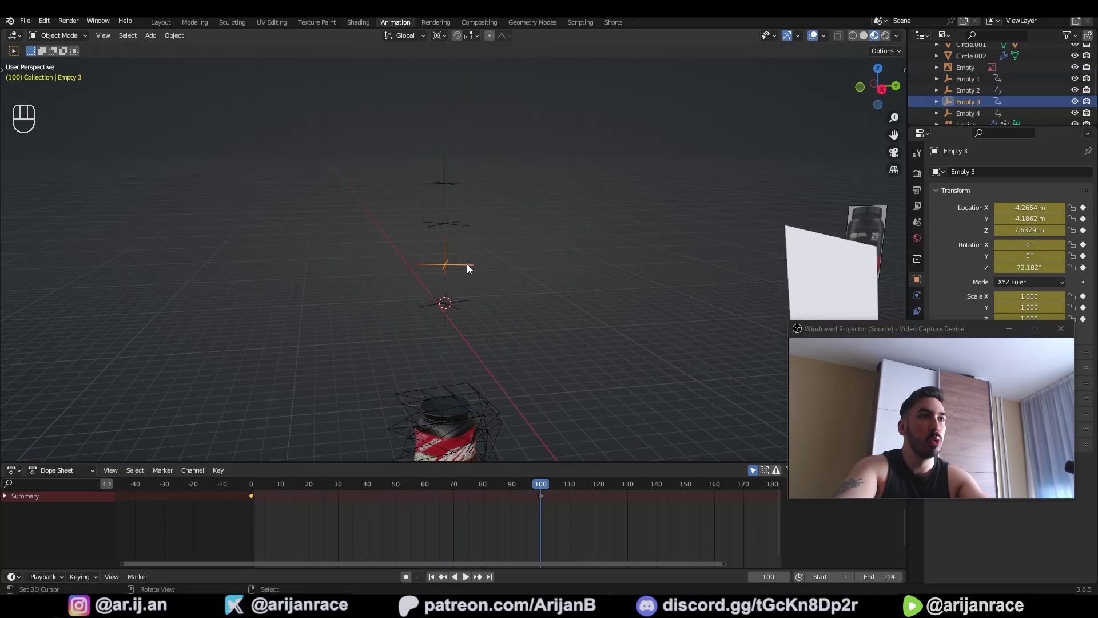
{"action": "left_click", "coordinate": [461, 233], "text": "shift"}
{"action": "middle_click_drag", "start_coordinate": [463, 219], "coordinate": [512, 311]}
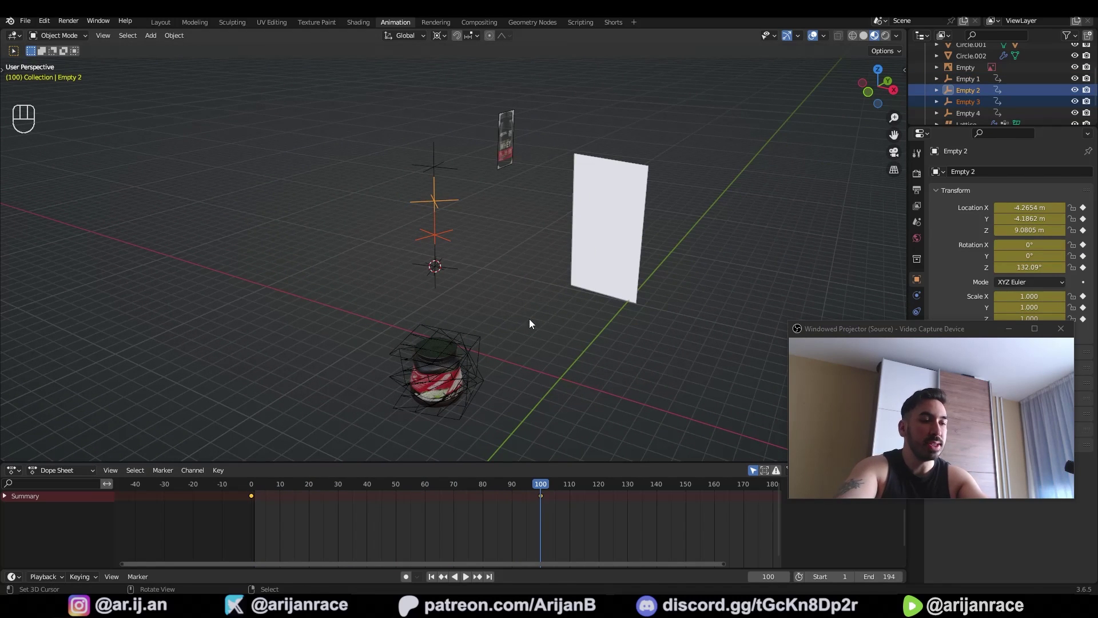
{"action": "key", "text": "s"}
{"action": "key", "text": "shift"}
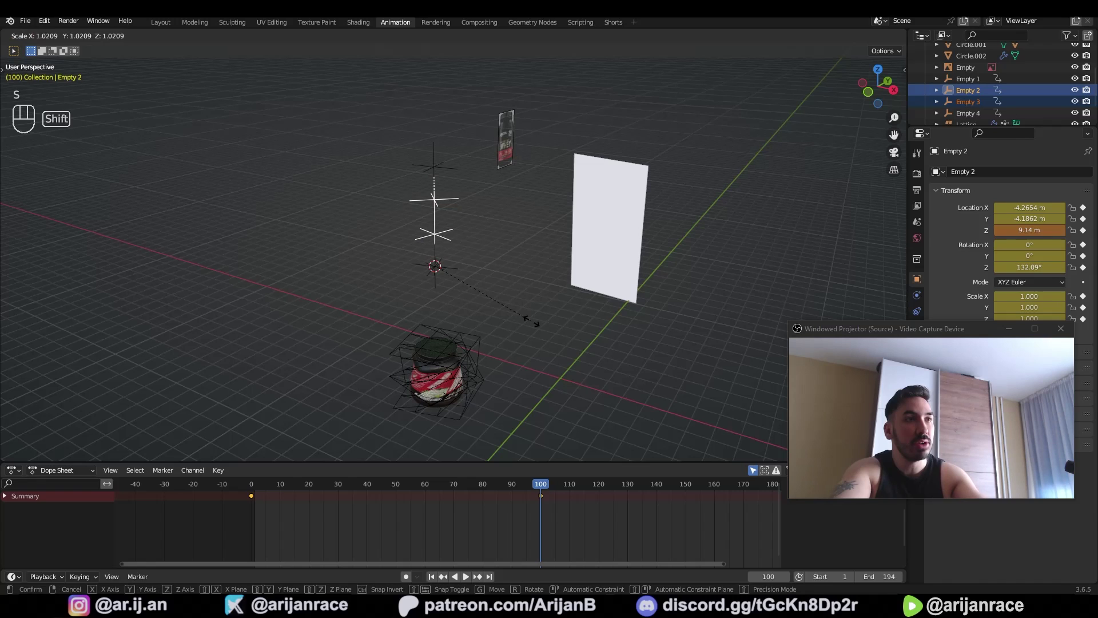
{"action": "key", "text": "shift+z"}
{"action": "left_click", "coordinate": [452, 278]}
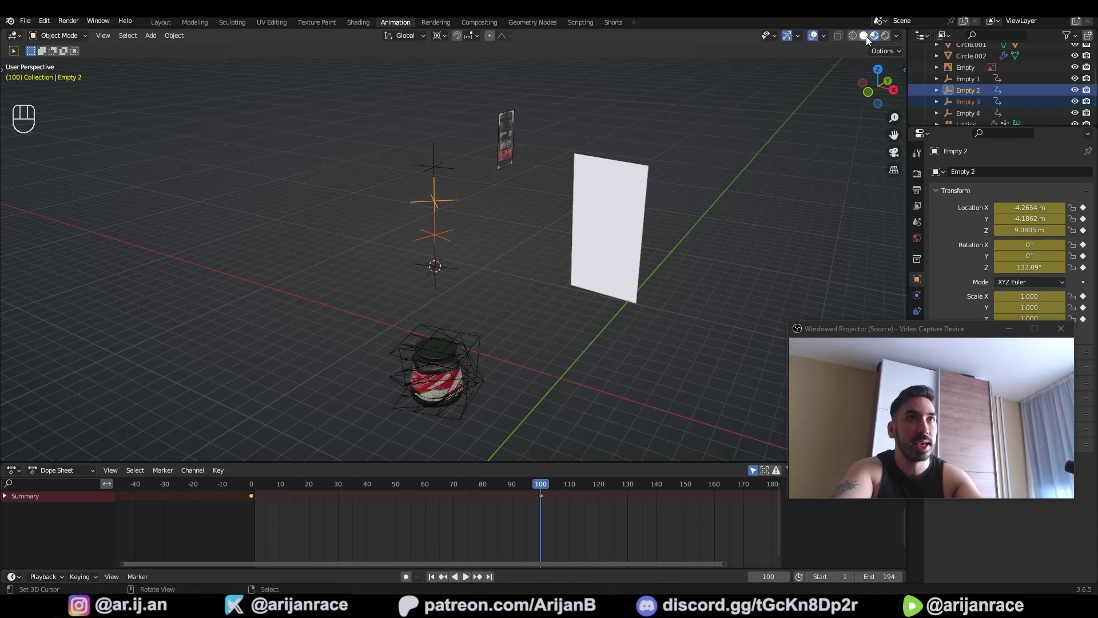
- Turn off the locations-only restriction and scale the two middle empties to about 0.429 in X and Y, excluding Z
{"action": "left_click", "coordinate": [883, 51]}
{"action": "left_click", "coordinate": [881, 98]}
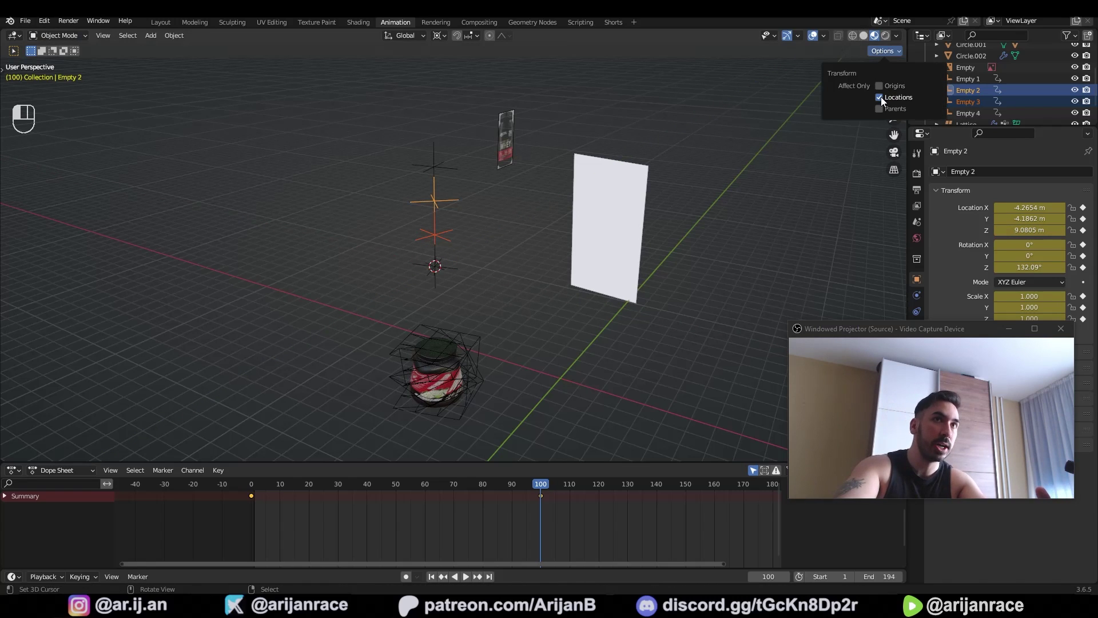
{"action": "key", "text": "s"}
{"action": "key", "text": "shift+z"}
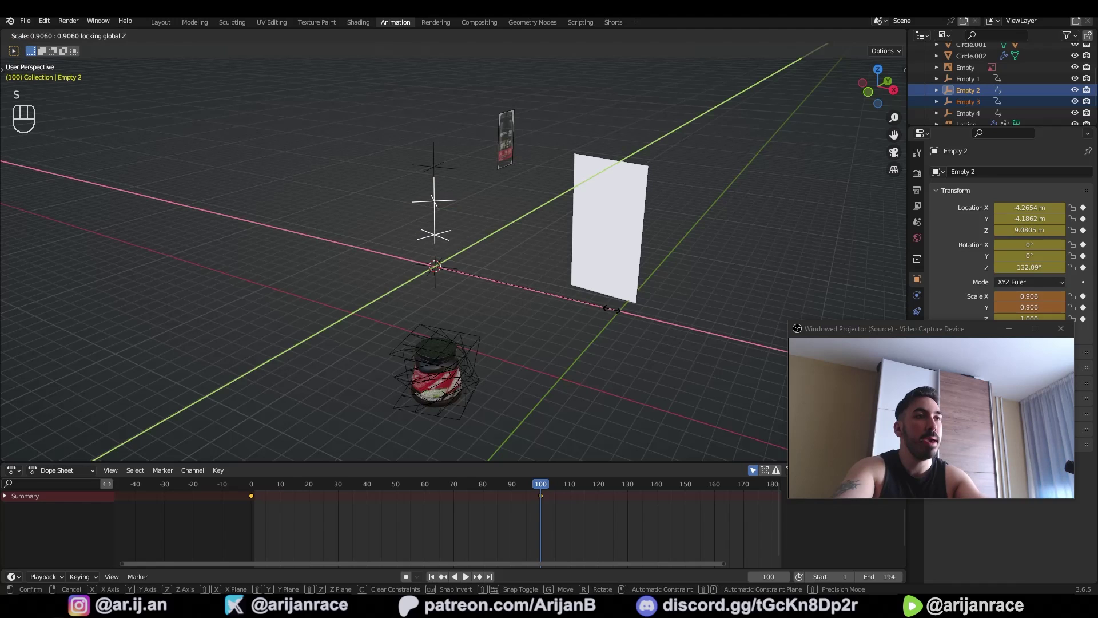
{"action": "left_click", "coordinate": [517, 293]}
- Insert location, rotation and scale keyframes for the two scaled middle empties at frame 100
{"action": "middle_click_drag", "start_coordinate": [518, 293], "coordinate": [565, 446]}
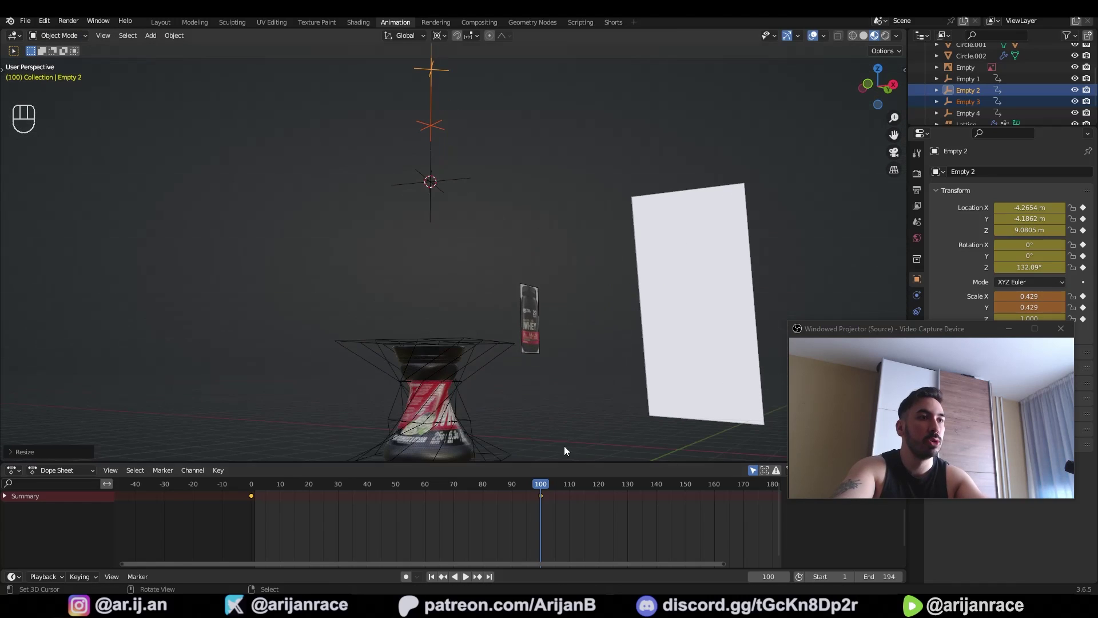
{"action": "key", "text": "i"}
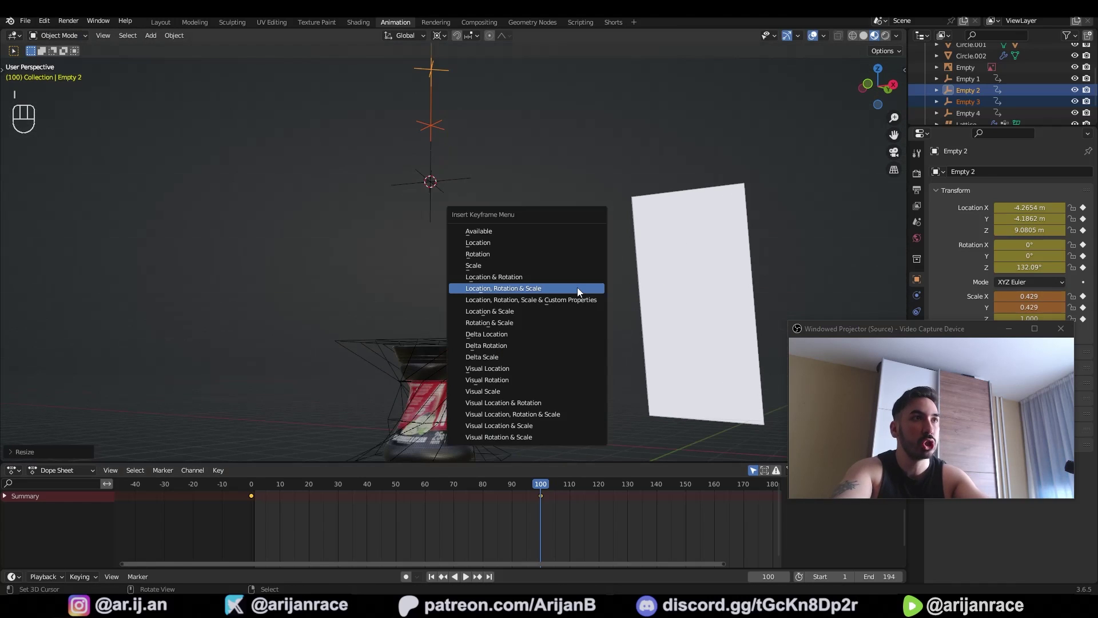
{"action": "left_click", "coordinate": [578, 288]}
- Play and scrub the timeline between frames 0 and 101 to check the jar's twist, squash and pinch
{"action": "key", "text": "space"}
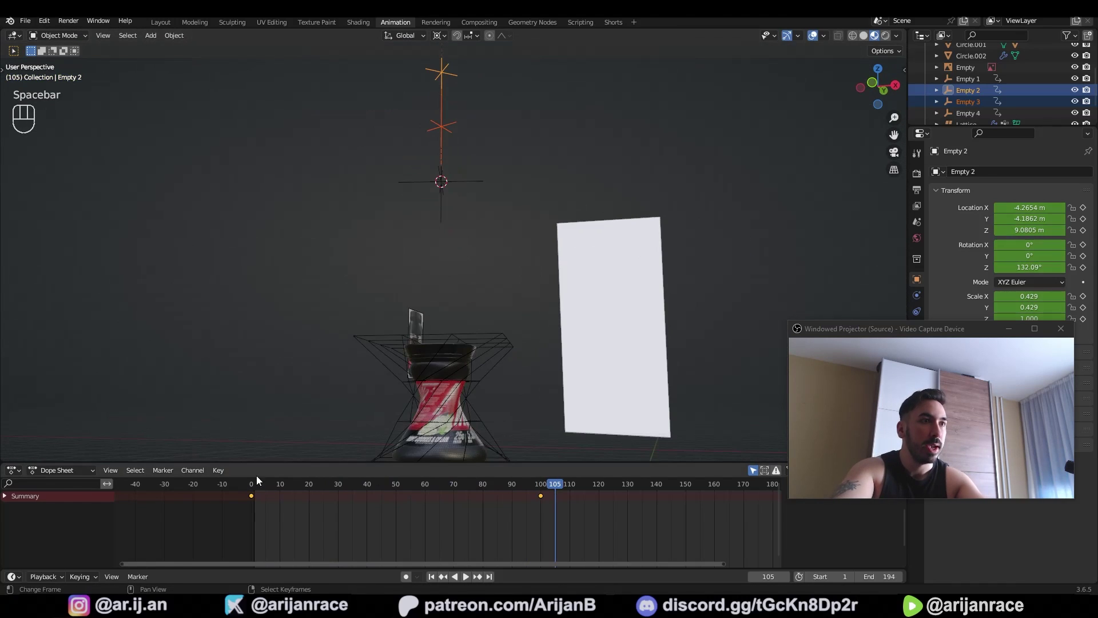
{"action": "left_click", "coordinate": [235, 489]}
{"action": "left_click_drag", "start_coordinate": [234, 489], "coordinate": [534, 513]}
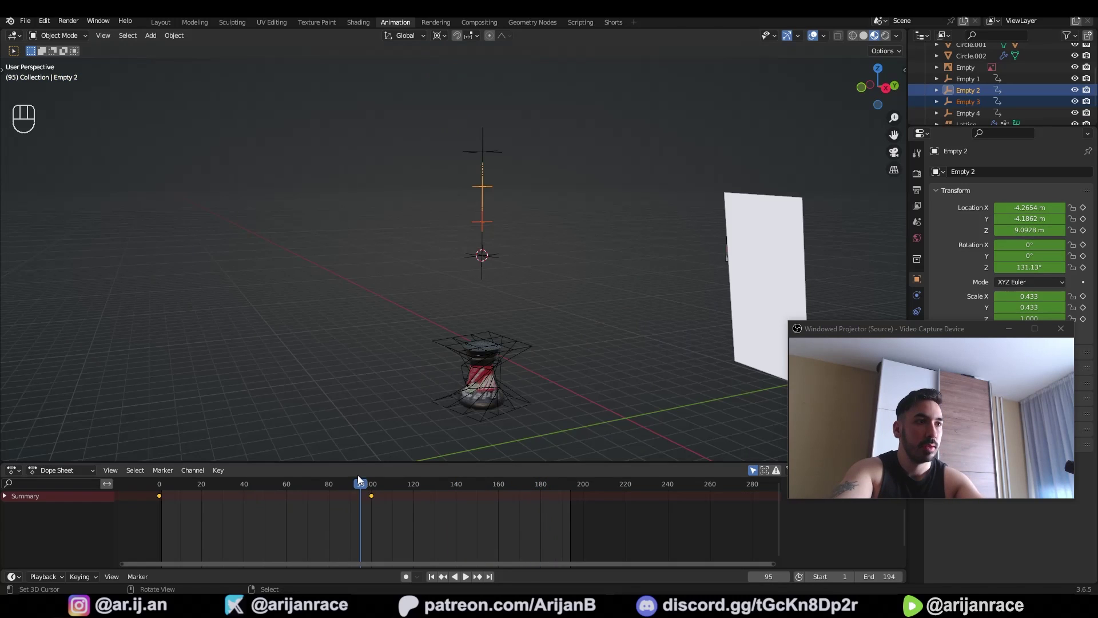
{"action": "left_click_drag", "start_coordinate": [359, 477], "coordinate": [373, 490]}
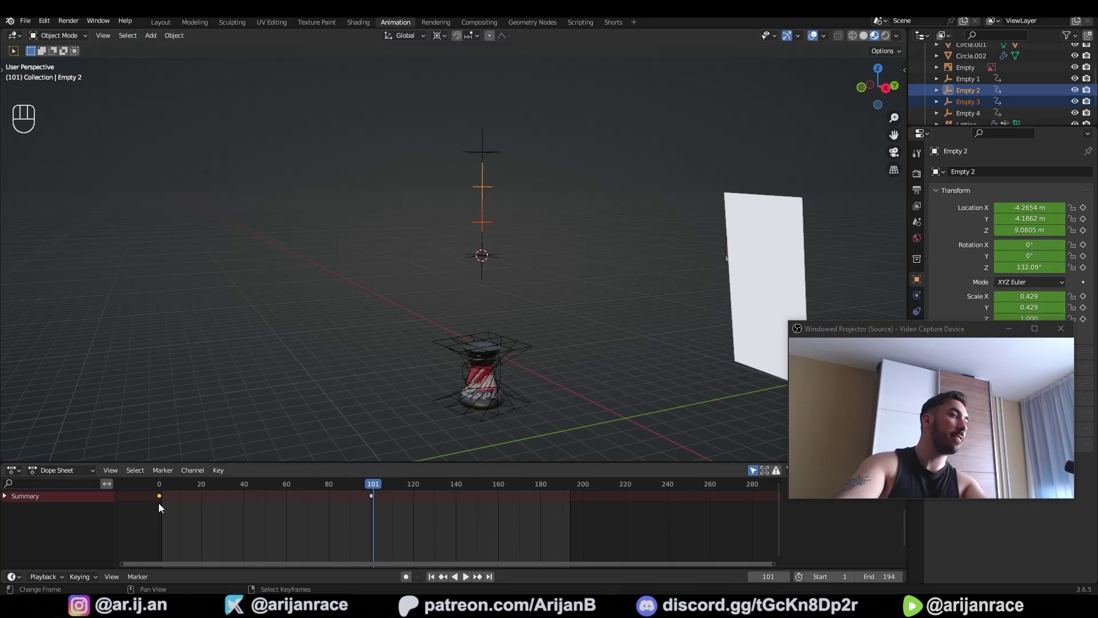
- Select all four empties and duplicate their frame 0 keyframes to the end of the timeline at frame 194
{"action": "key", "text": "a"}
{"action": "key", "text": "a"}
{"action": "key", "text": "b"}
{"action": "left_click_drag", "start_coordinate": [434, 119], "coordinate": [514, 253]}
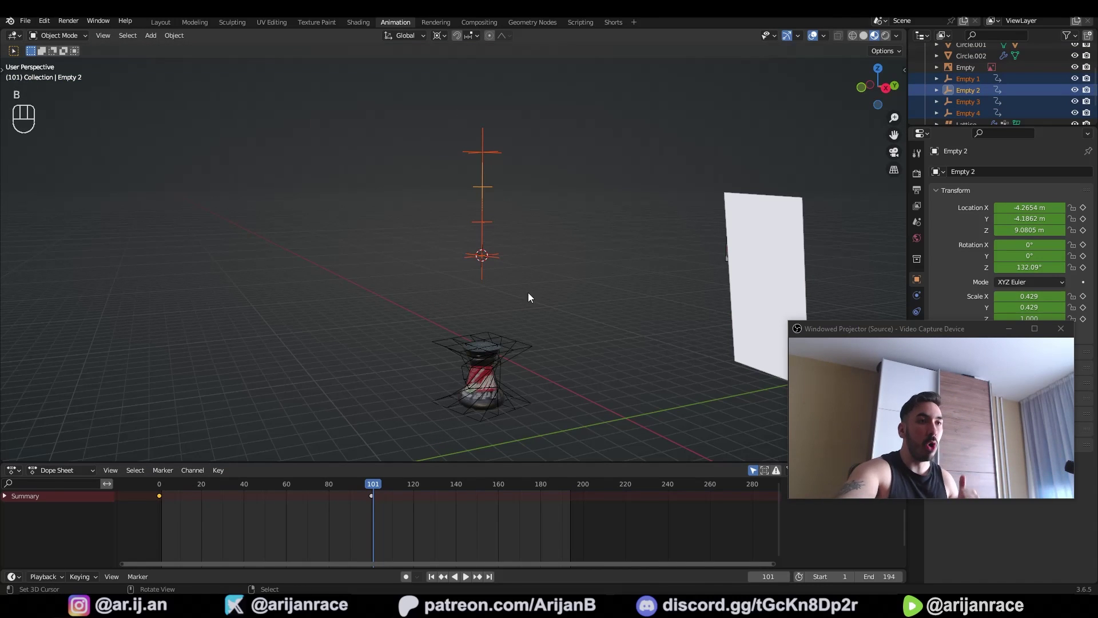
{"action": "key", "text": "shift+d"}
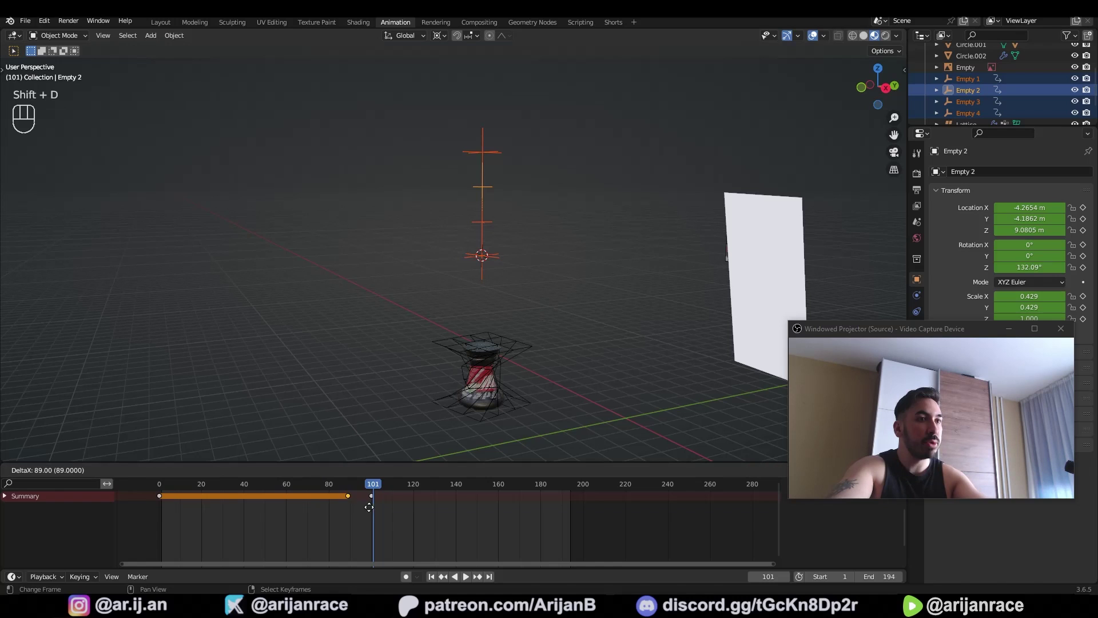
{"action": "left_click", "coordinate": [565, 505]}
{"action": "left_click_drag", "start_coordinate": [160, 493], "coordinate": [371, 504]}
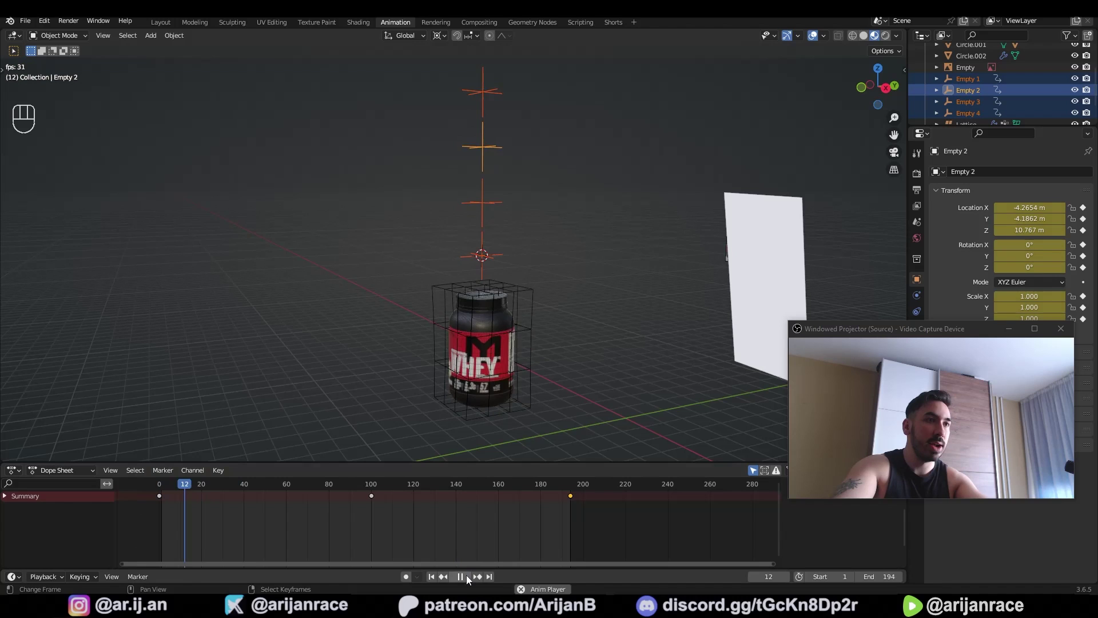
- Play the full animation from frame 0 and inspect the jar's deformation and return up close from several sides
{"action": "key", "text": "space"}
{"action": "key", "text": "space"}
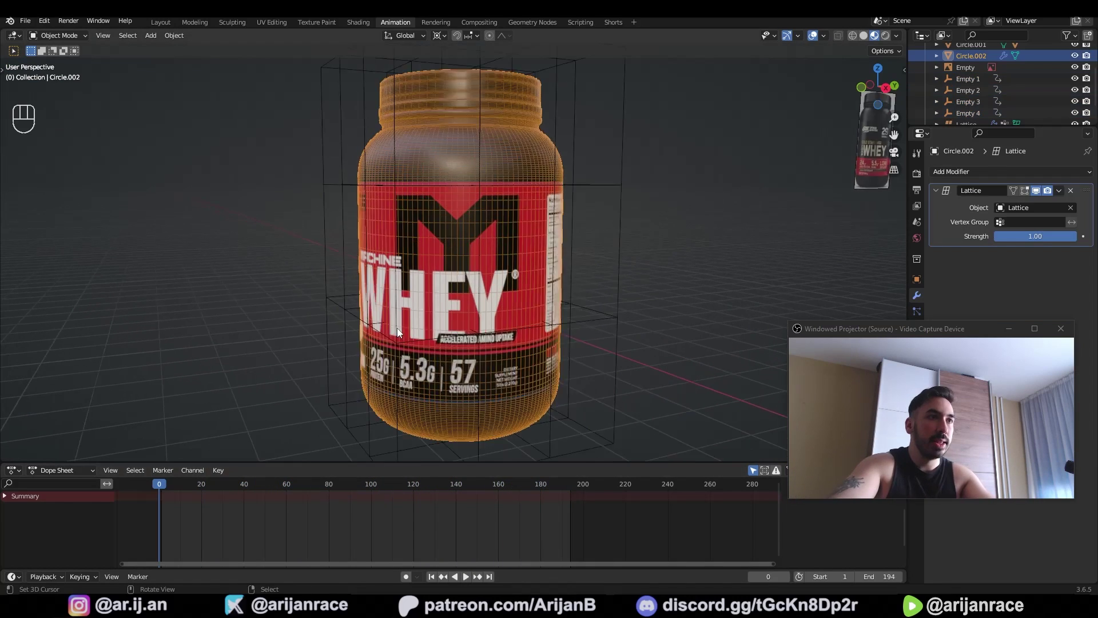
{"action": "key", "text": "space"}
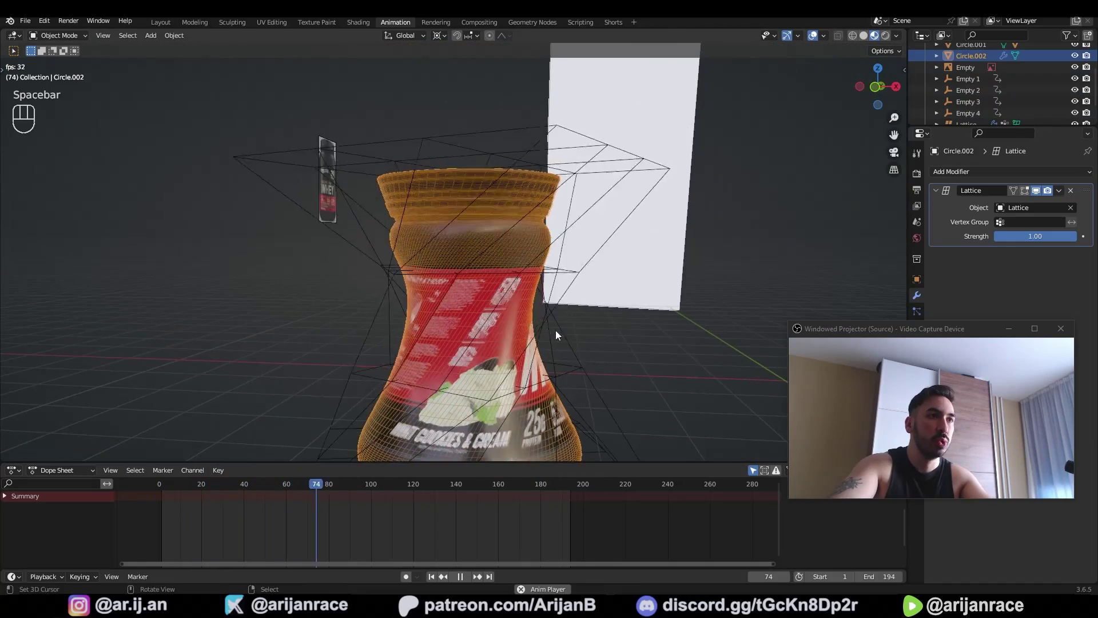
{"action": "middle_click_drag", "start_coordinate": [485, 339], "coordinate": [475, 348]}
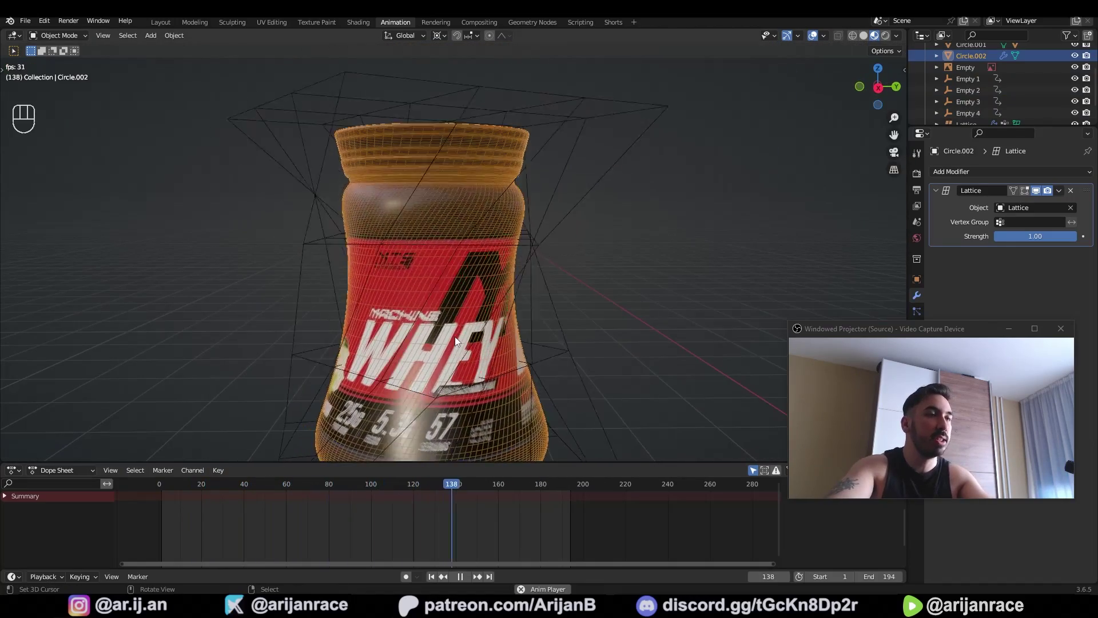
{"action": "key", "text": "space"}
{"action": "key", "text": "space"}
{"action": "key", "text": "space"}
{"action": "key", "text": "space"}
{"action": "key", "text": "space"}
{"action": "key", "text": "space"}
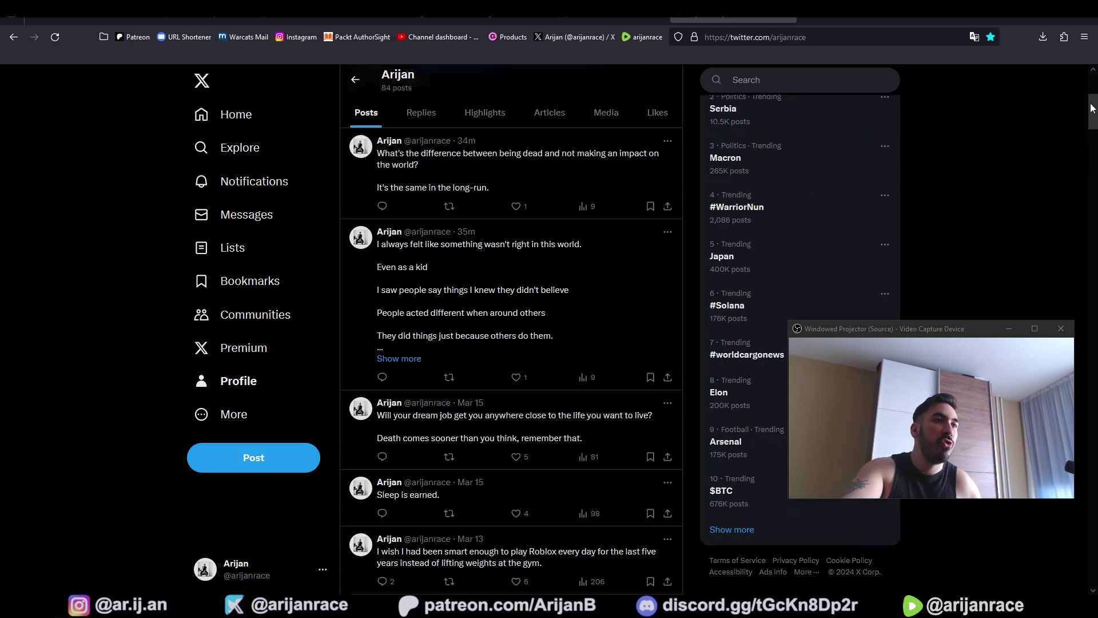
- Look through the posts on the X profile and the Warcats Discord server's general channel, and return to Blender
{"action": "scroll", "coordinate": [511, 326], "scroll_direction": "down", "scroll_amount": 15}
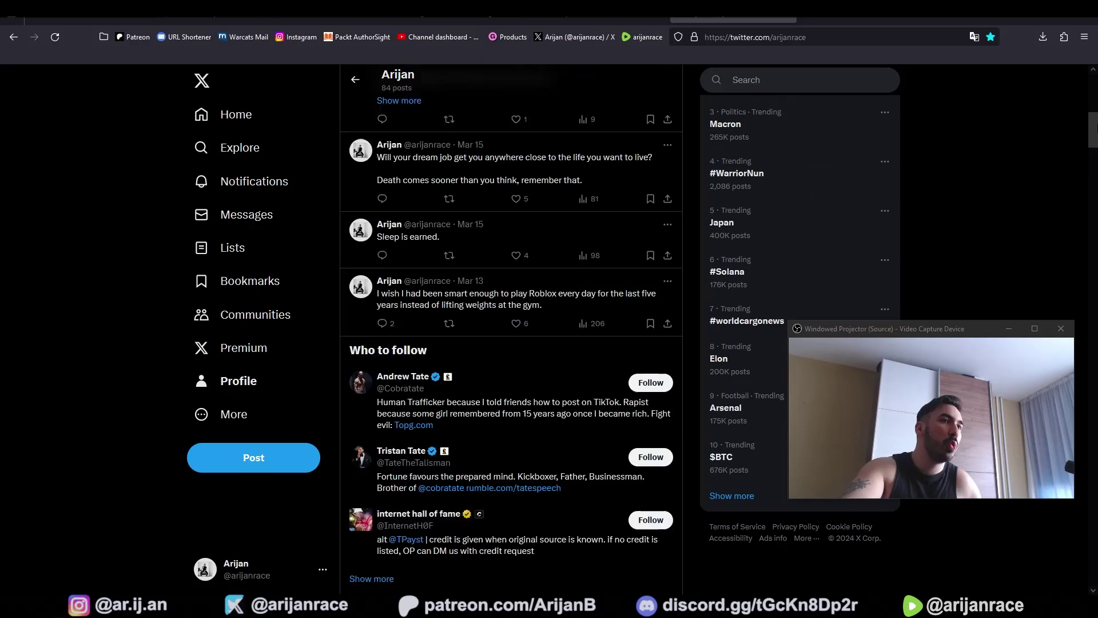
{"action": "mouse_move", "coordinate": [1097, 177]}
{"action": "left_mouse_down"}
{"action": "mouse_move", "coordinate": [1095, 397]}
{"action": "mouse_move", "coordinate": [1076, 175]}
{"action": "left_mouse_up"}
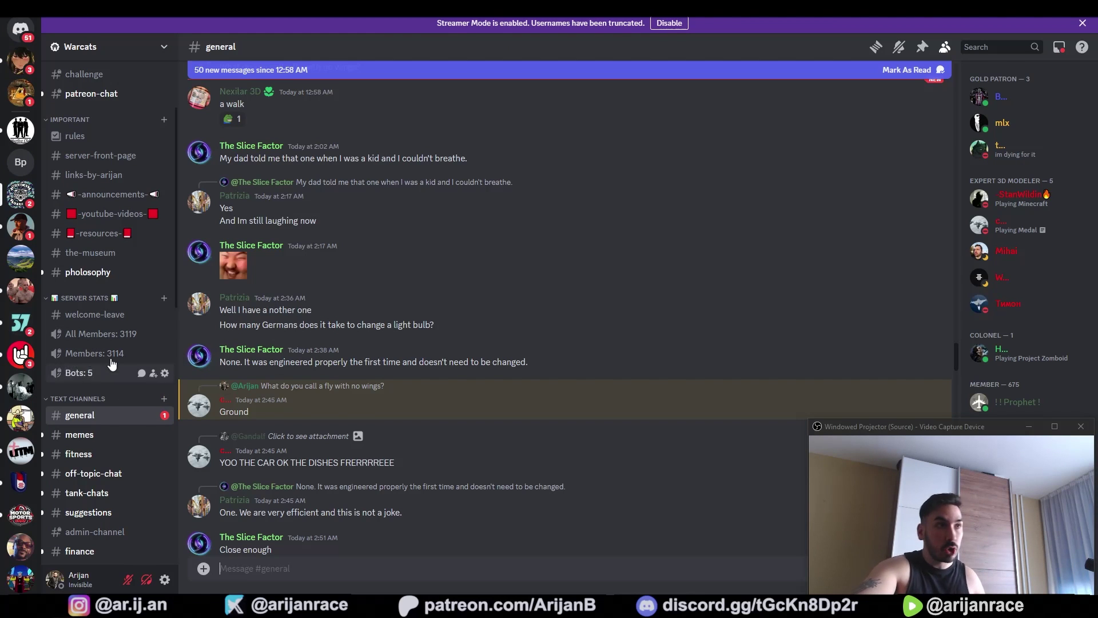
{"action": "scroll", "coordinate": [120, 380], "scroll_direction": "down", "scroll_amount": 1}
{"action": "scroll", "coordinate": [126, 410], "scroll_direction": "up", "scroll_amount": 1}
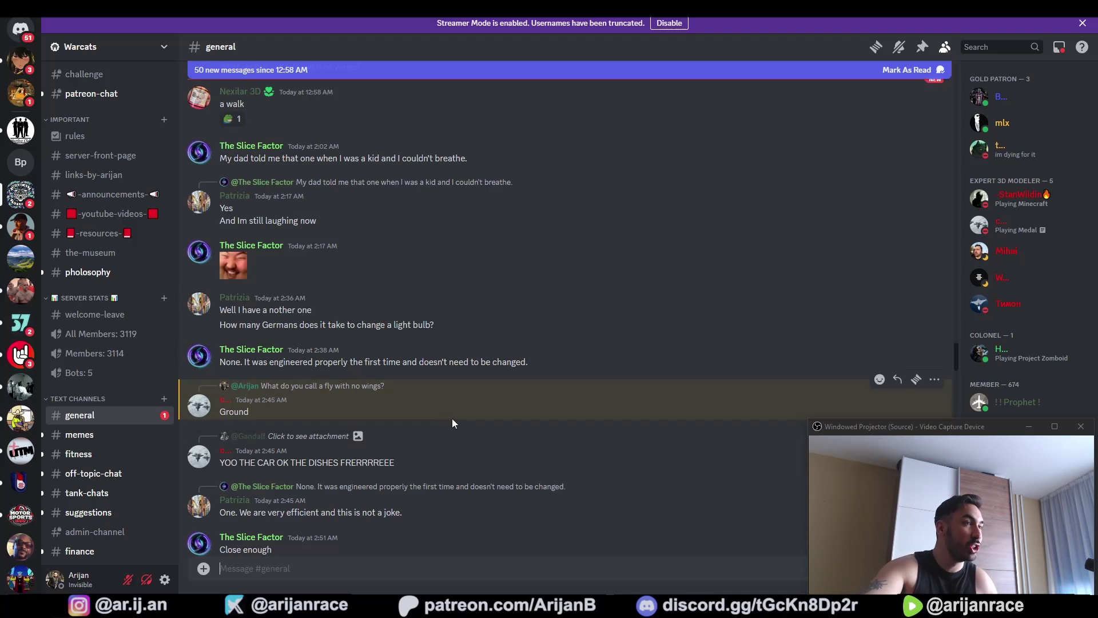
{"action": "key", "text": "alt+Tab"}
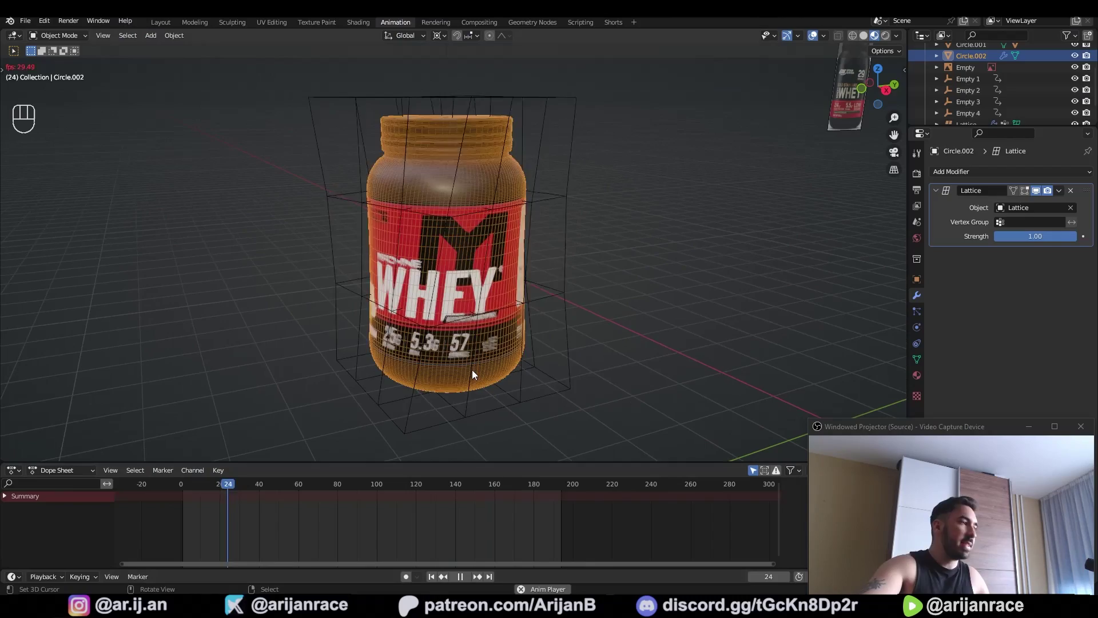